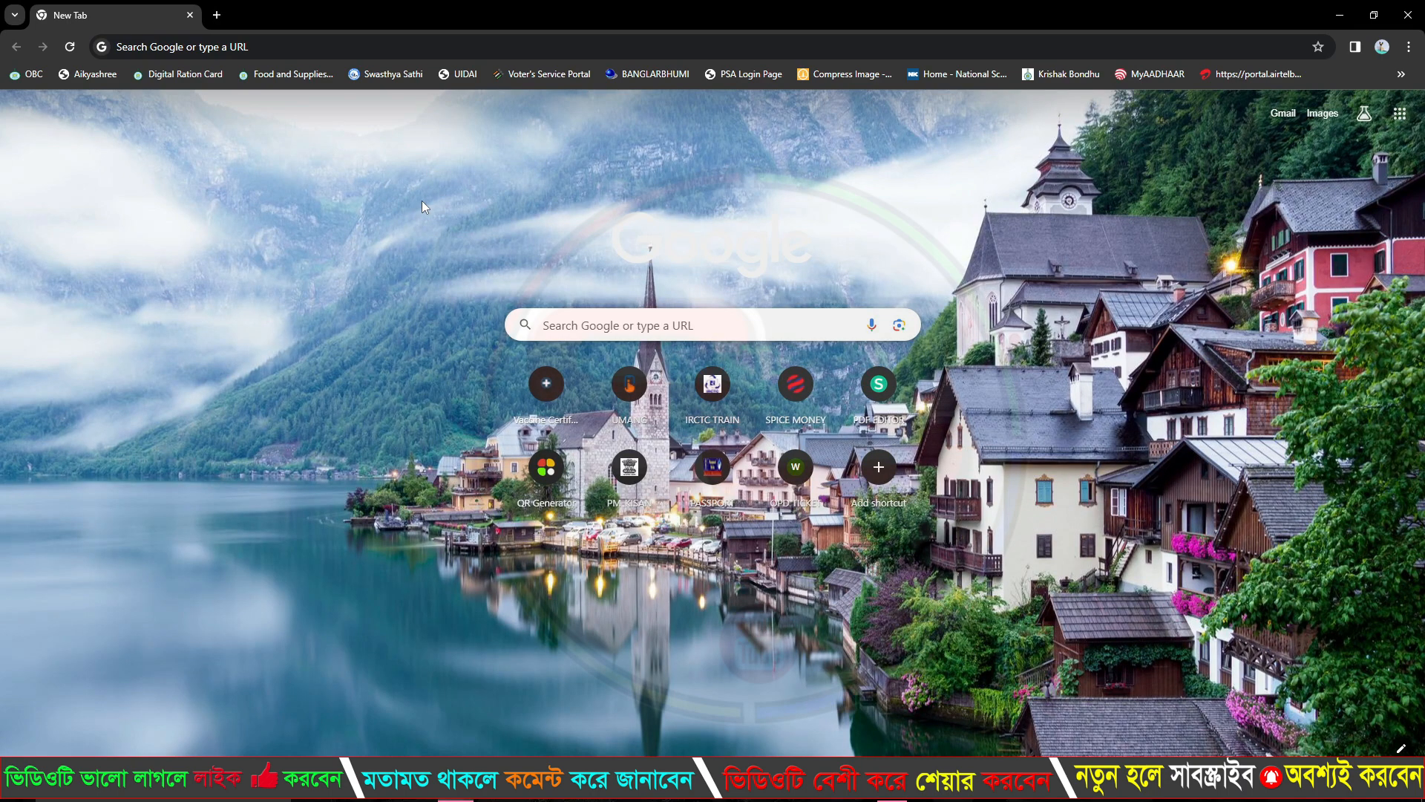
# Step: Search Google for 'foscos' and open the official FoSCoS - FSSAI website
pyautogui.click(633, 329)
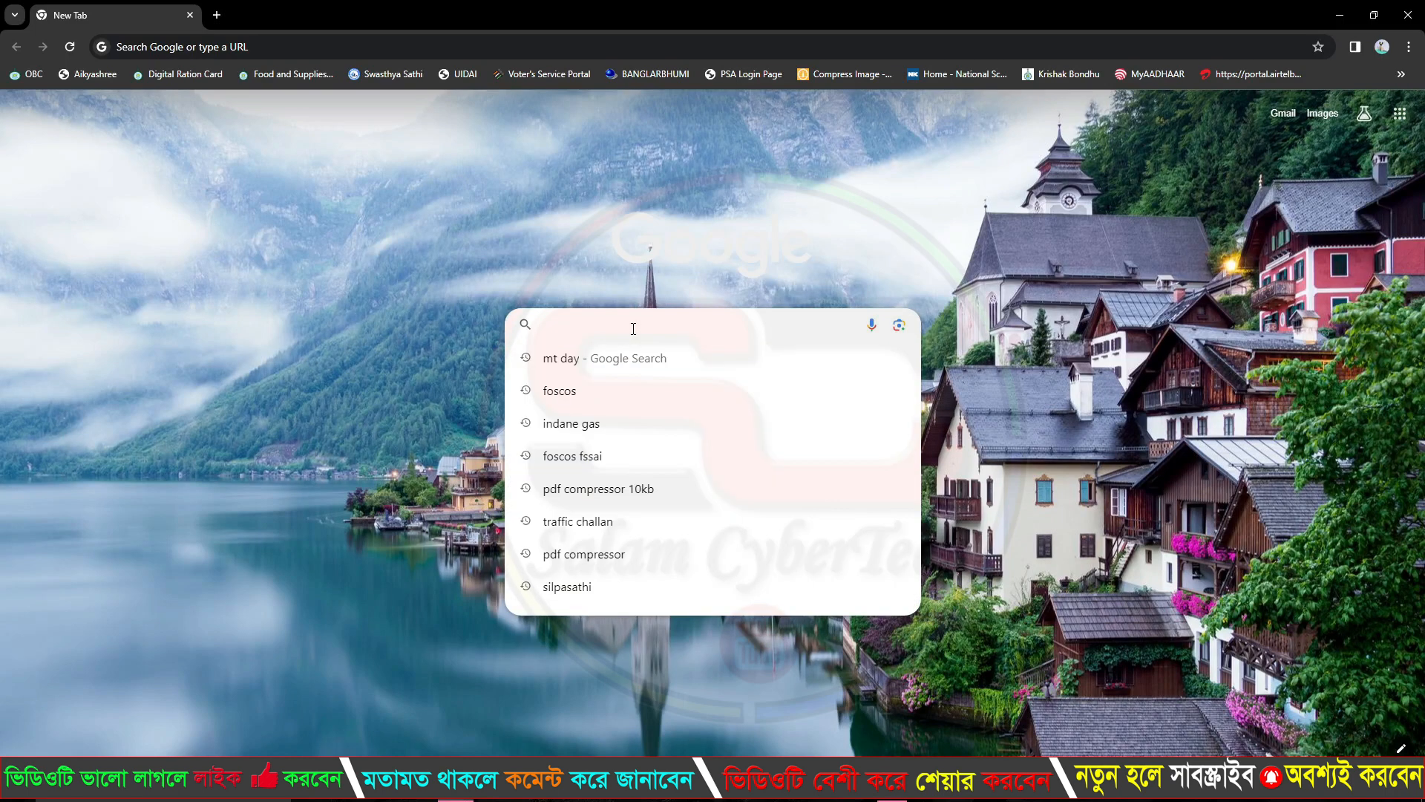
pyautogui.write('foscos')
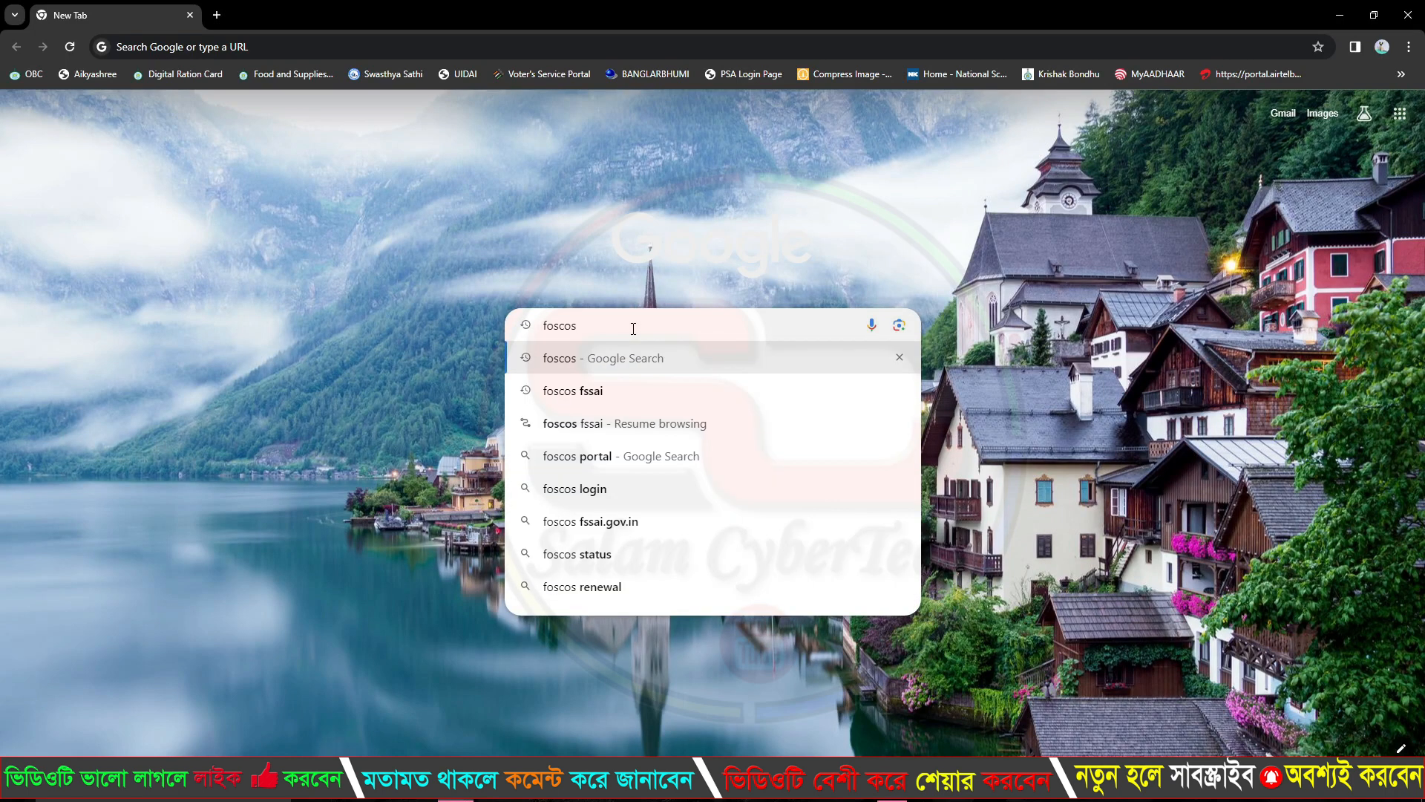
pyautogui.press('Return')
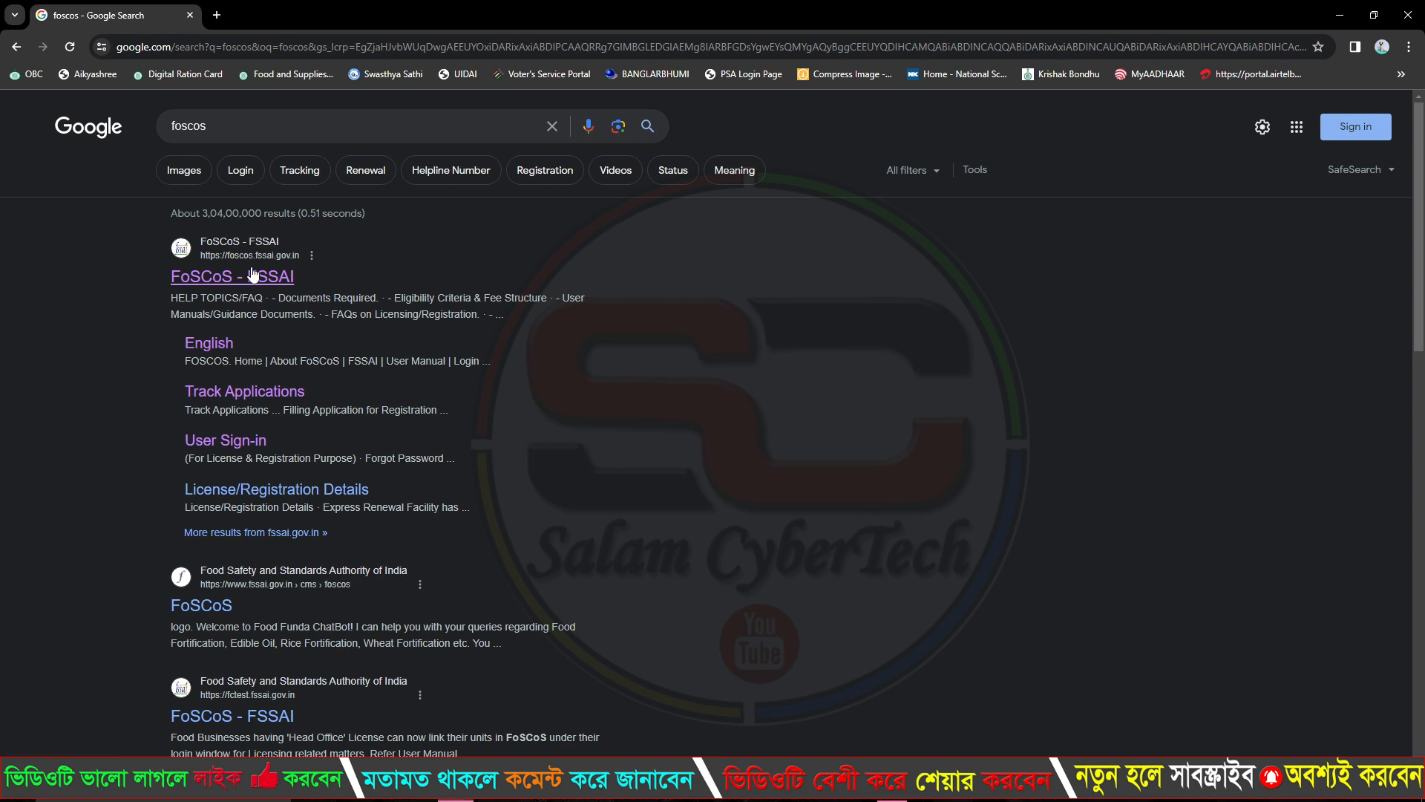
pyautogui.click(214, 279)
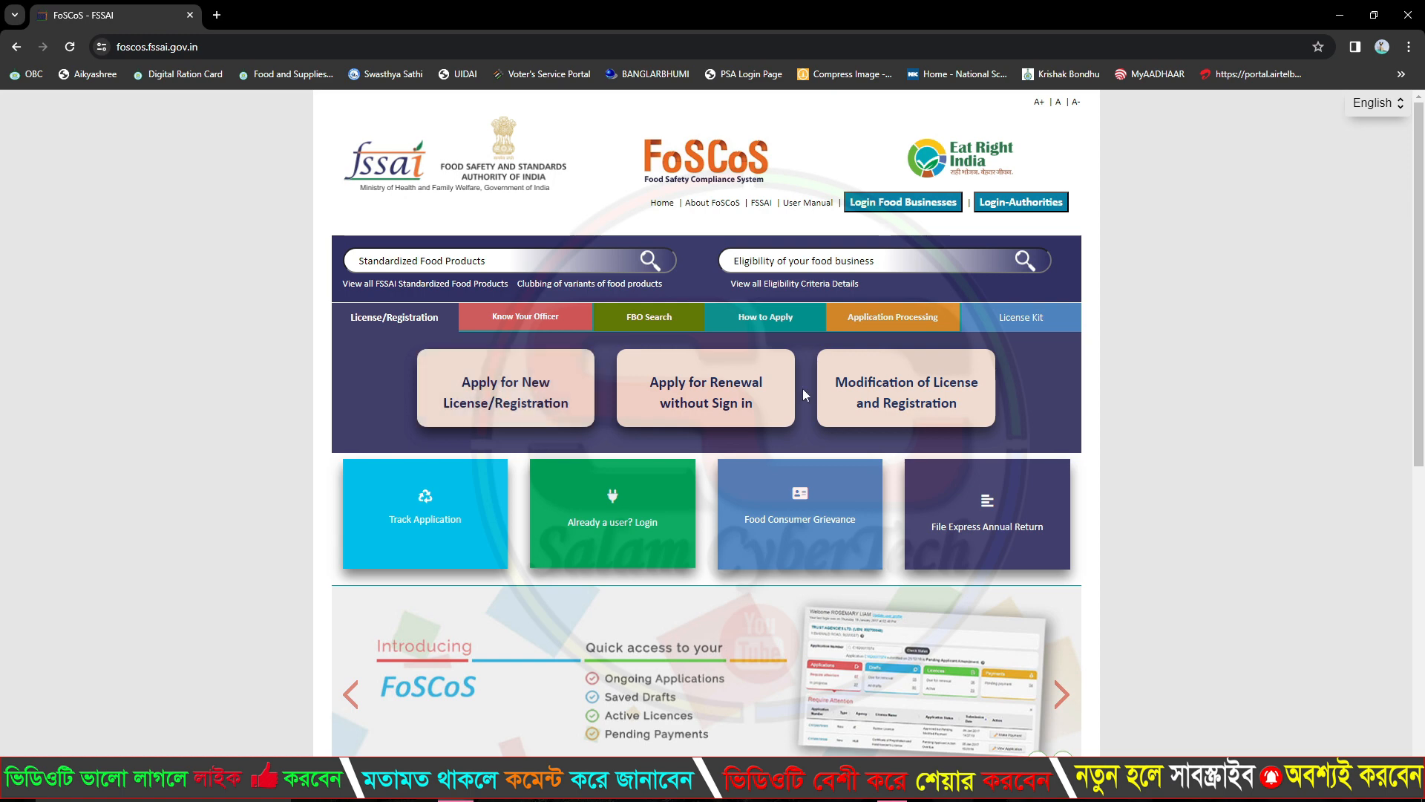
# Step: Start a new licence/registration application from the FoSCoS home page
pyautogui.moveTo(723, 391)
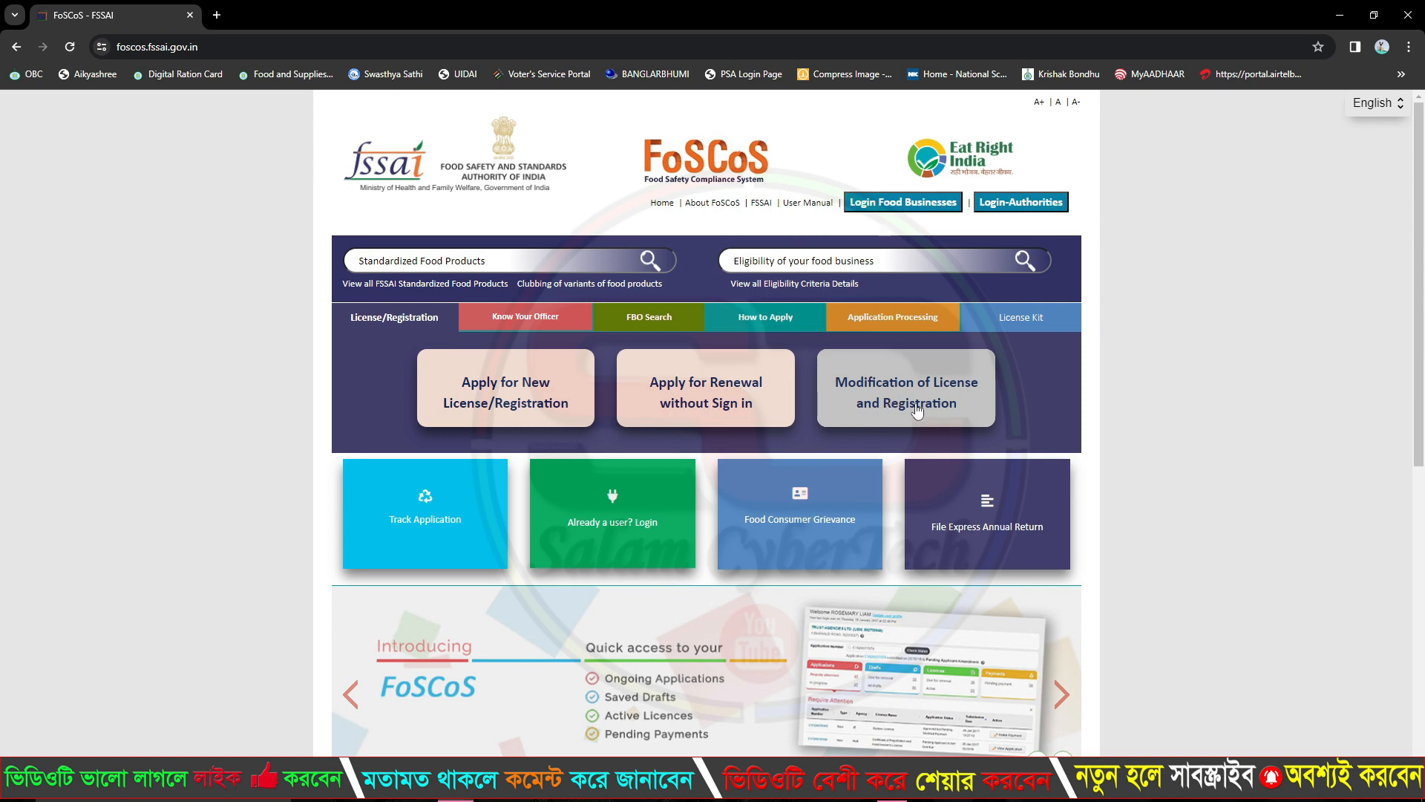
pyautogui.click(554, 408)
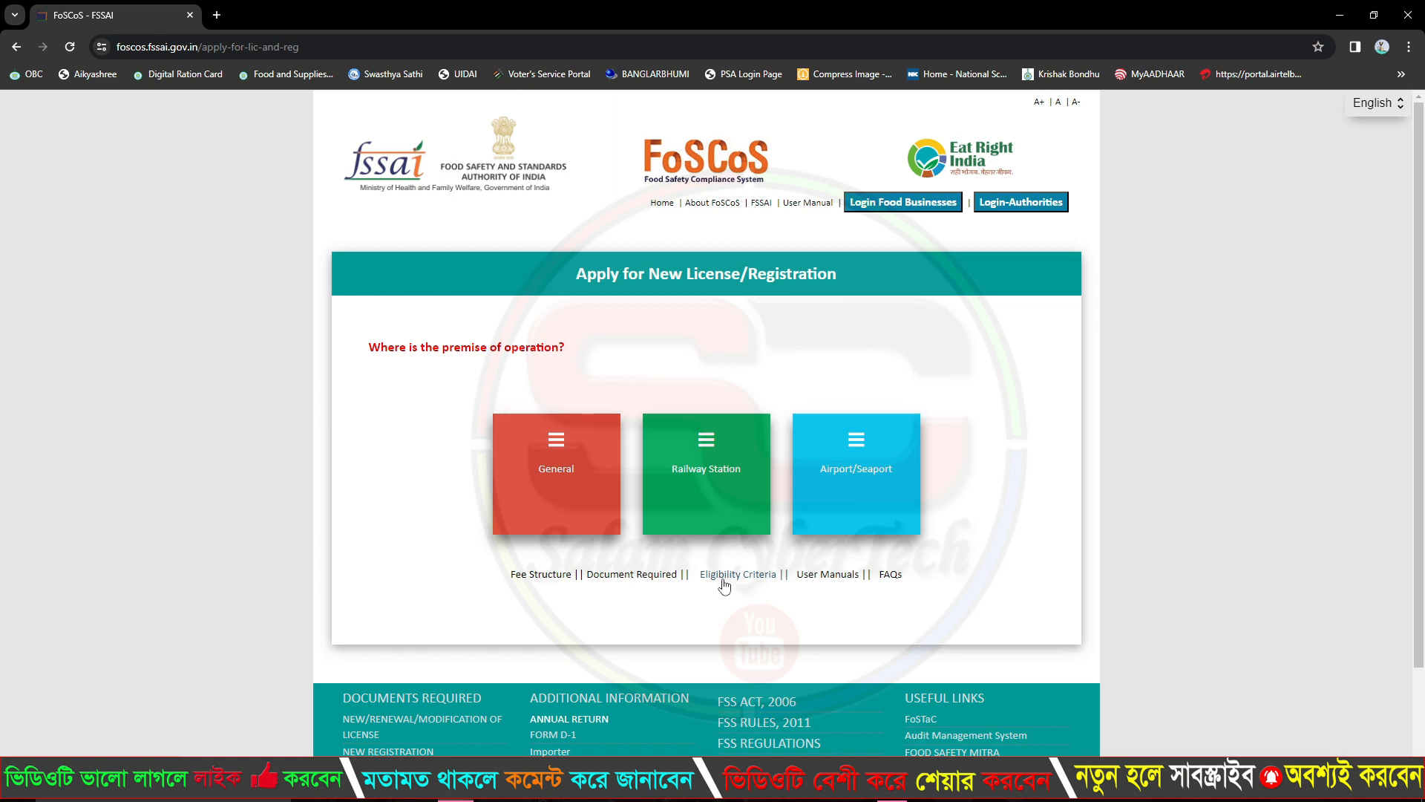
# Step: Choose General as the premises of operation and bring up the state list
pyautogui.click(558, 459)
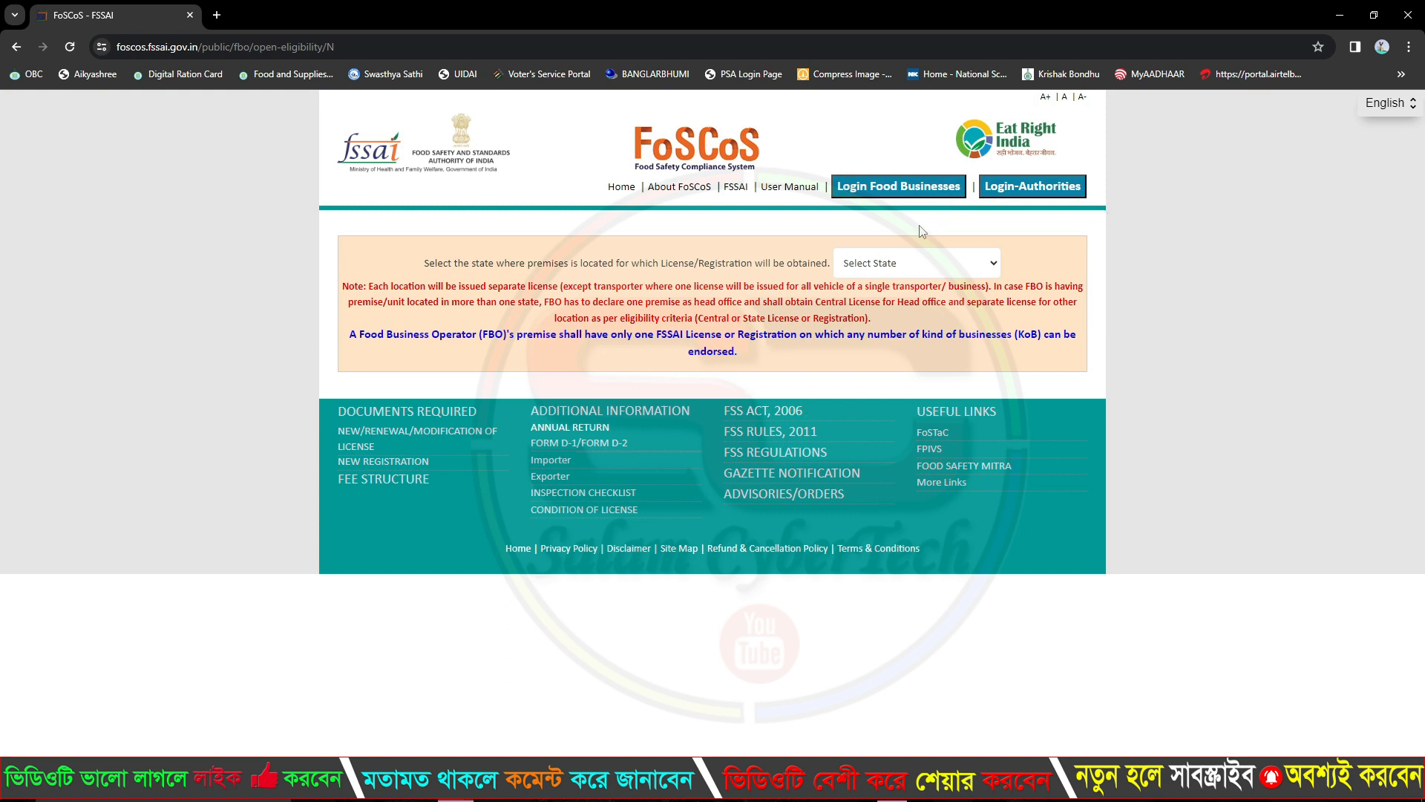
pyautogui.click(906, 256)
# Step: Select West Bengal as the premises state and scroll to the Kind of Business list
pyautogui.scroll(-5, 874, 549)
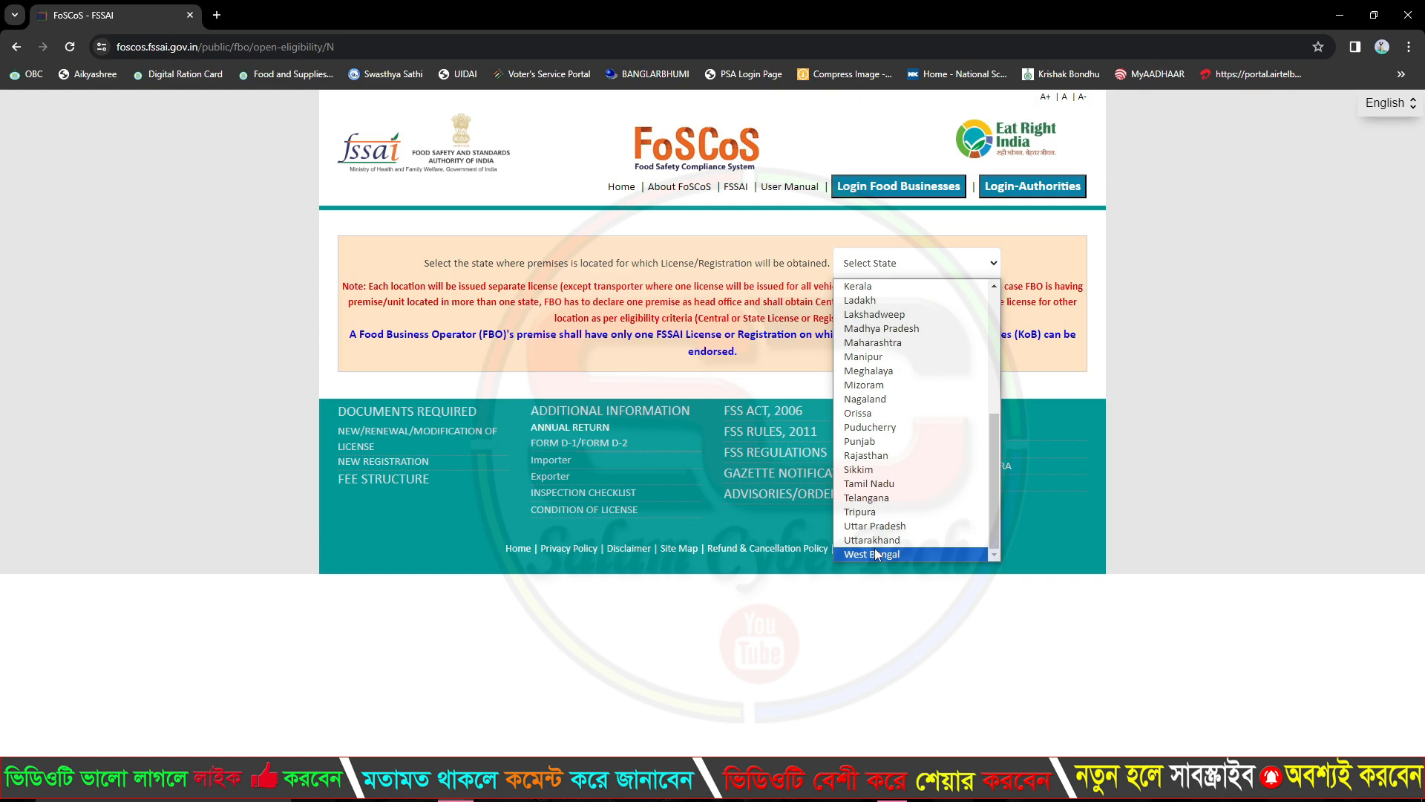
pyautogui.click(874, 554)
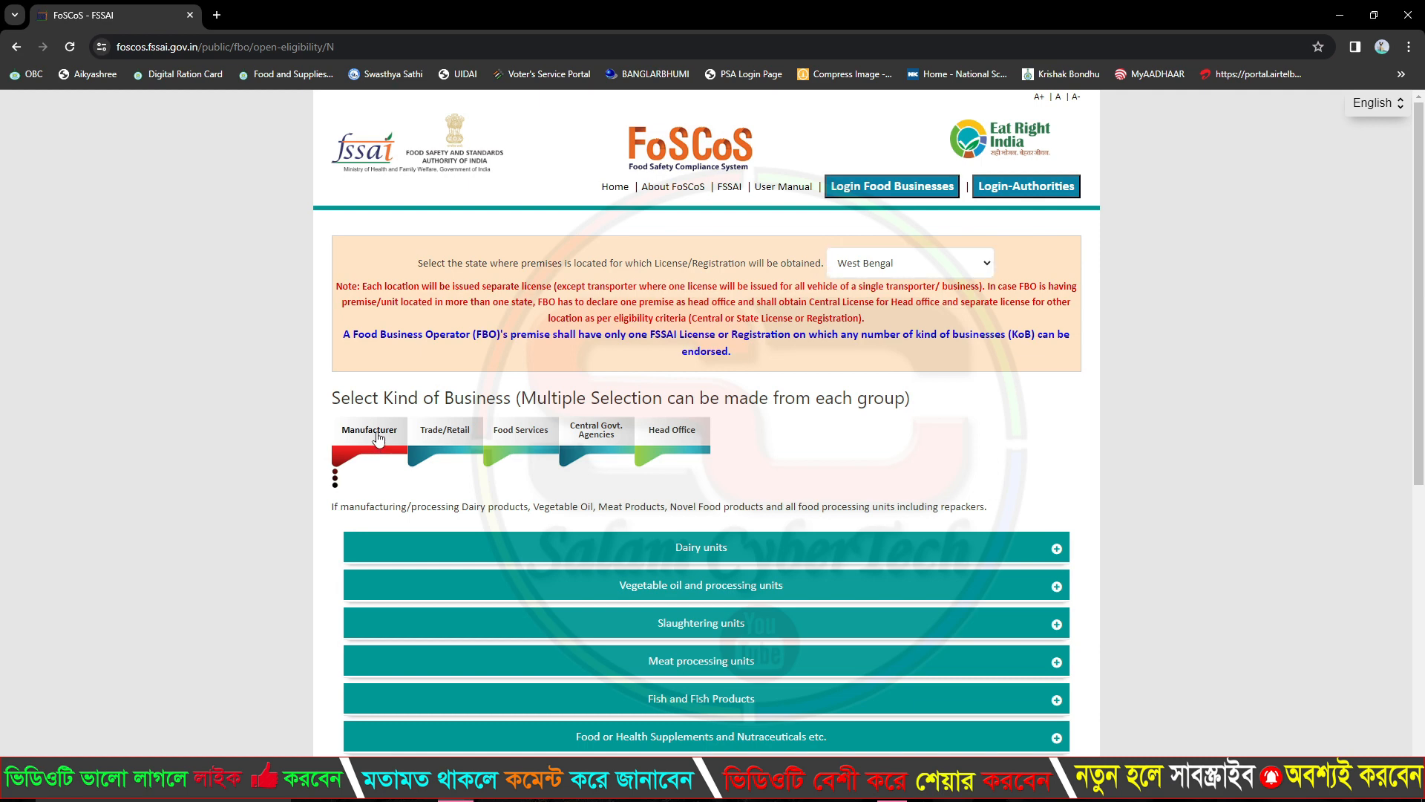
pyautogui.scroll(-3, 786, 526)
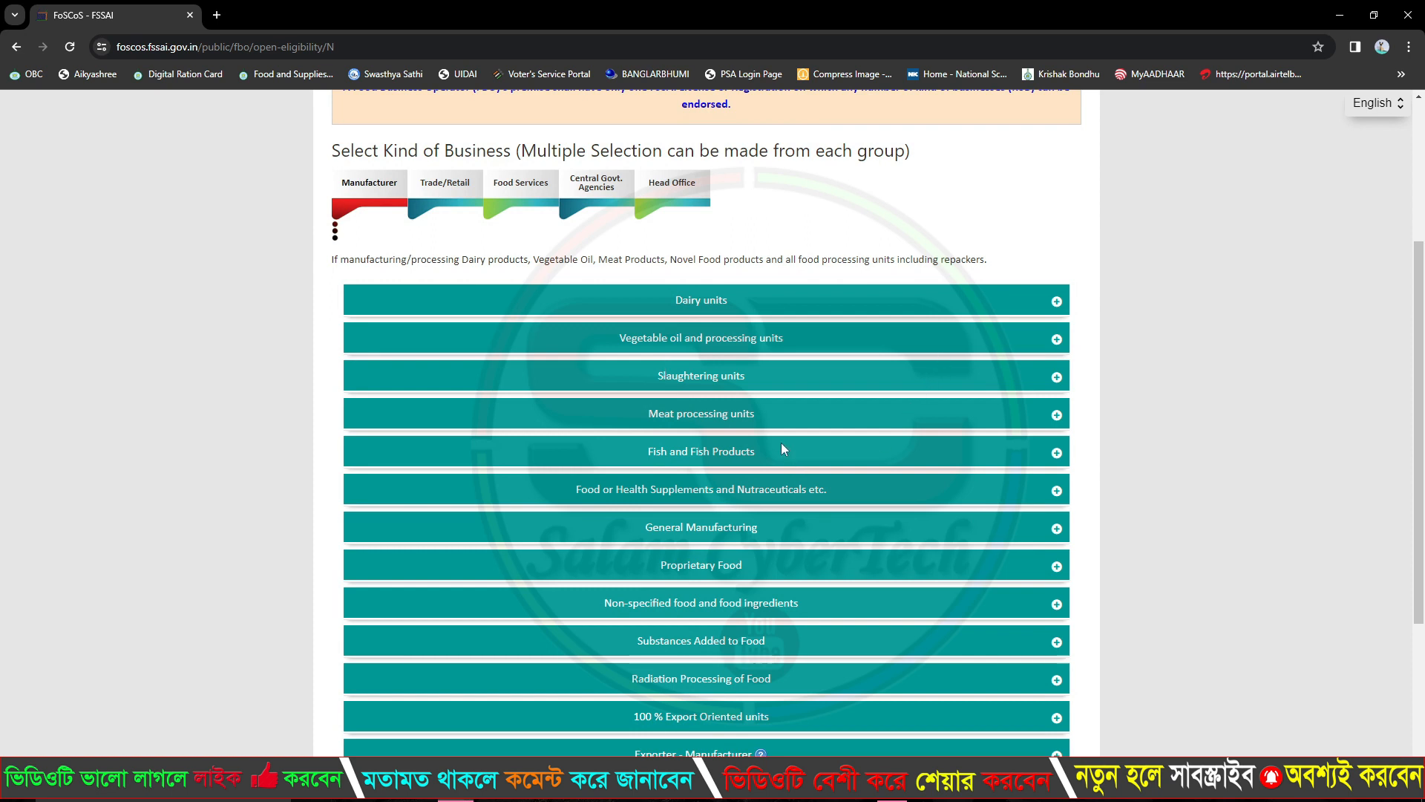
pyautogui.scroll(-3, 782, 445)
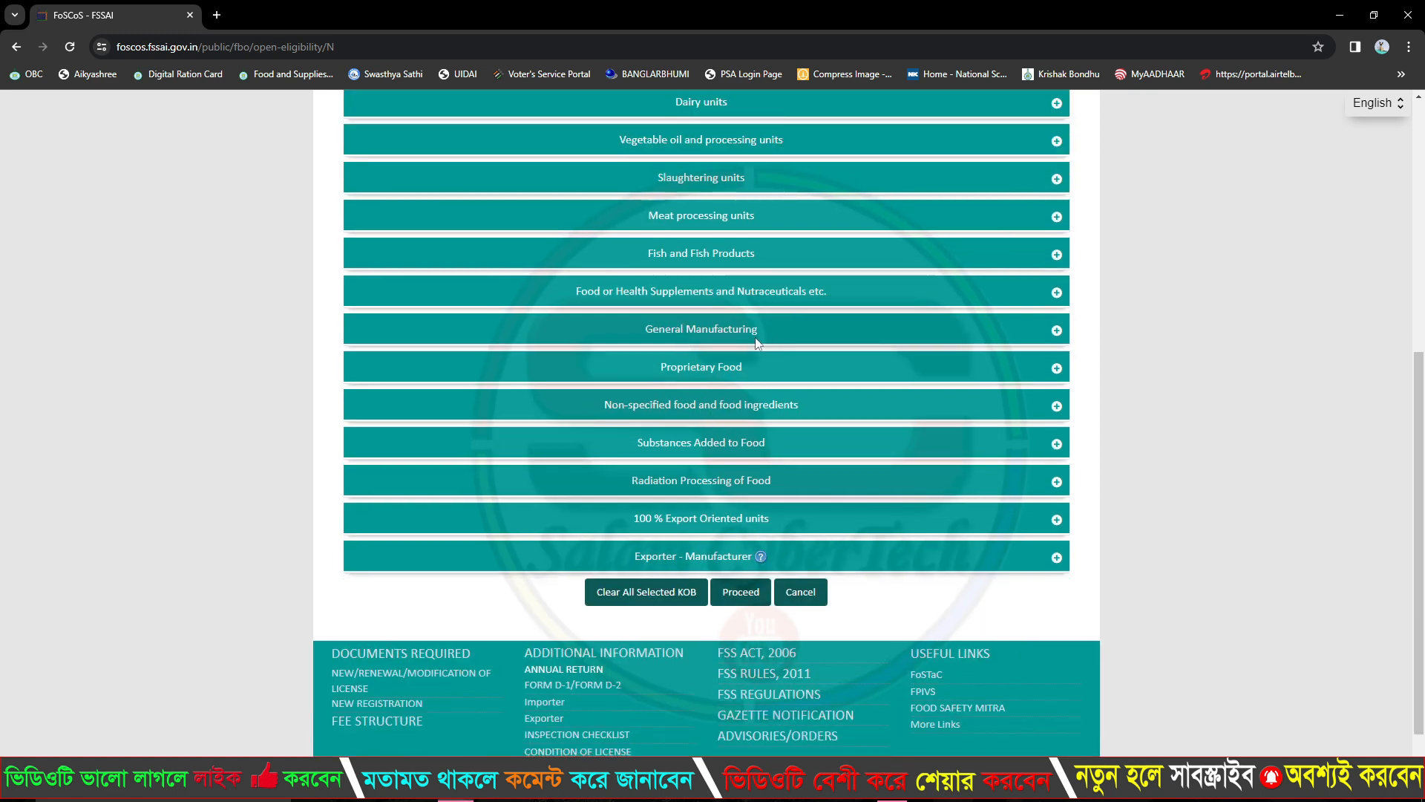
# Step: Pick General Manufacturing with turnover not exceeding Rs. 12 lakhs and check eligibility
pyautogui.click(1057, 331)
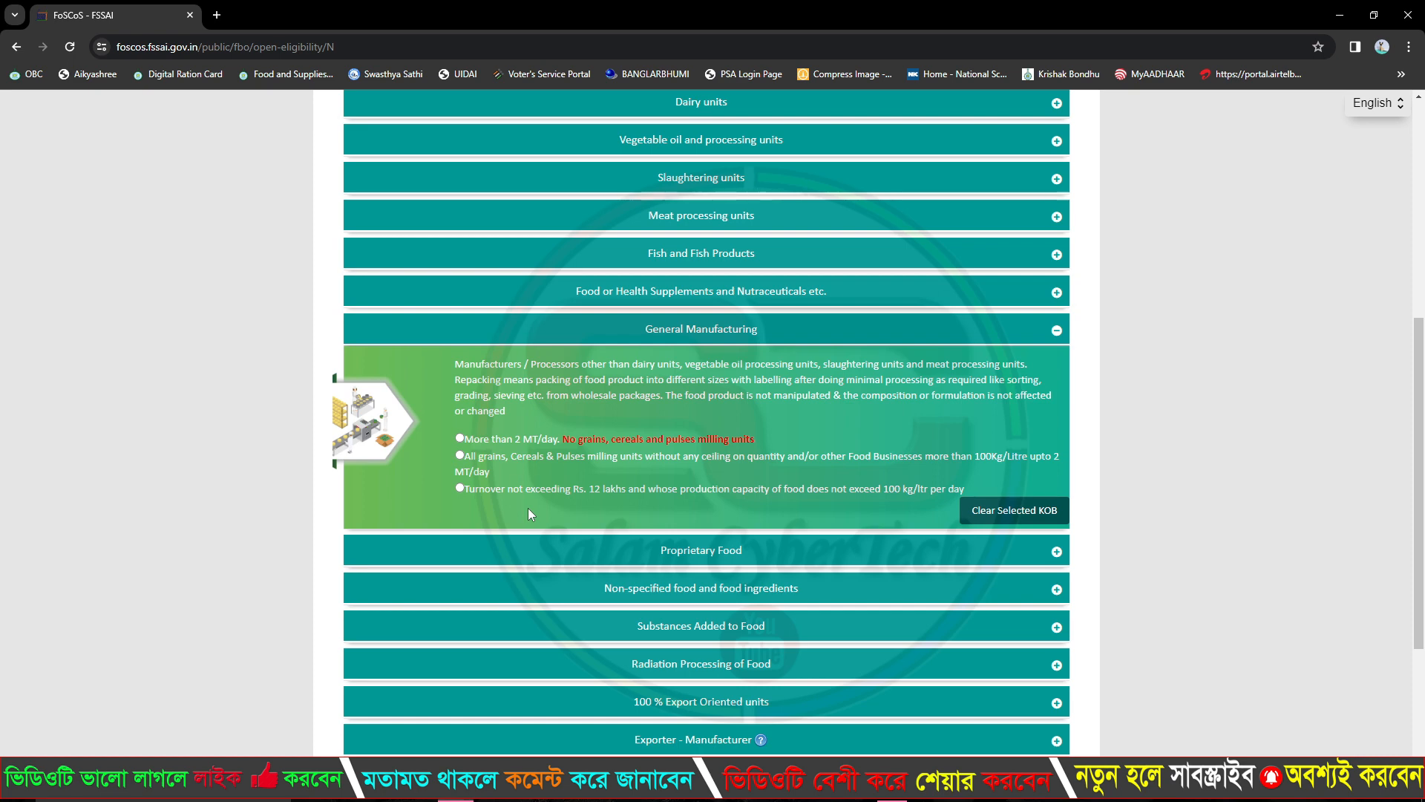
pyautogui.click(459, 489)
pyautogui.scroll(-3, 517, 496)
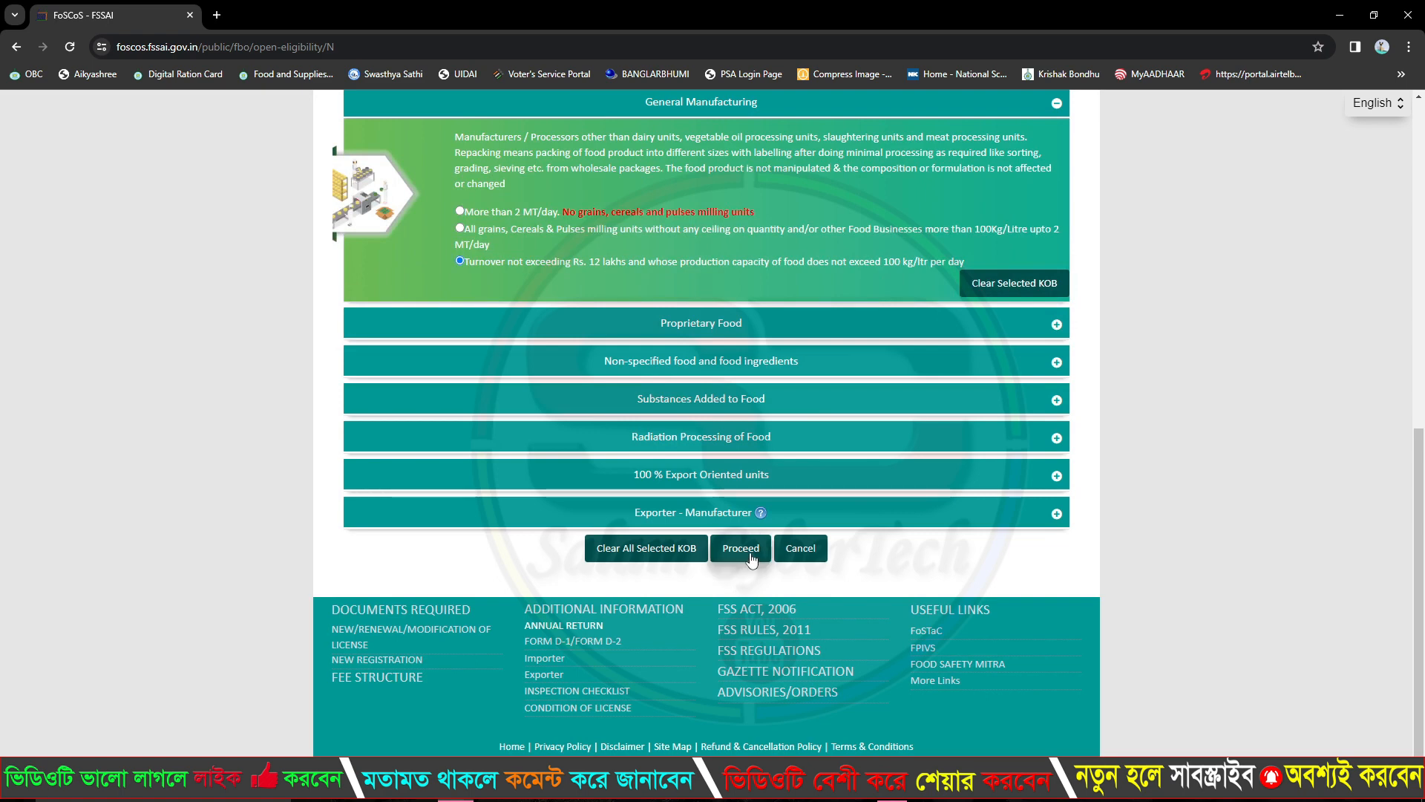
pyautogui.click(742, 549)
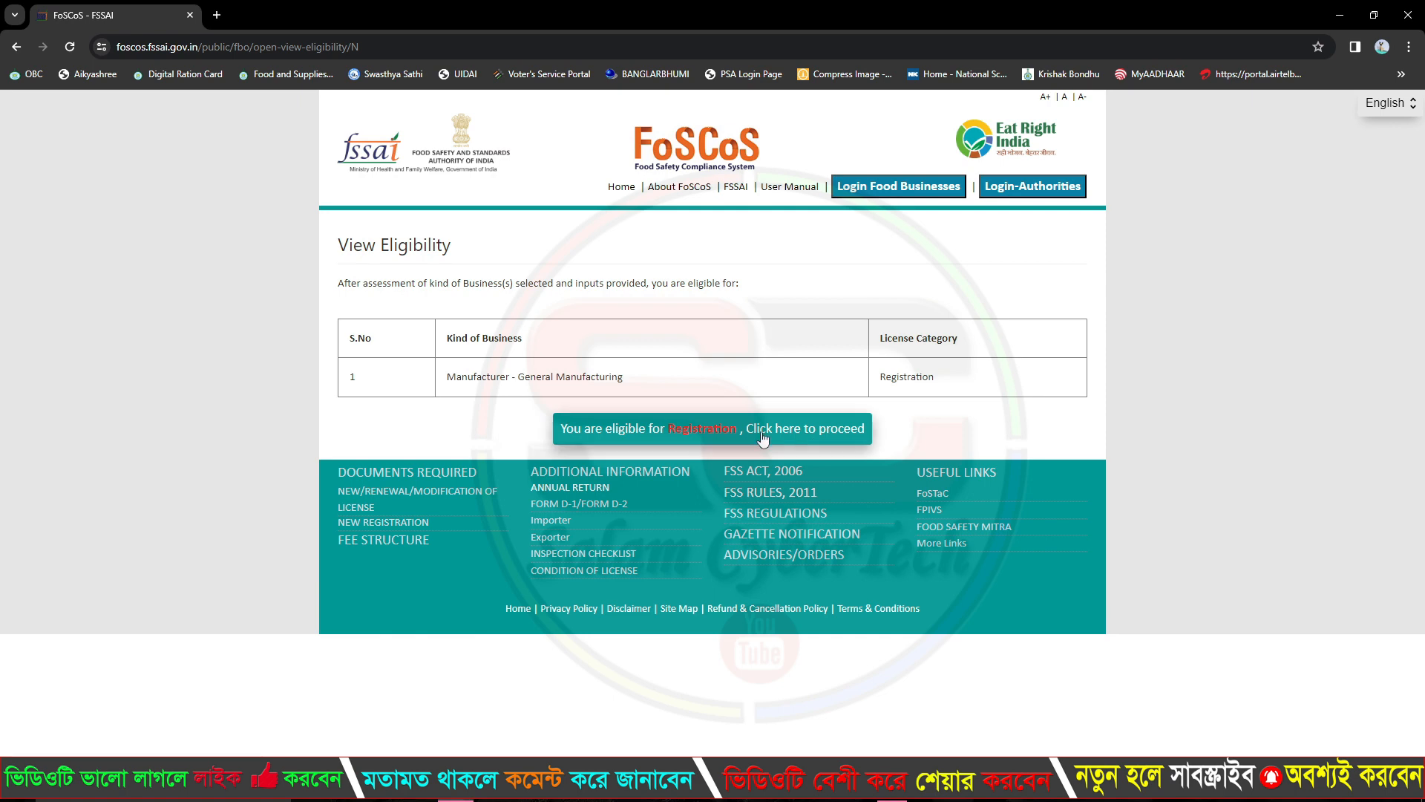
# Step: Proceed from the Registration eligibility result to the Form A certificate details page
pyautogui.click(822, 437)
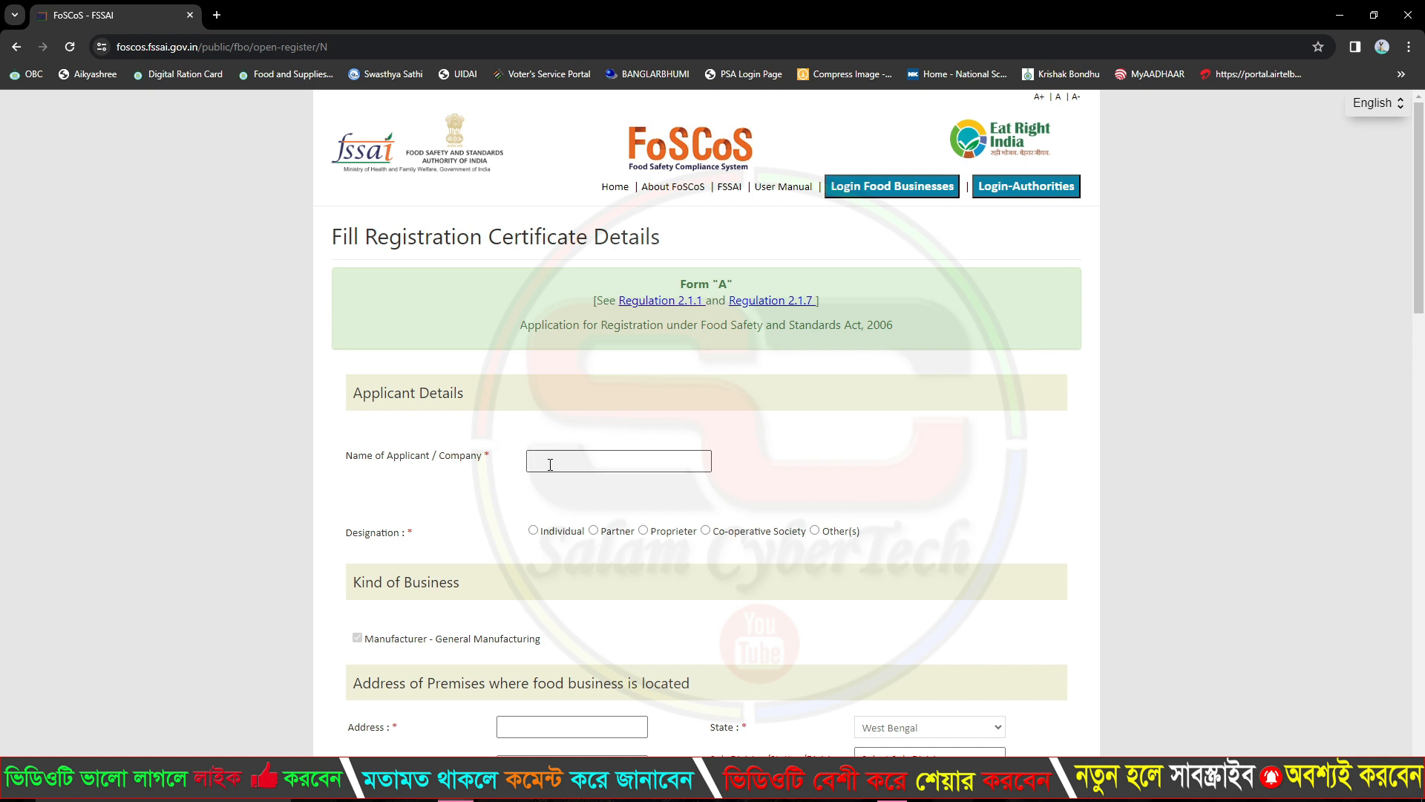
pyautogui.click(550, 465)
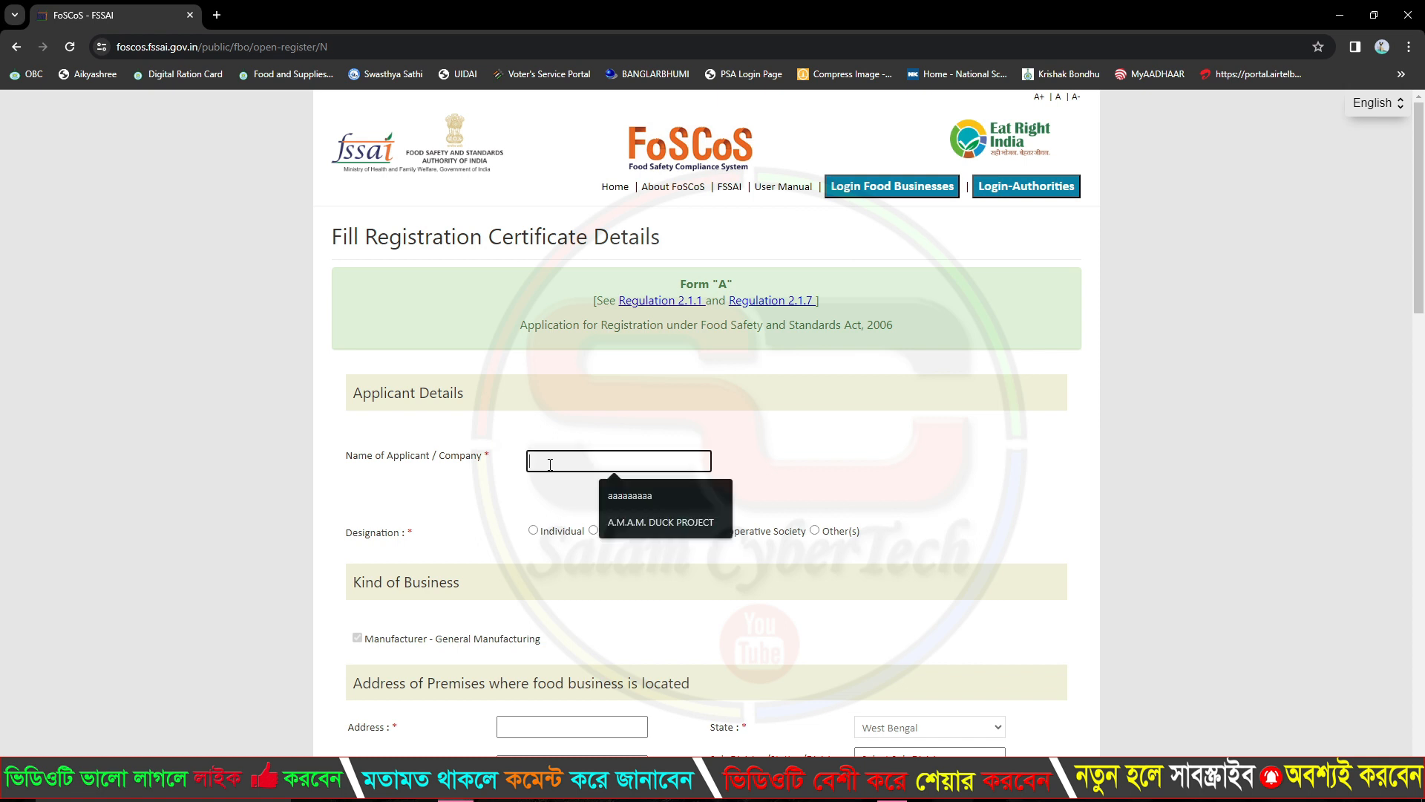
pyautogui.click(814, 464)
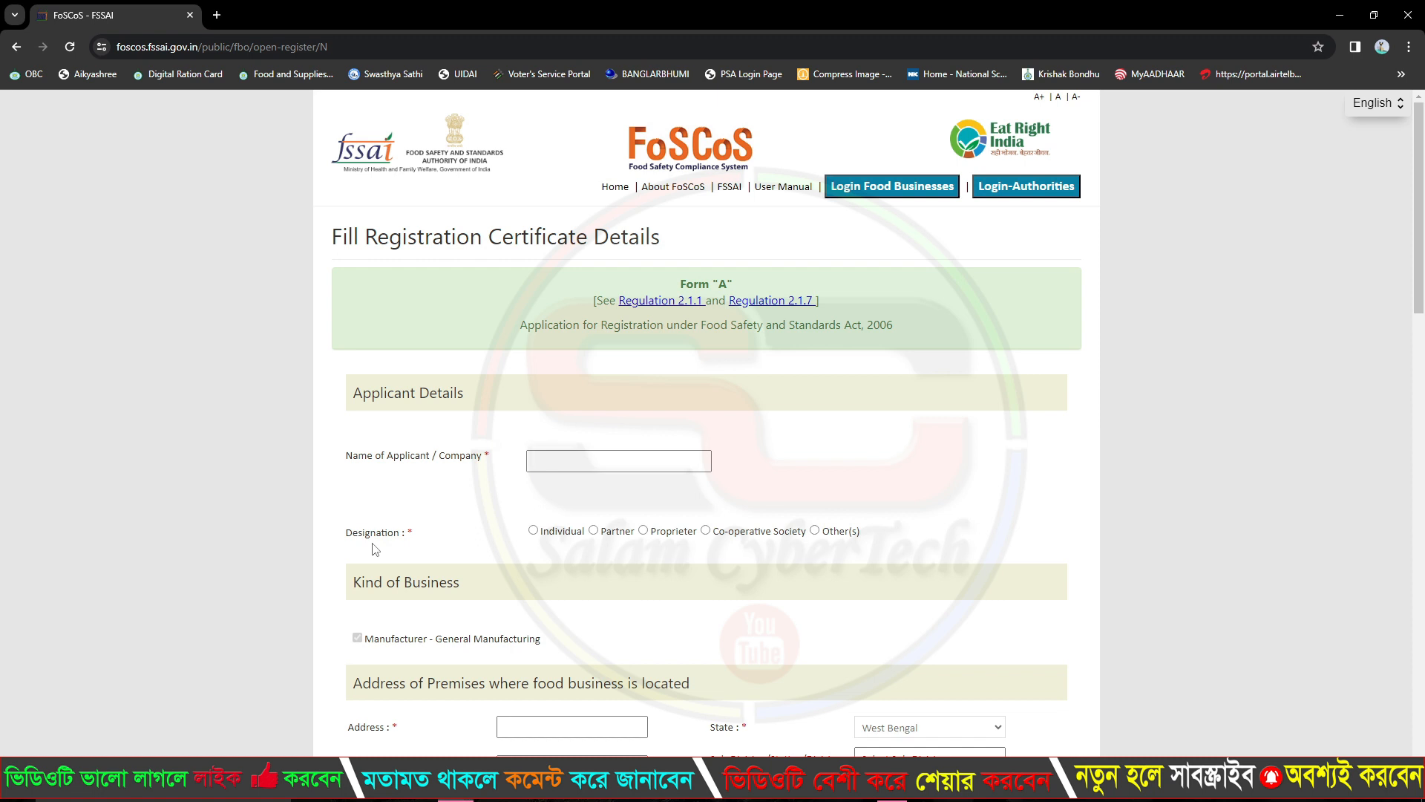
pyautogui.scroll(-1, 483, 539)
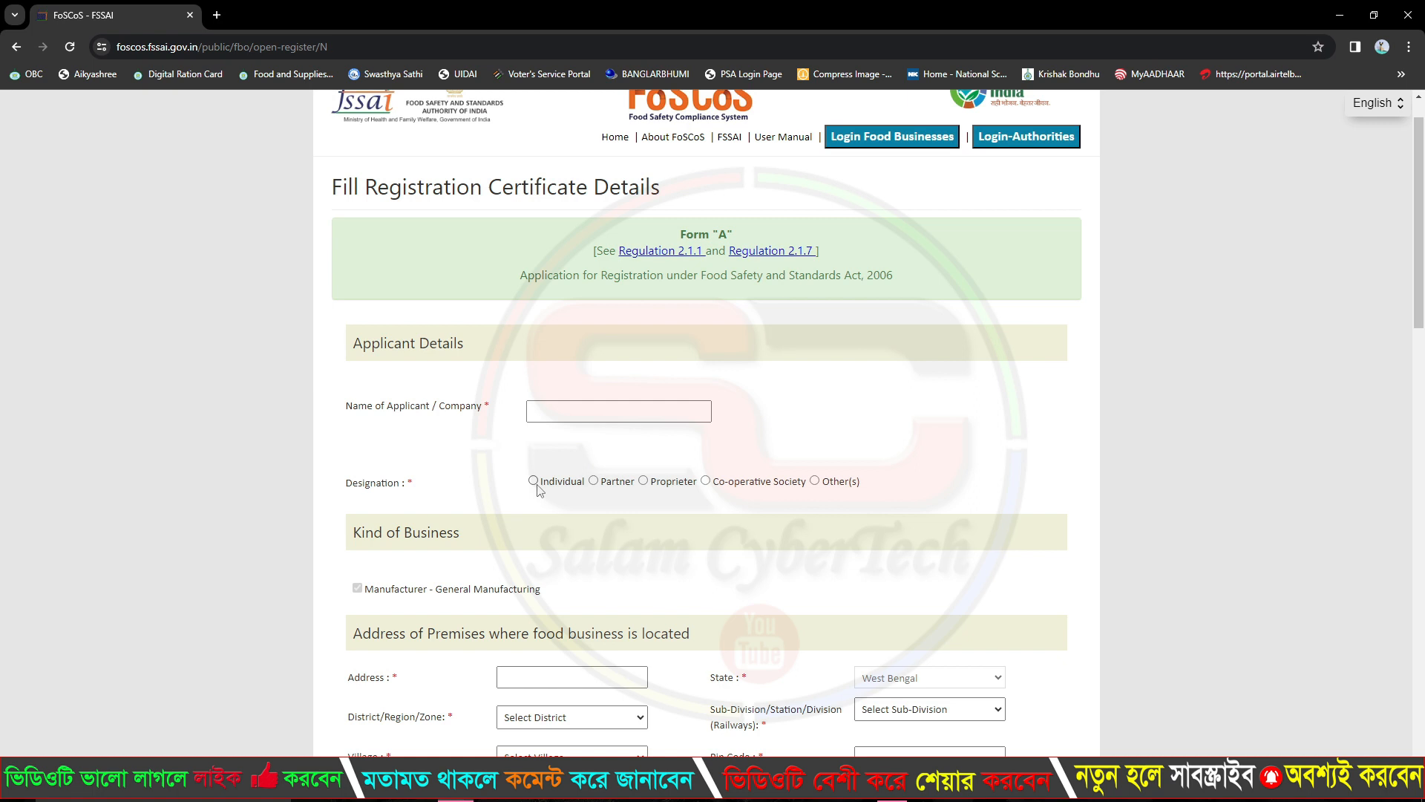
pyautogui.scroll(-1, 537, 490)
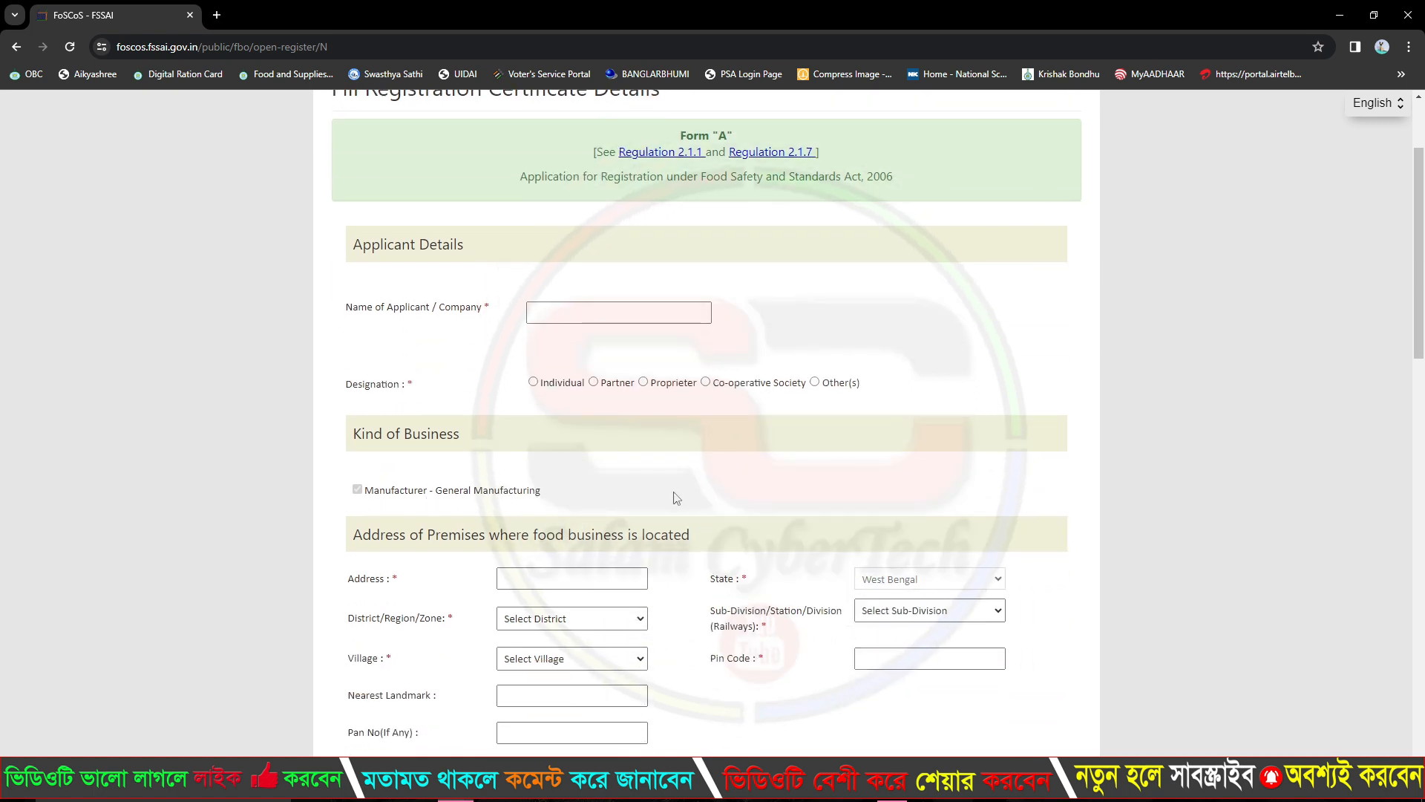
pyautogui.scroll(-1, 676, 497)
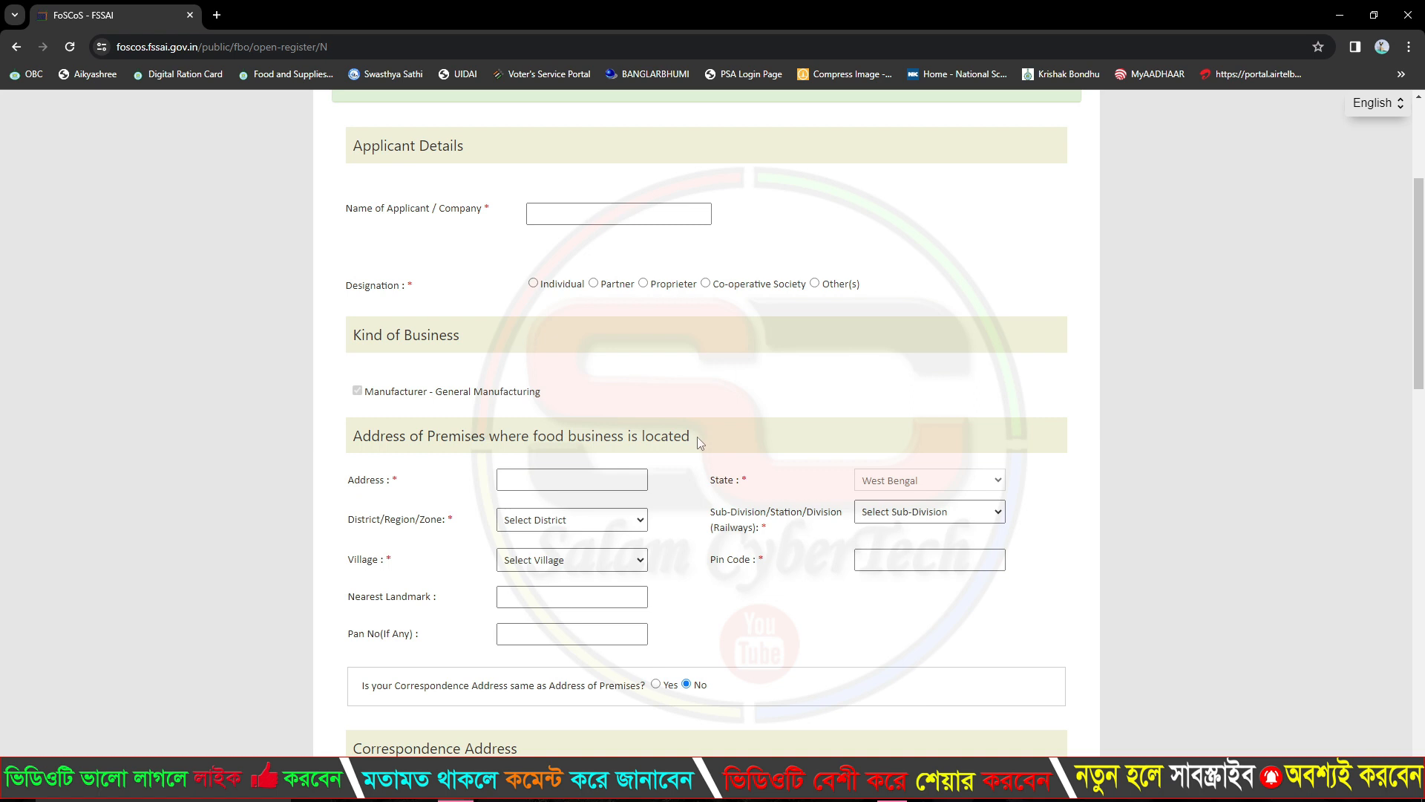
pyautogui.click(560, 476)
pyautogui.click(374, 471)
pyautogui.click(552, 524)
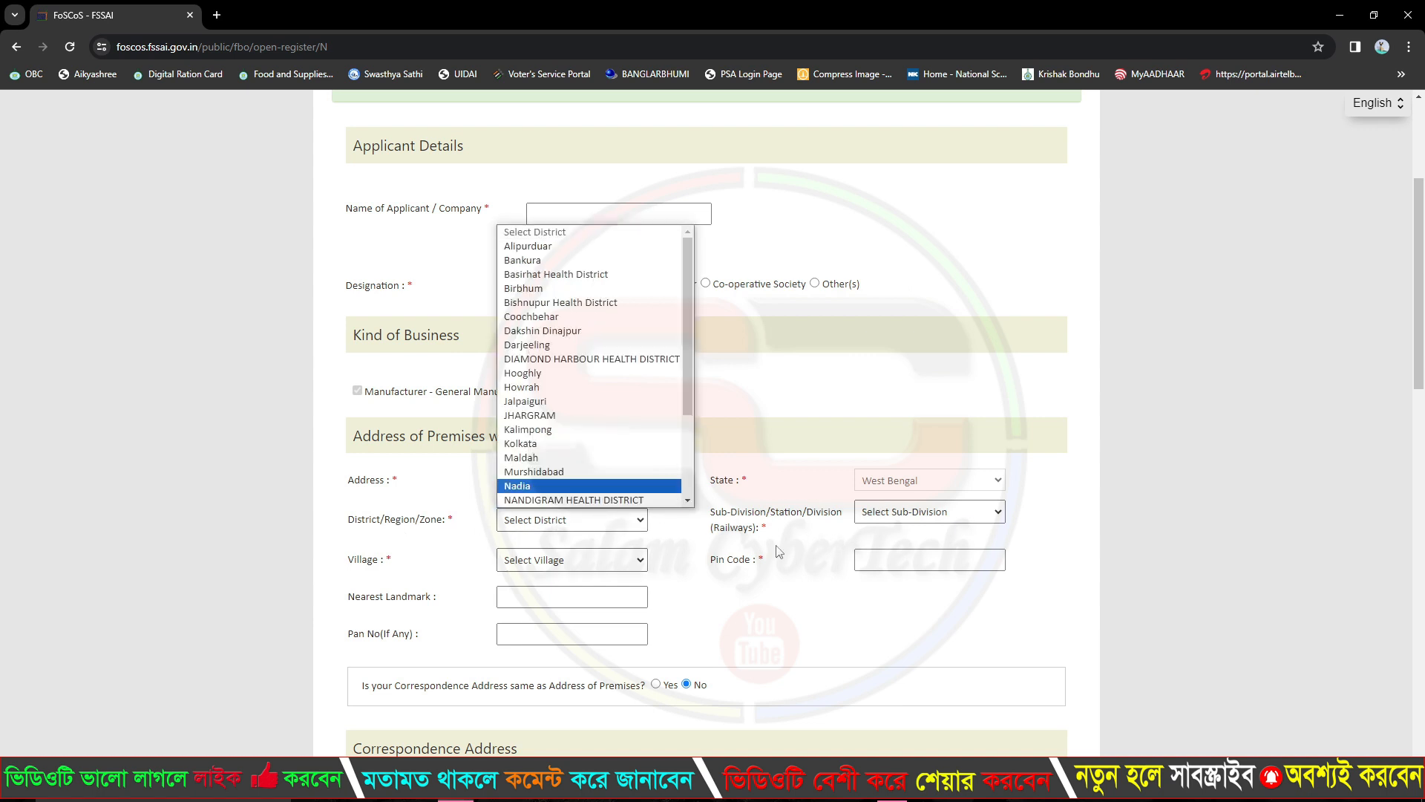
pyautogui.click(672, 555)
pyautogui.click(940, 519)
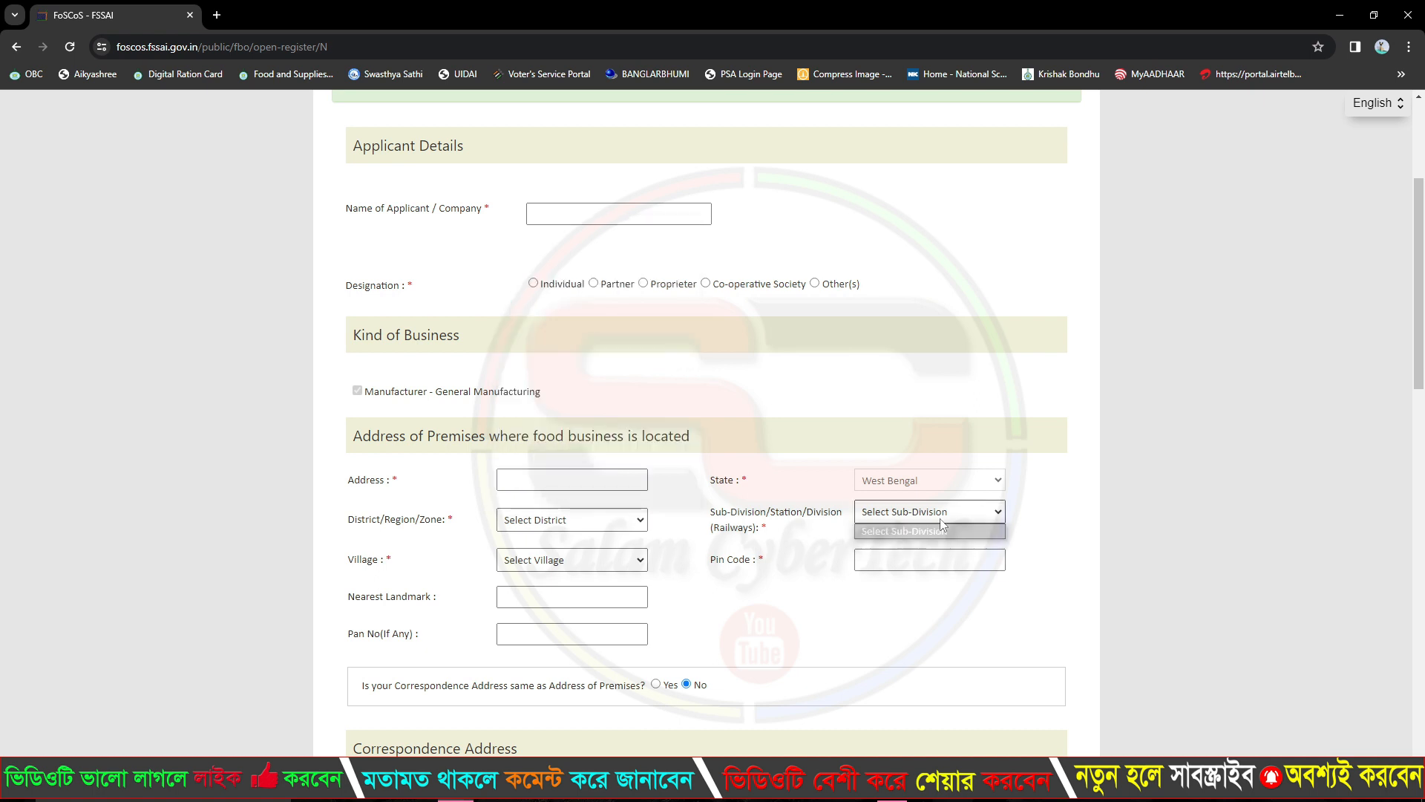
pyautogui.click(945, 518)
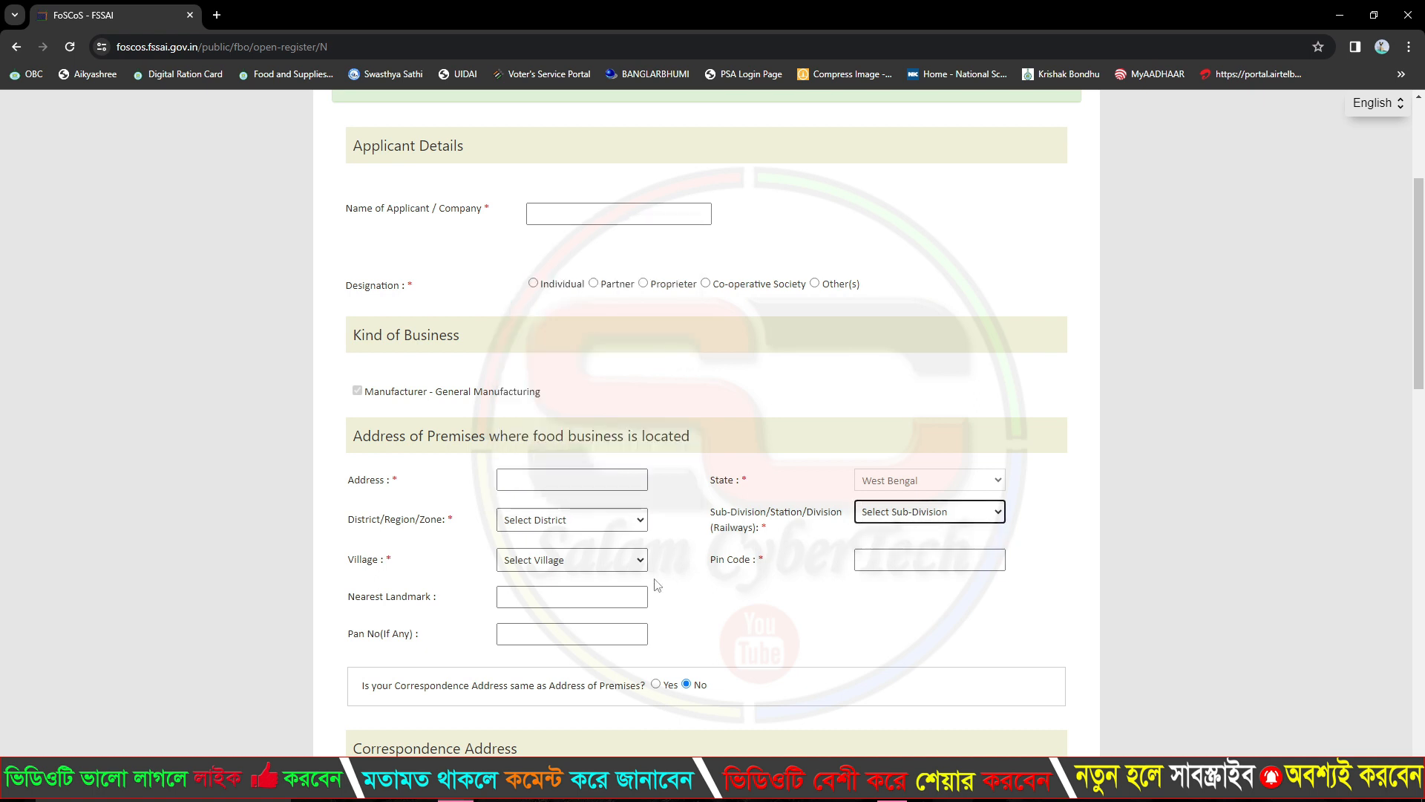
pyautogui.click(565, 561)
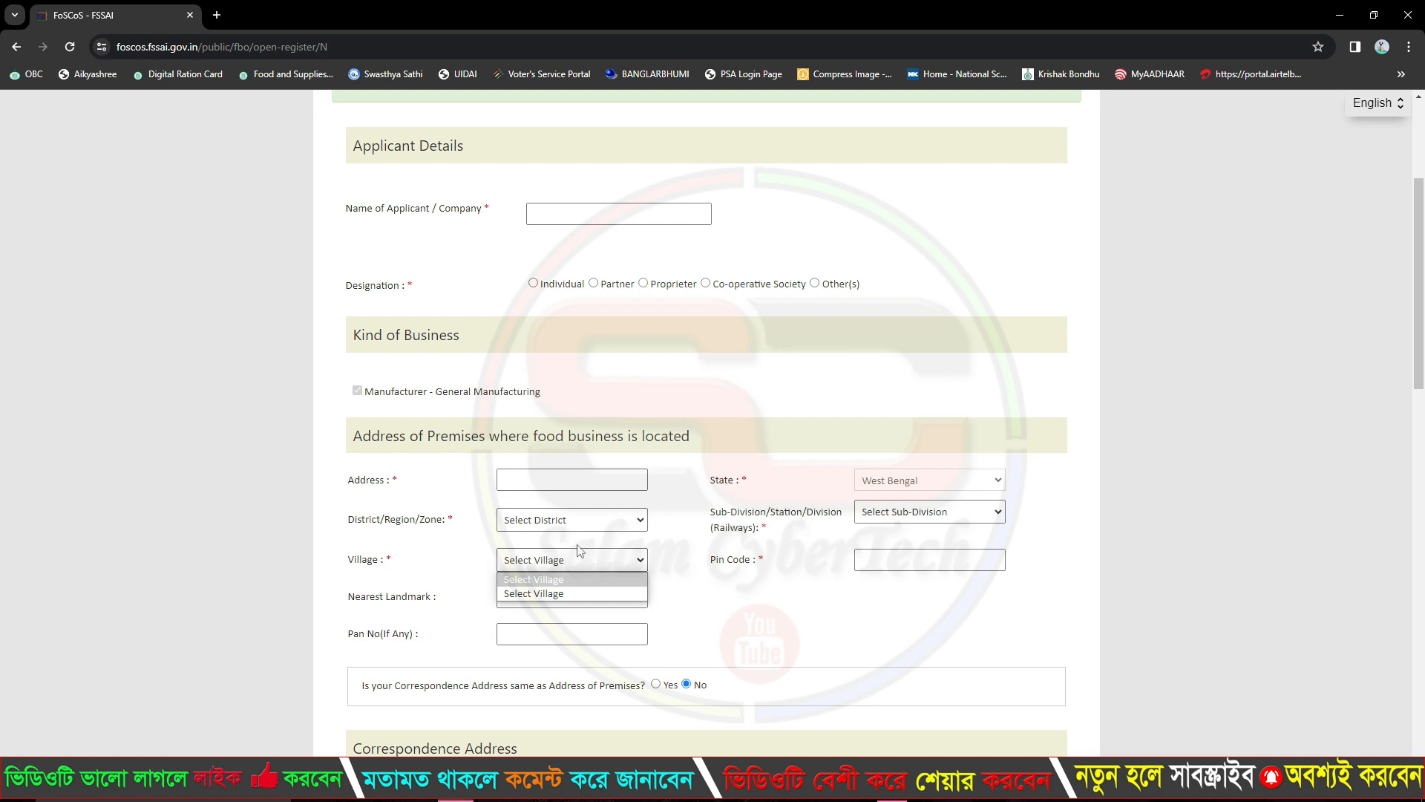
pyautogui.click(550, 558)
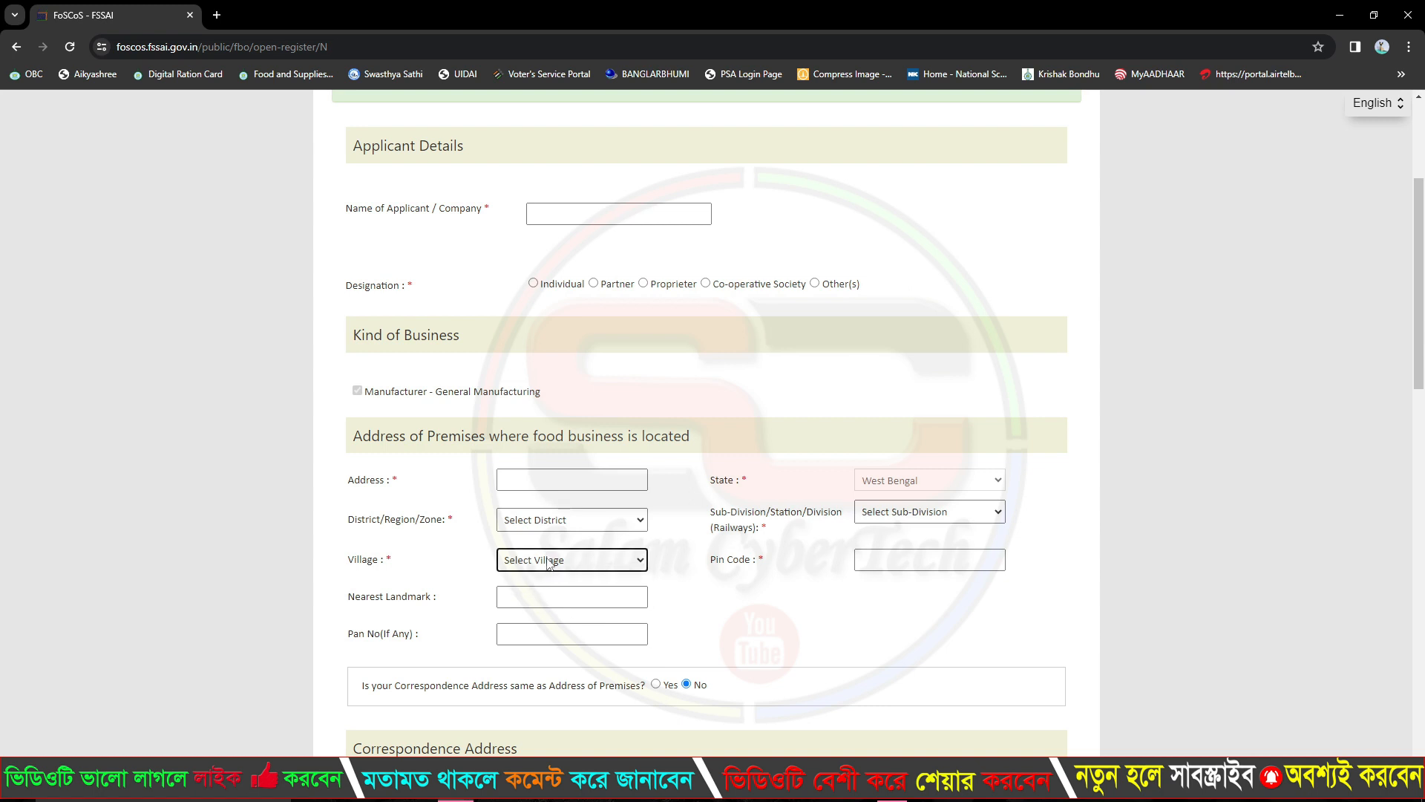
pyautogui.click(913, 561)
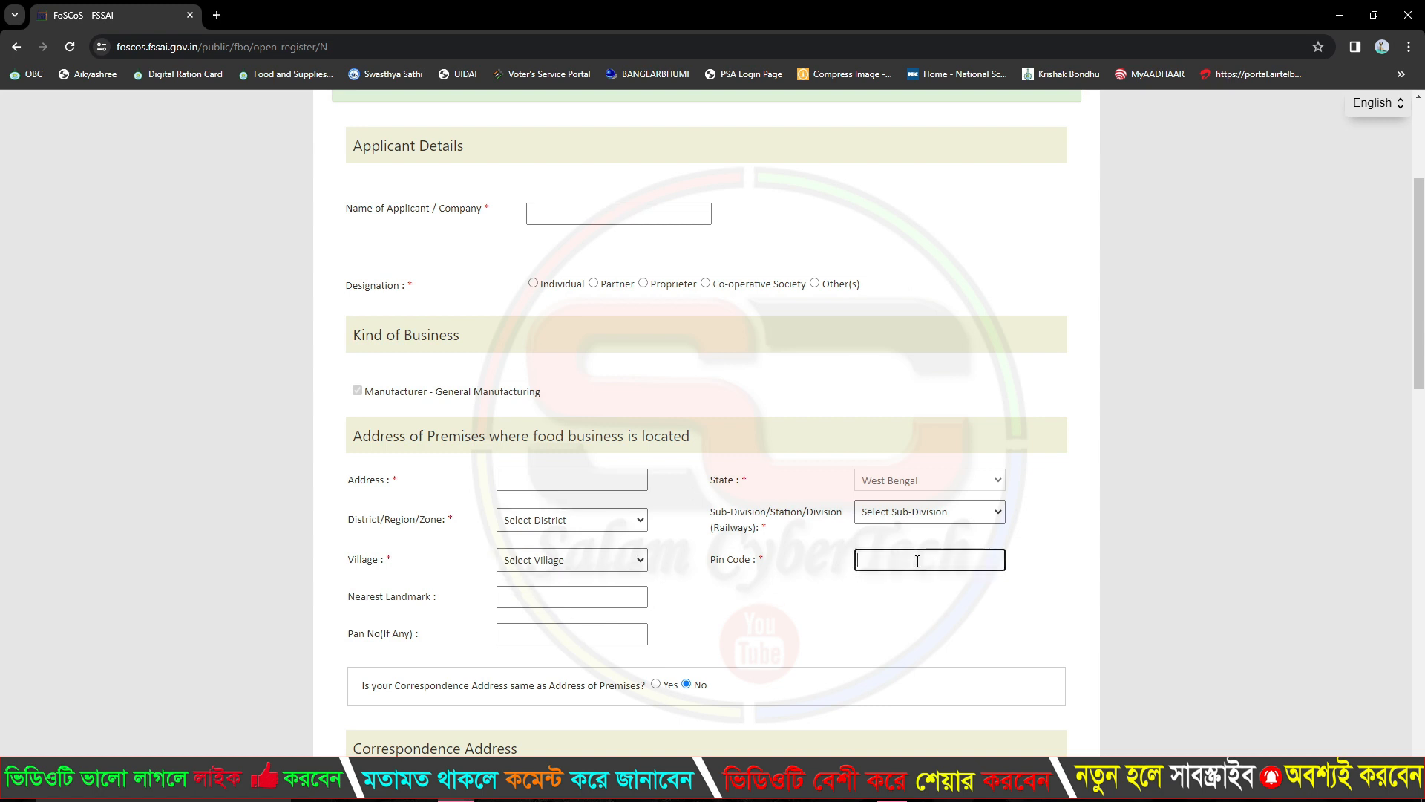
pyautogui.click(745, 600)
pyautogui.click(530, 607)
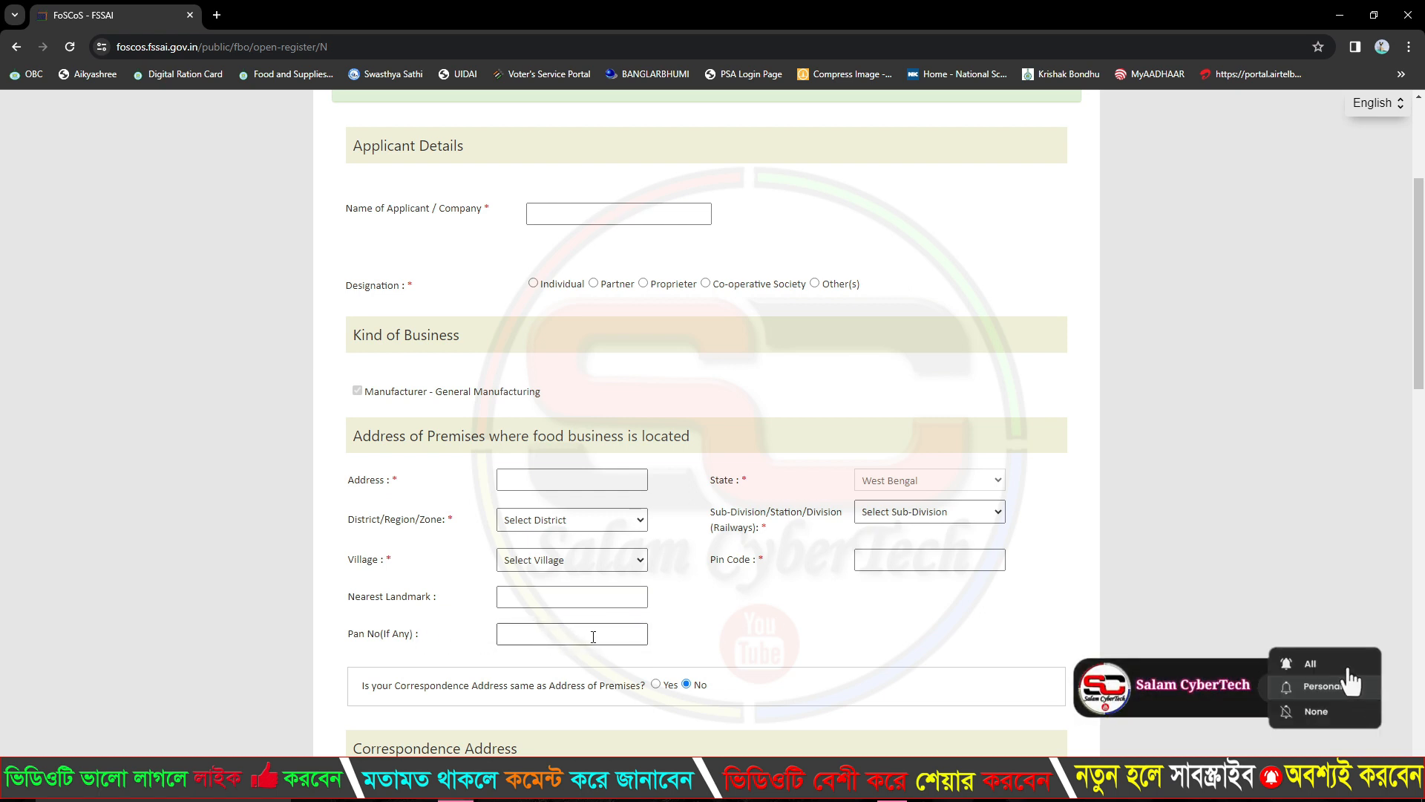
pyautogui.scroll(-3, 498, 539)
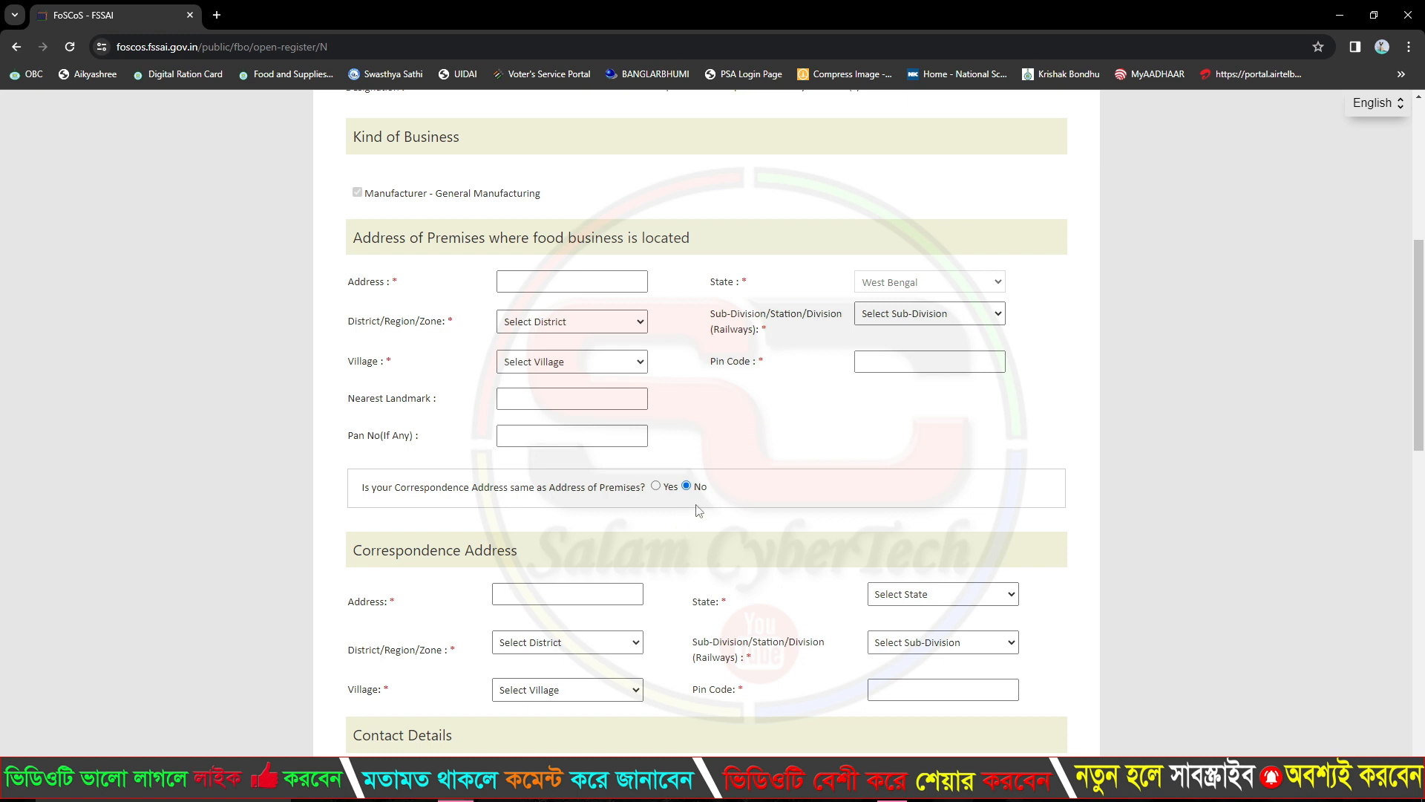
pyautogui.scroll(-2, 658, 498)
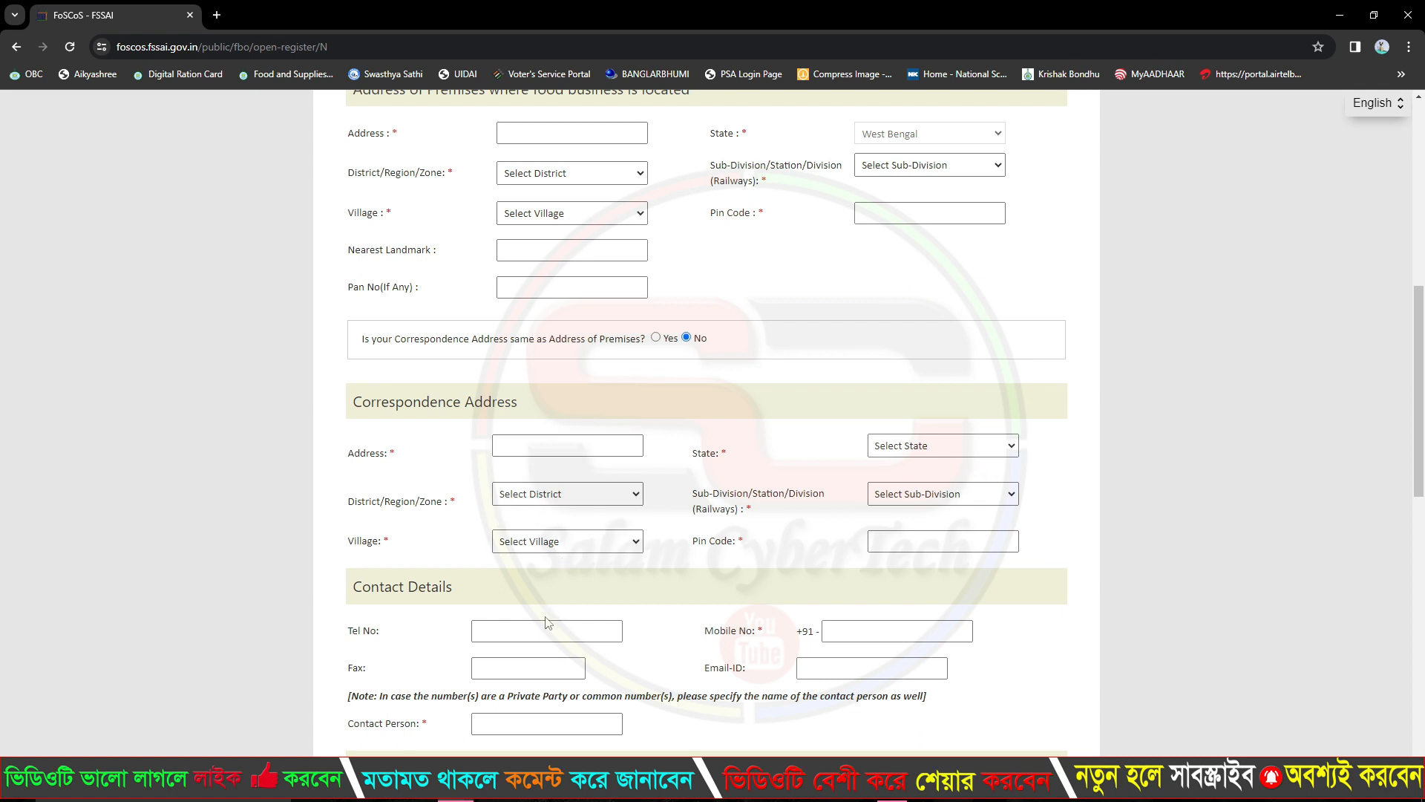
pyautogui.scroll(-2, 575, 605)
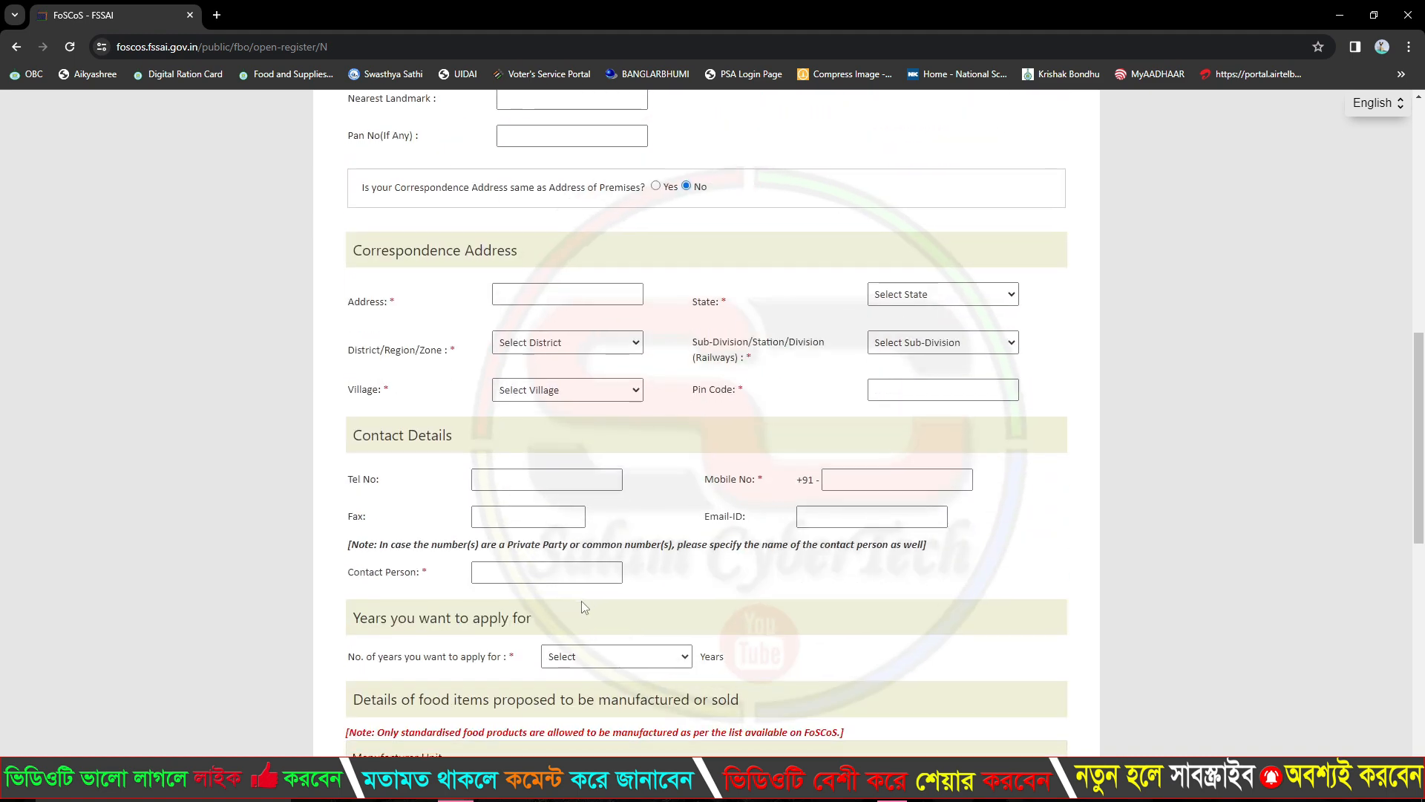
pyautogui.scroll(-2, 583, 605)
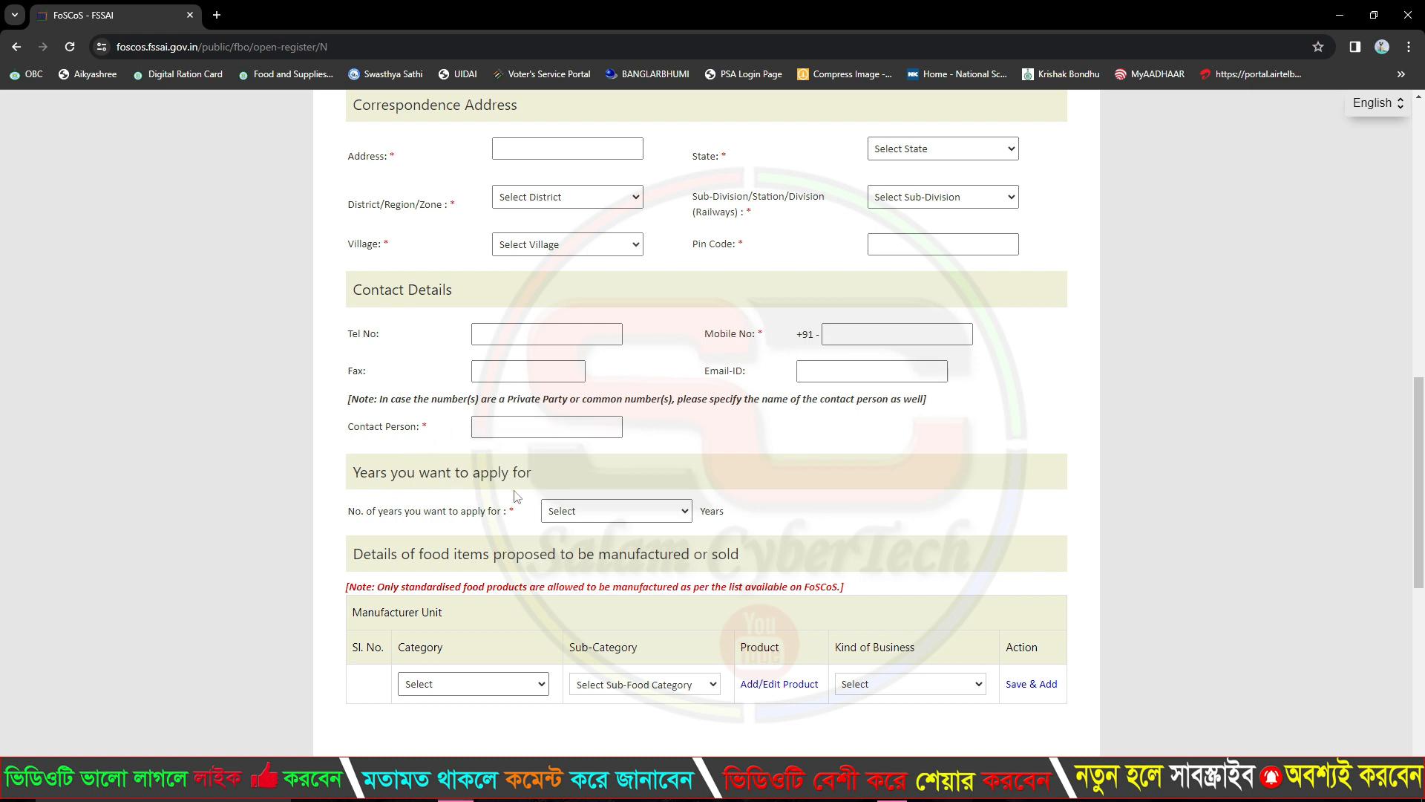
pyautogui.click(594, 514)
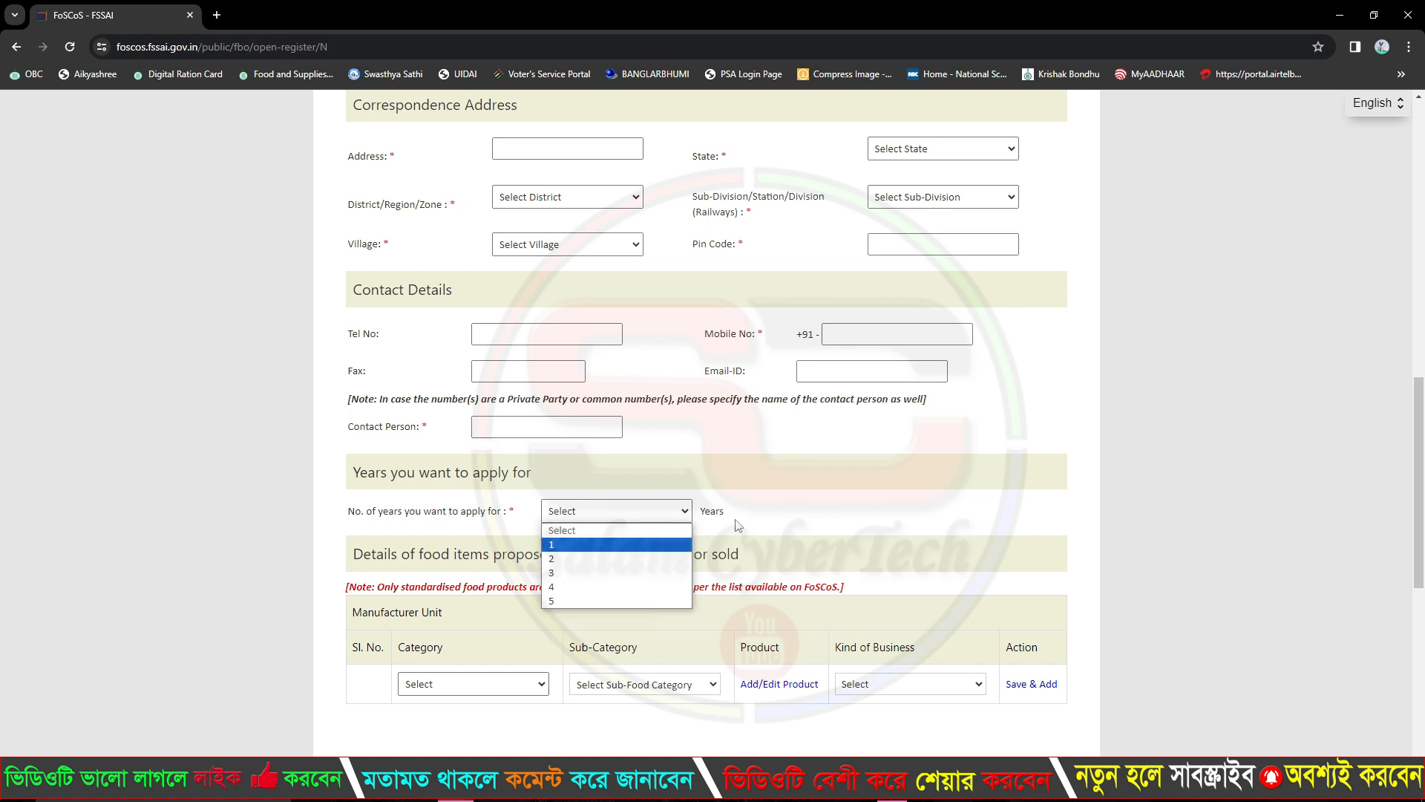
pyautogui.click(651, 530)
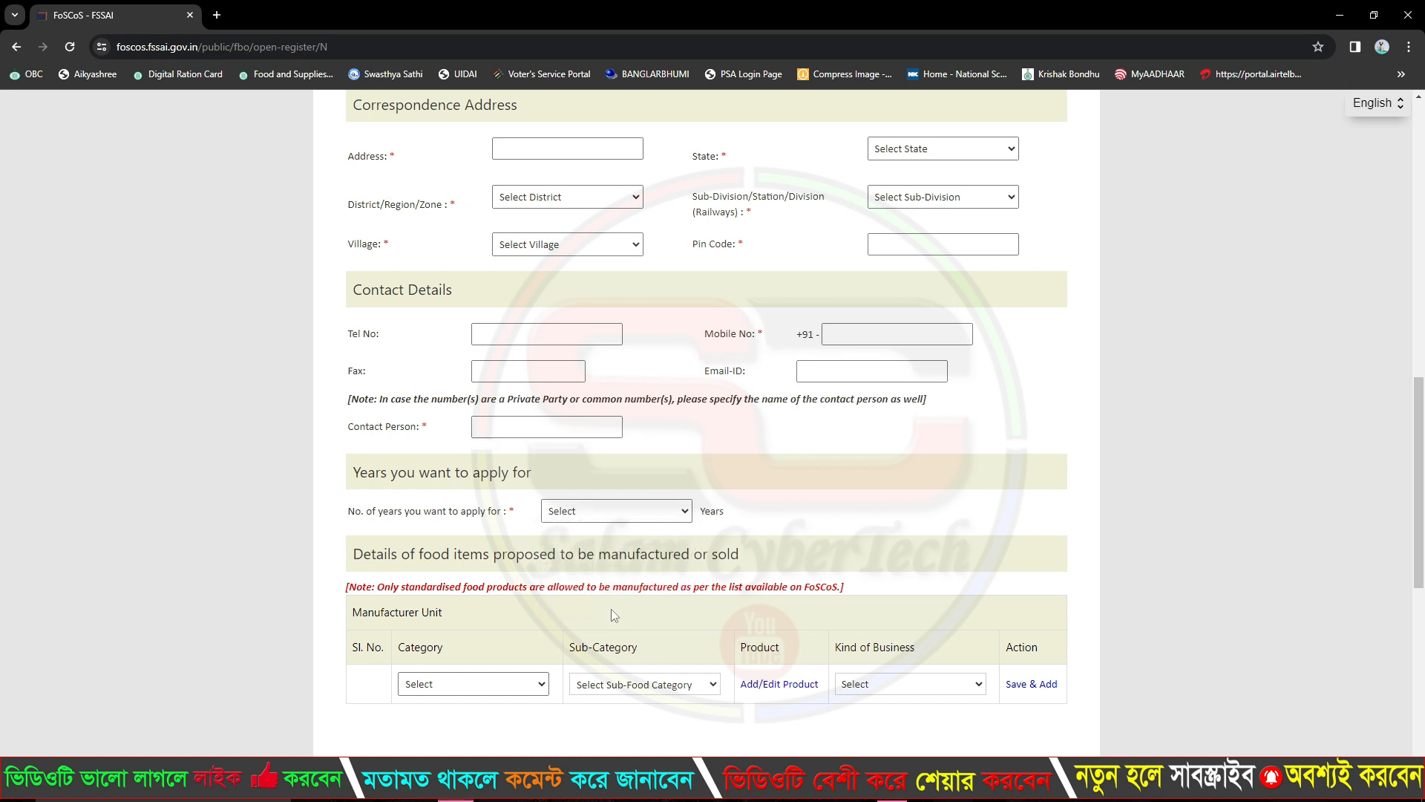
pyautogui.scroll(-1, 611, 609)
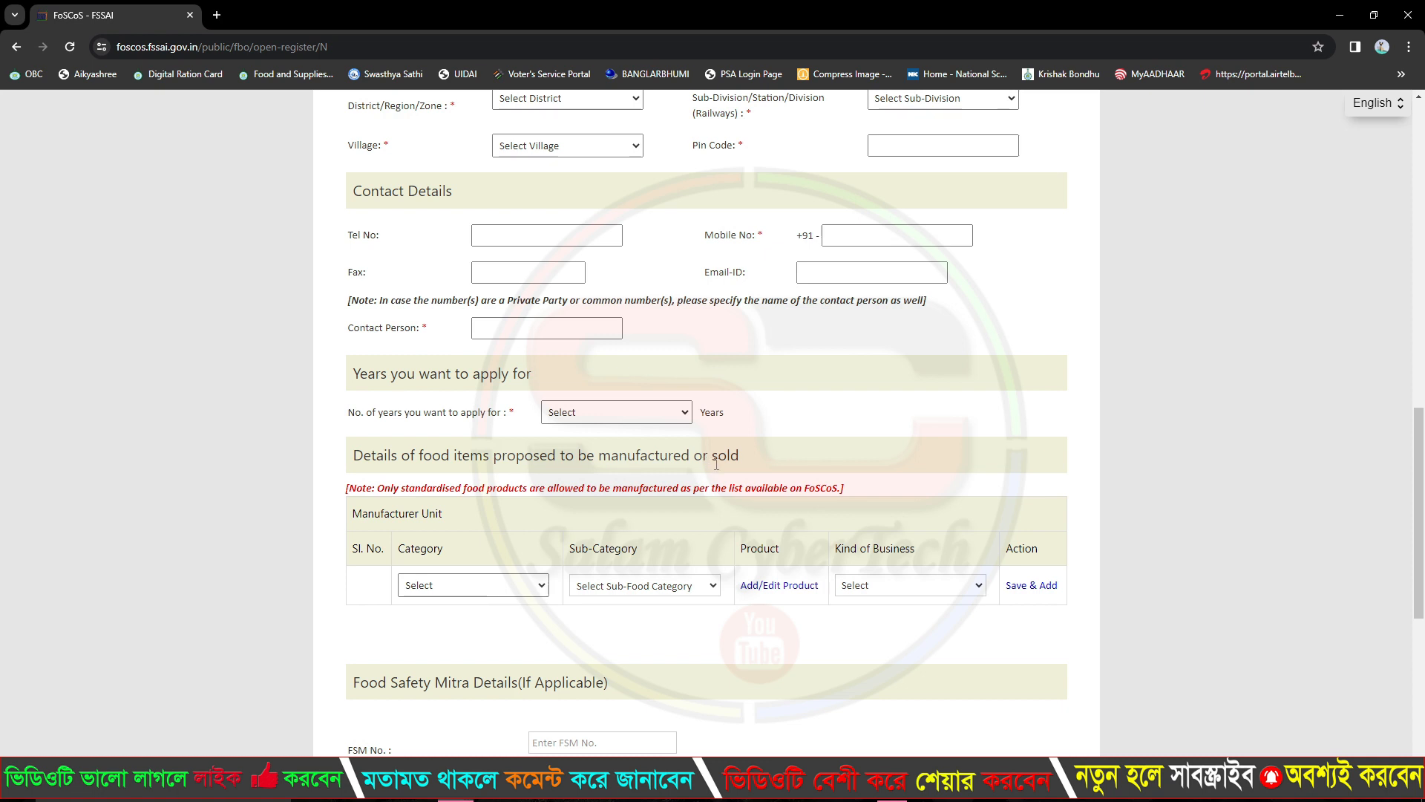
# Step: Set category '08 - Meat and meat products' and sub-category '08.2 - Processed meat' in the Manufacturer Unit row
pyautogui.click(472, 590)
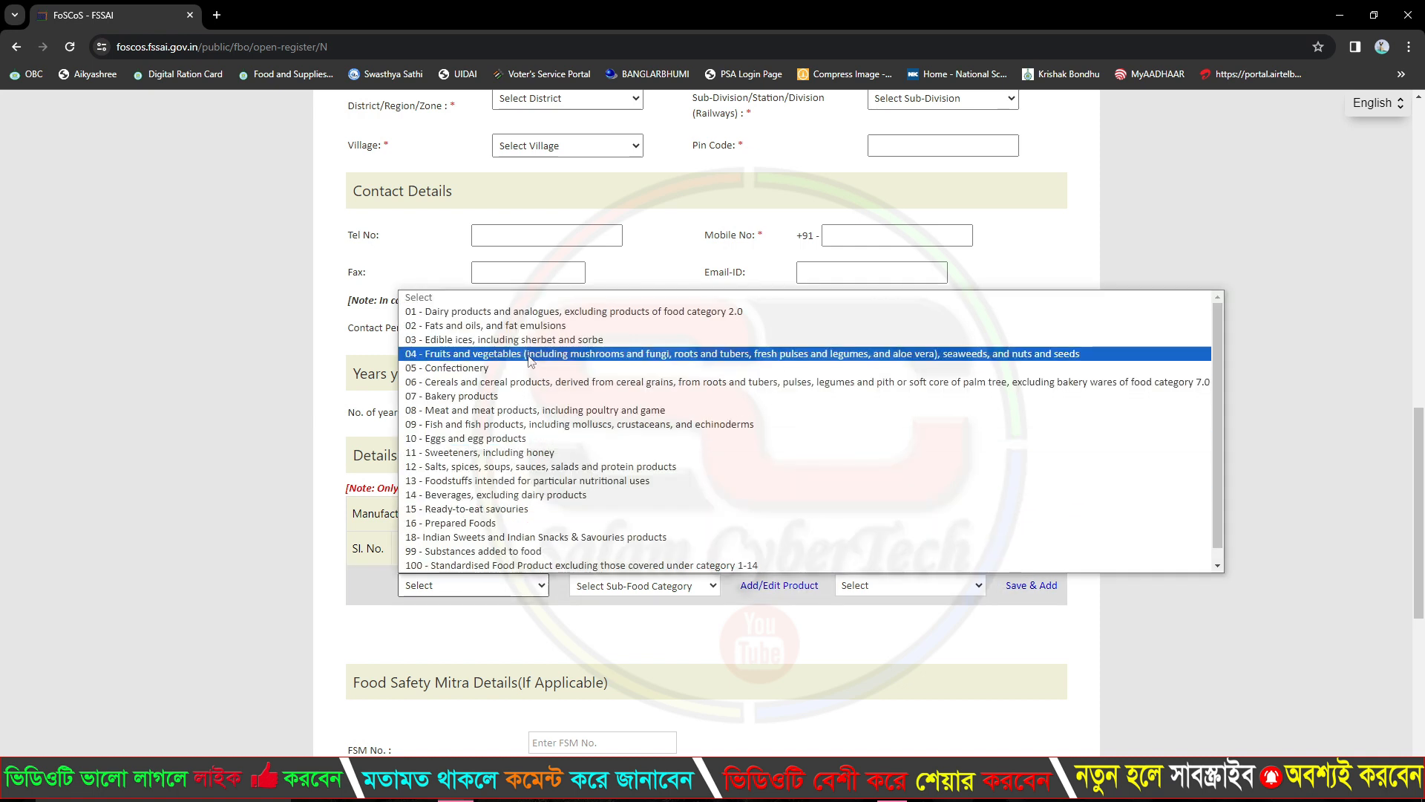
pyautogui.scroll(1, 534, 416)
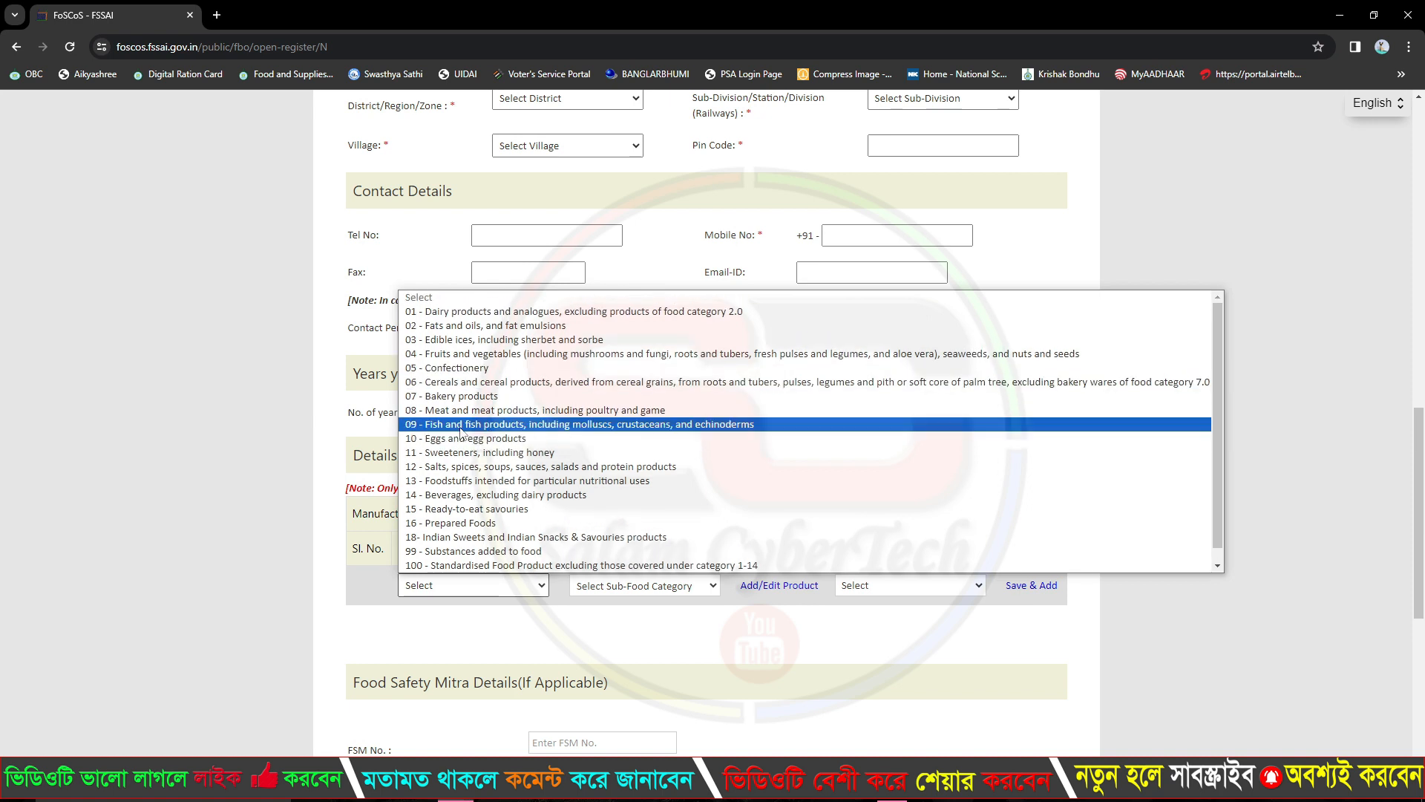
pyautogui.click(506, 412)
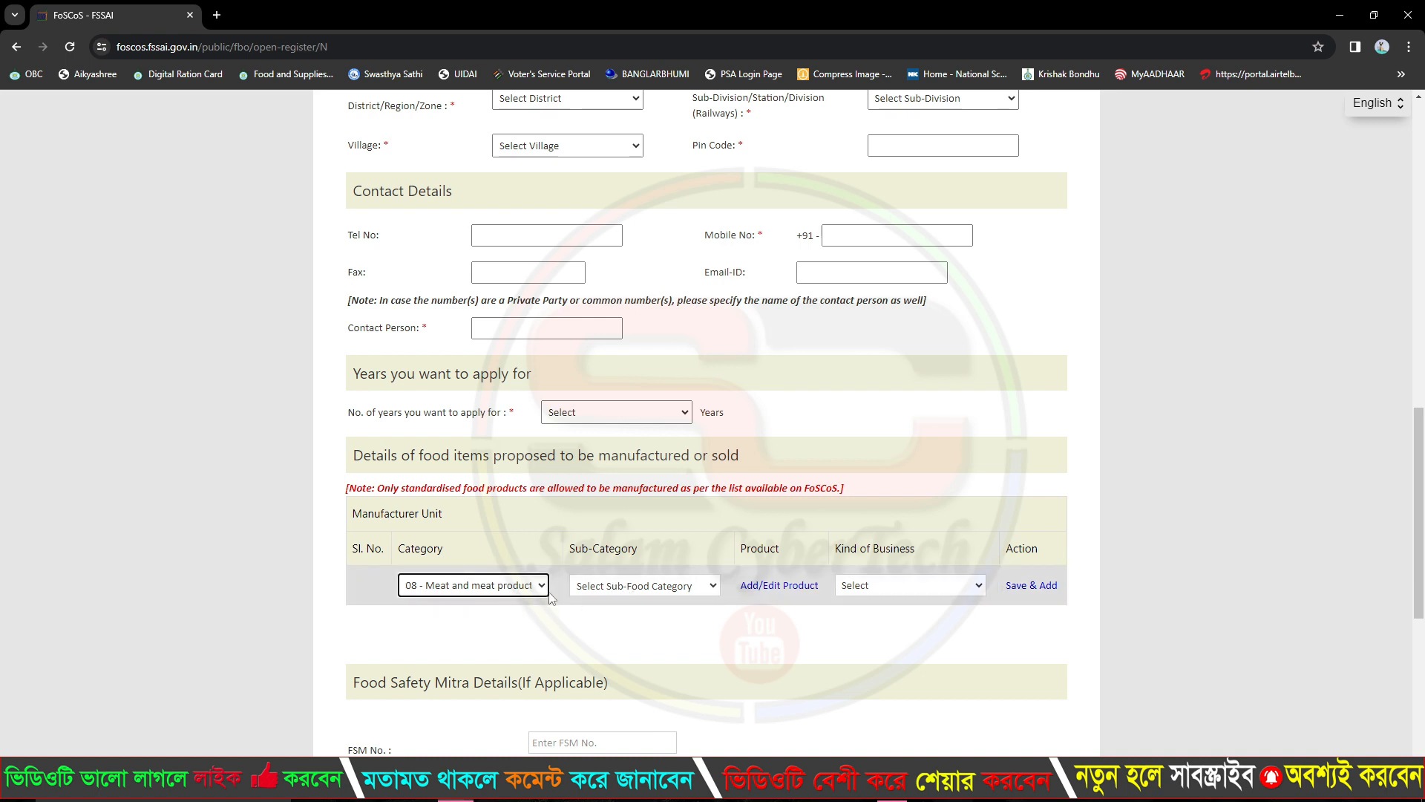
pyautogui.click(628, 587)
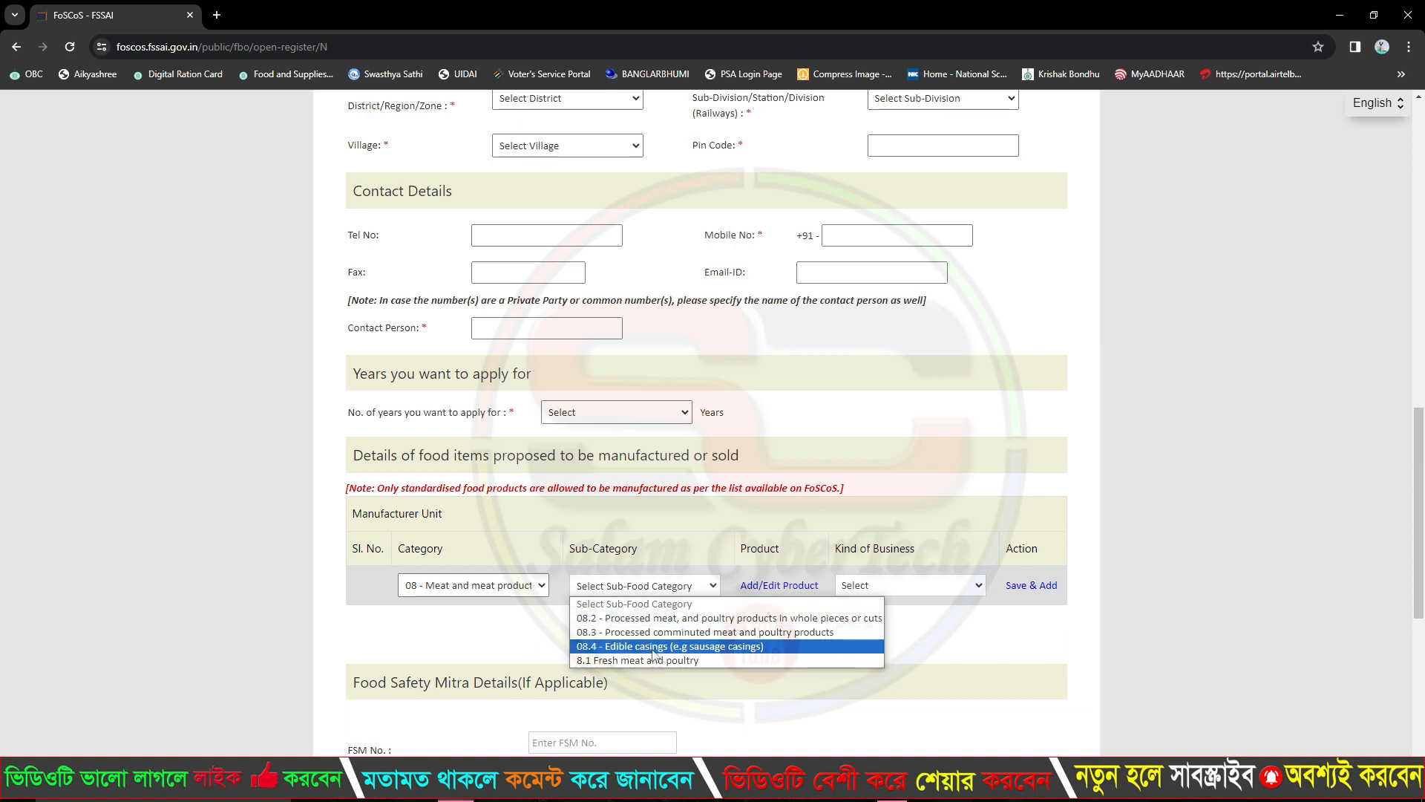
pyautogui.click(622, 622)
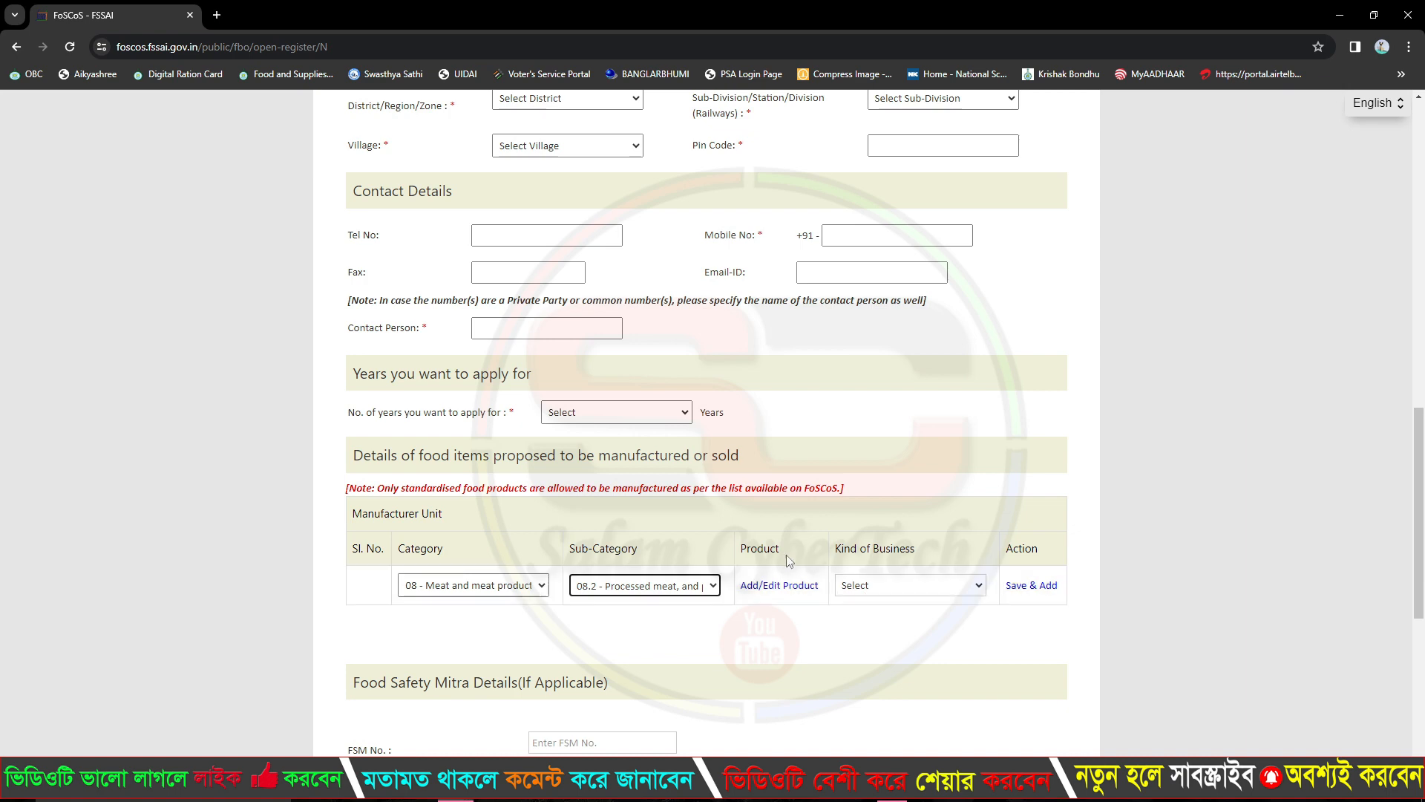
# Step: Add Frozen Mutton or Sheep Meat as a product, set kind of business to Manufacturer, and save the row
pyautogui.click(798, 593)
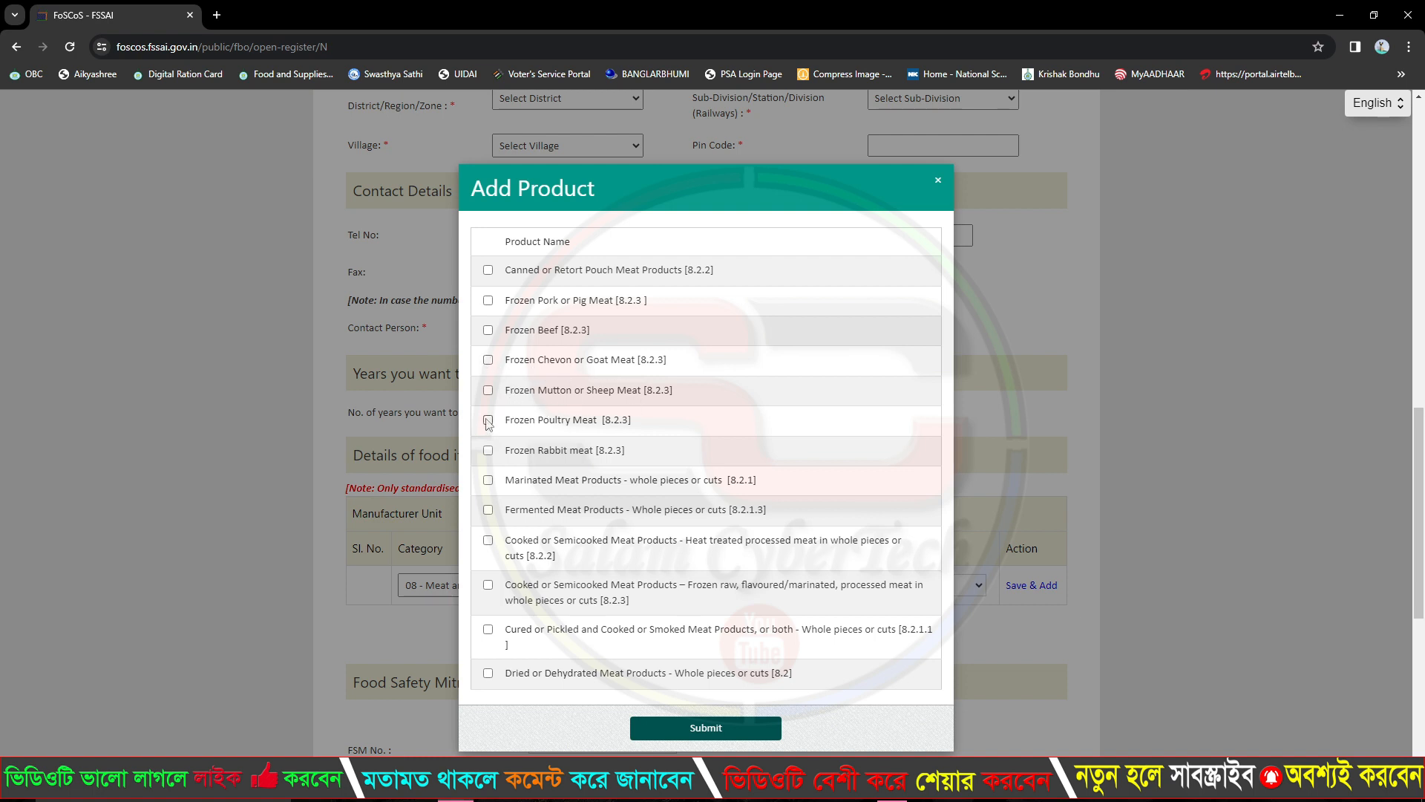
pyautogui.click(488, 390)
pyautogui.click(705, 727)
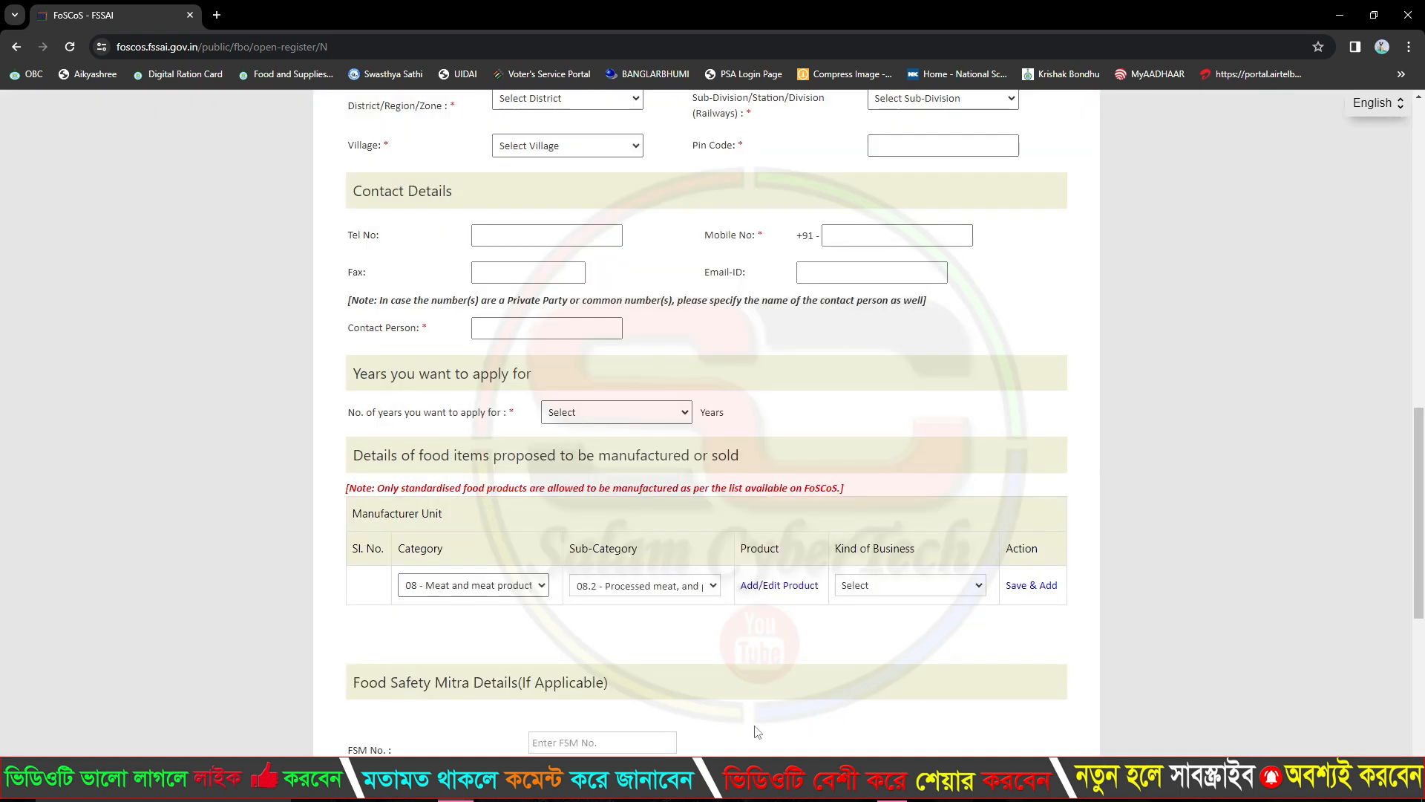
pyautogui.click(888, 588)
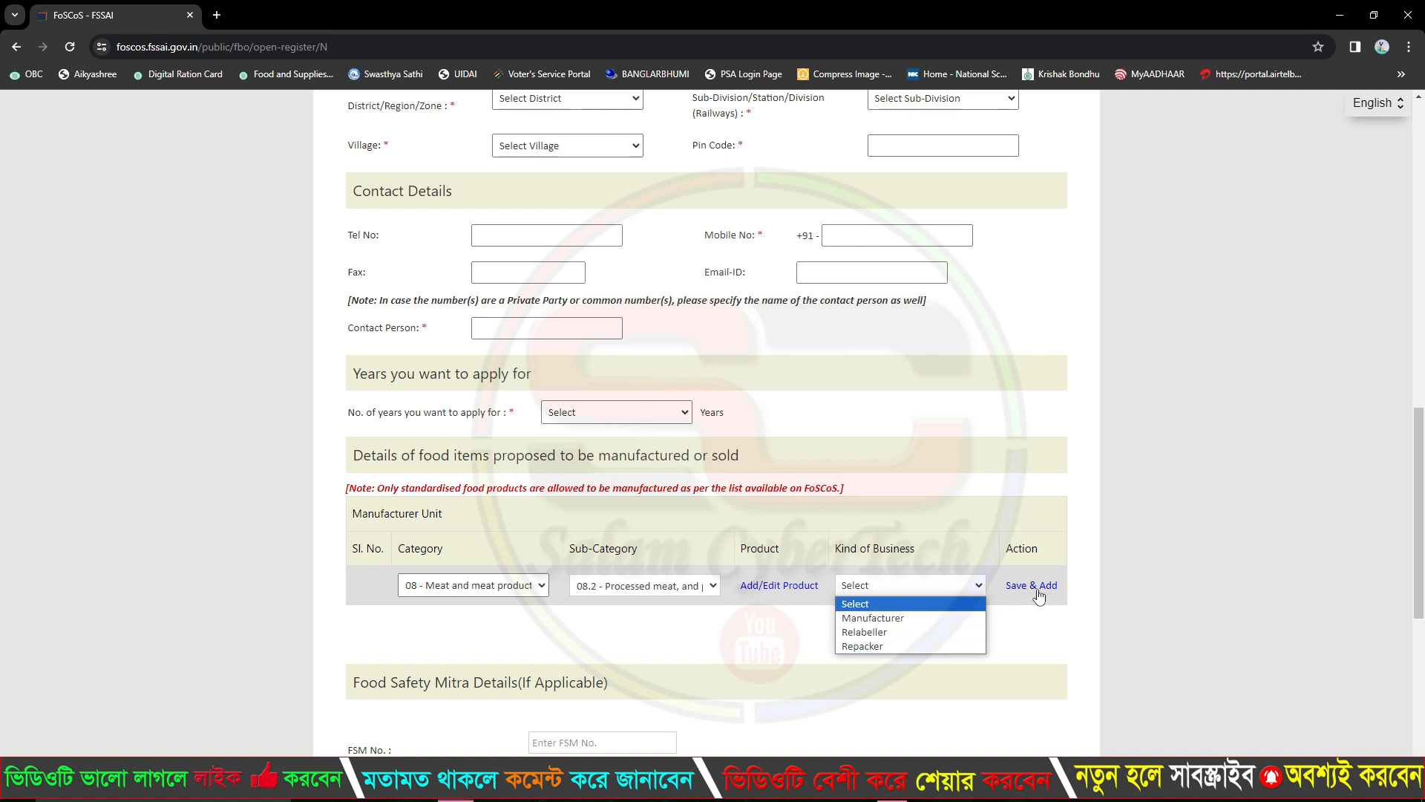
pyautogui.click(938, 619)
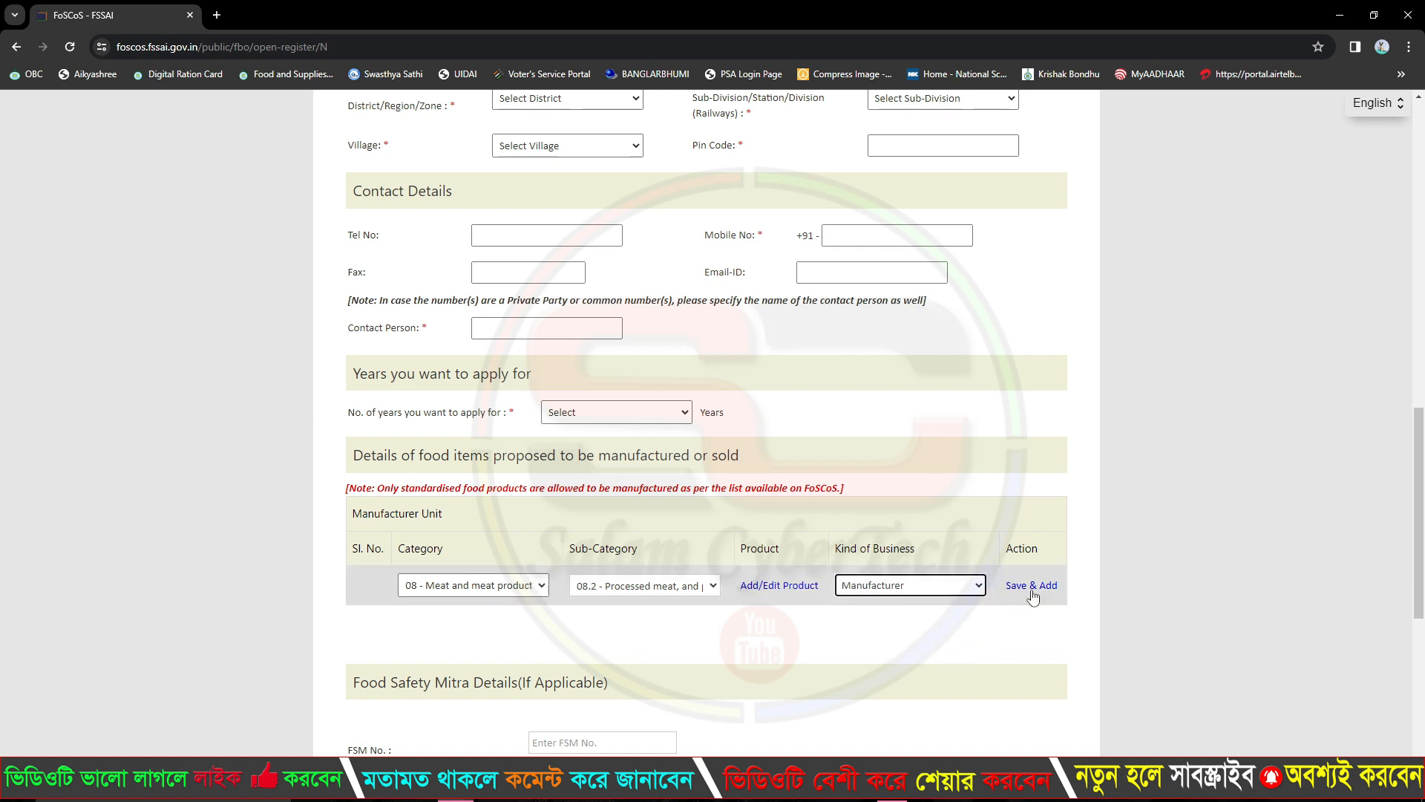
pyautogui.click(1032, 586)
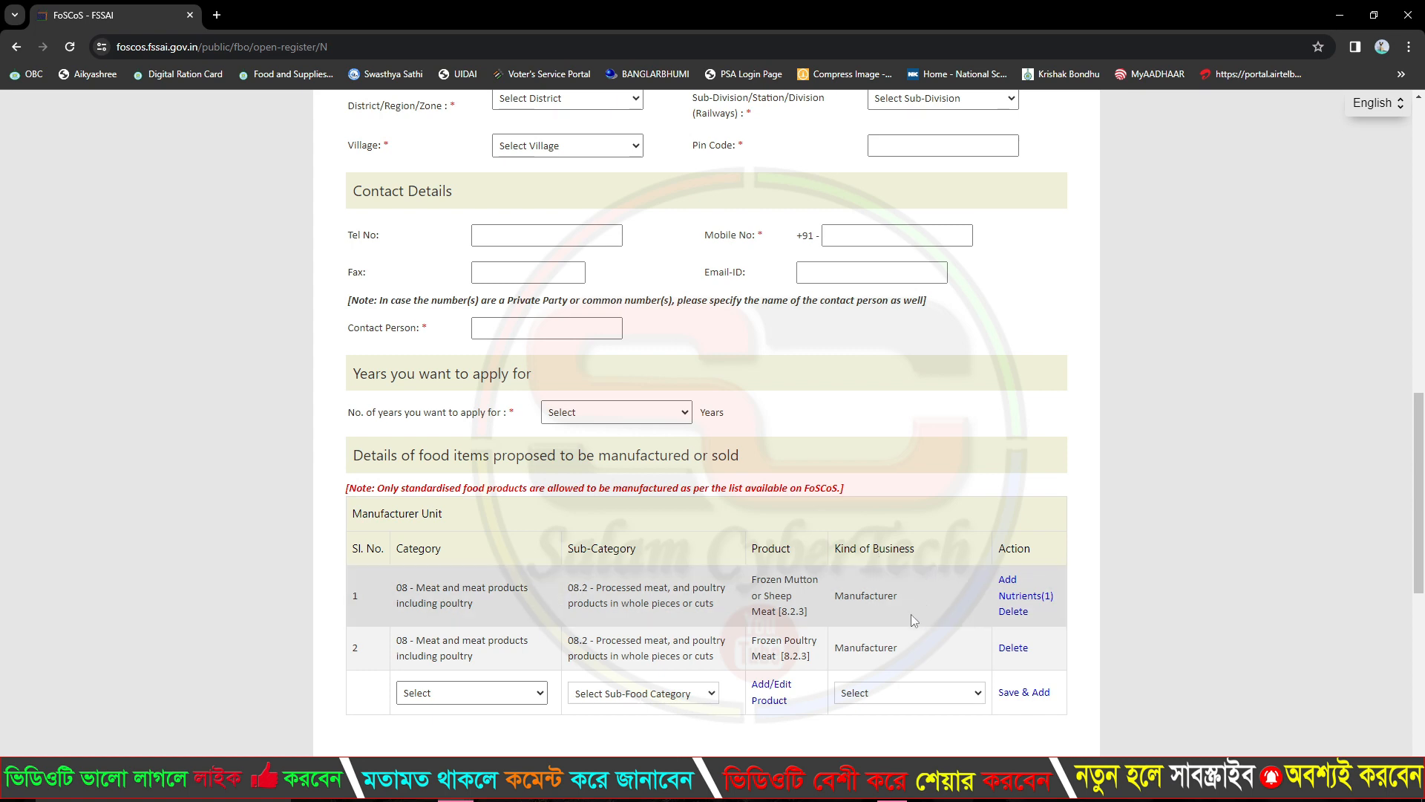
pyautogui.scroll(-1, 734, 665)
pyautogui.scroll(-2, 734, 665)
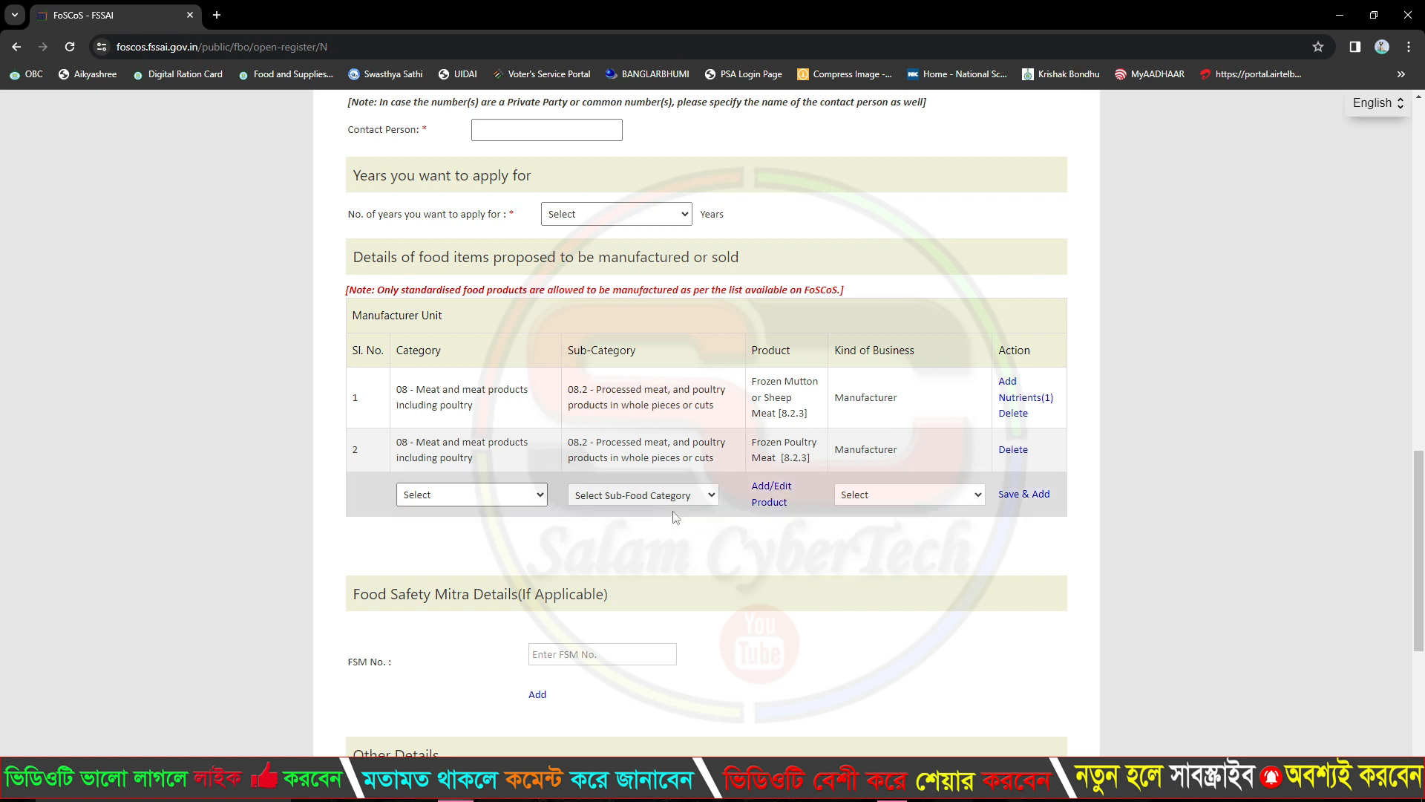
pyautogui.click(483, 497)
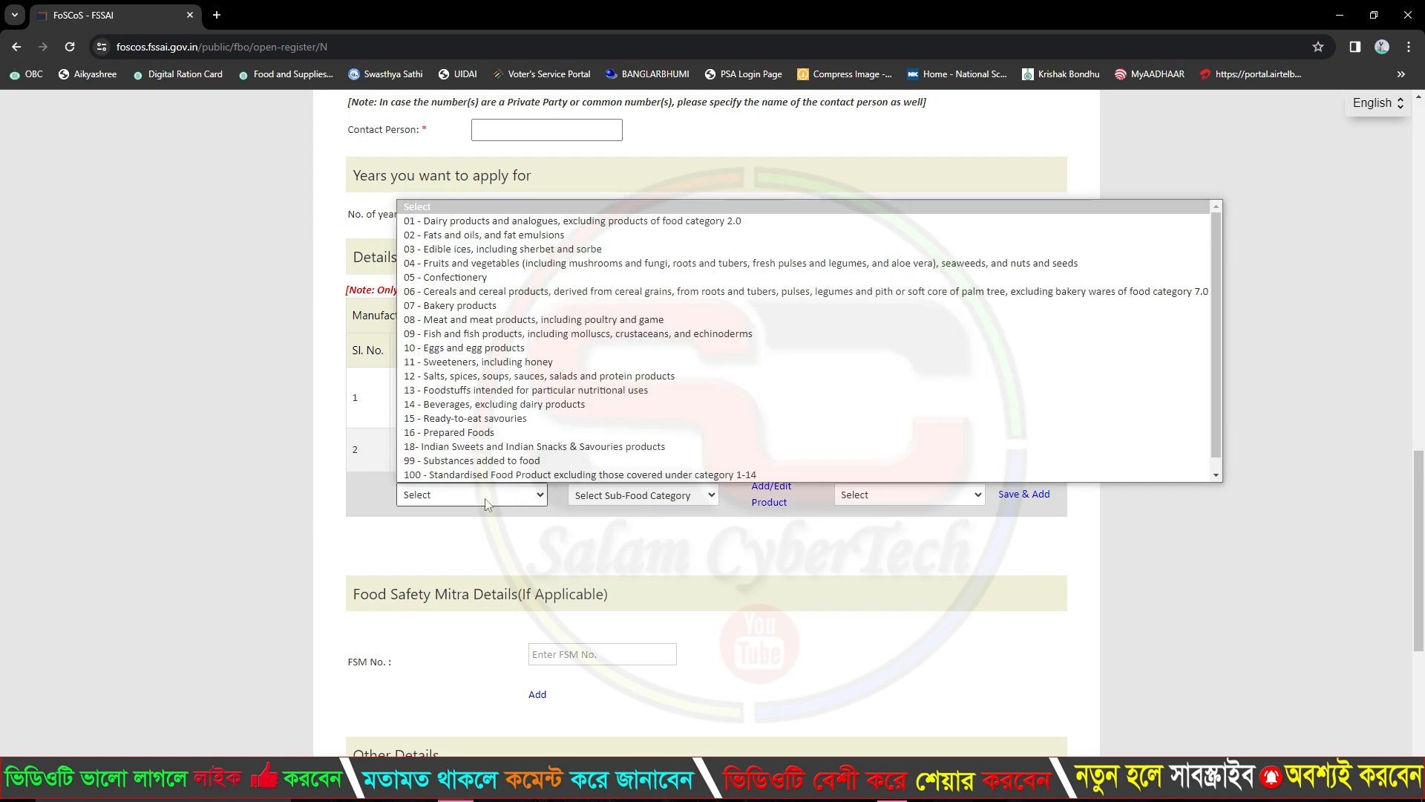
pyautogui.click(727, 542)
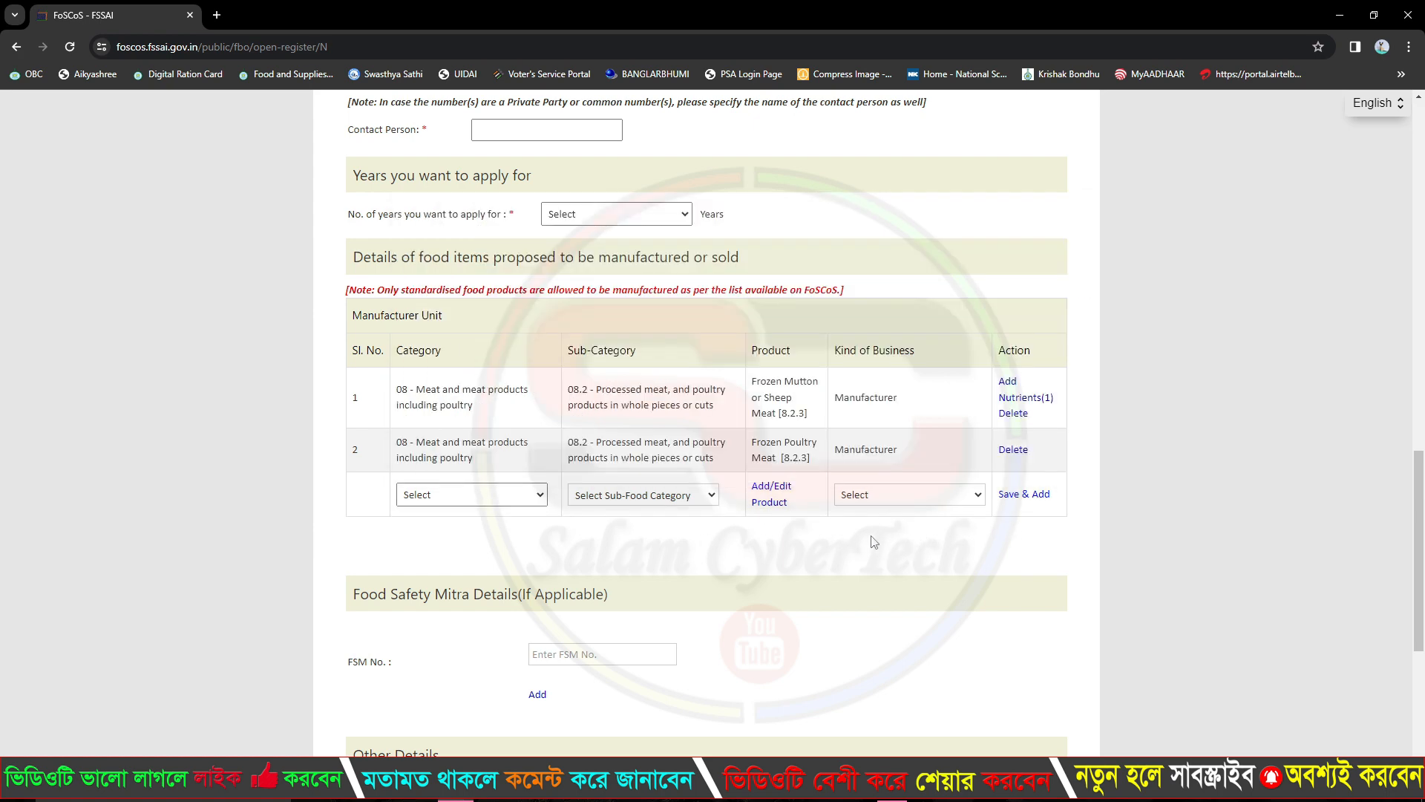
pyautogui.scroll(-2, 552, 571)
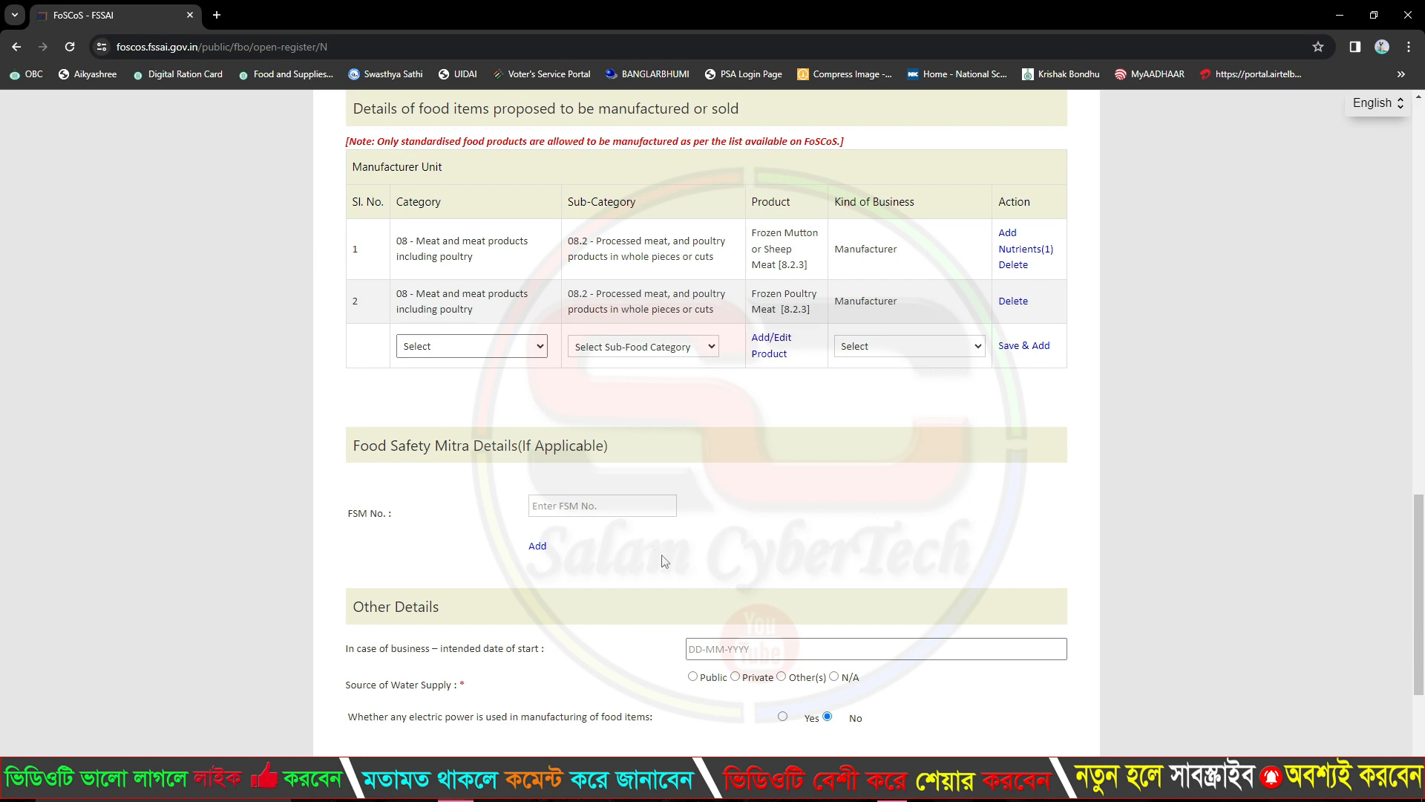
pyautogui.scroll(-3, 572, 504)
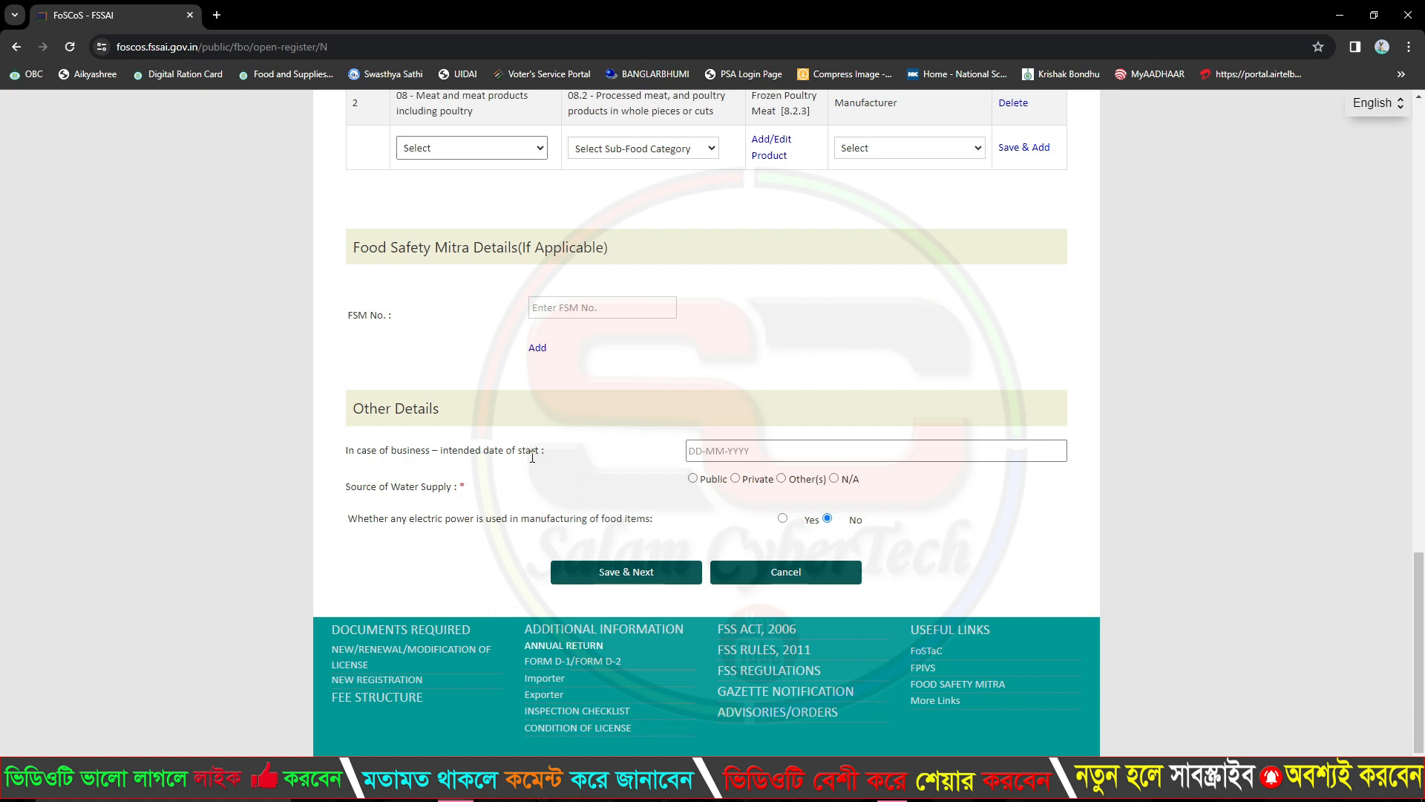
# Step: Set water supply to Private and electric power to No, then save the premises details
pyautogui.click(735, 449)
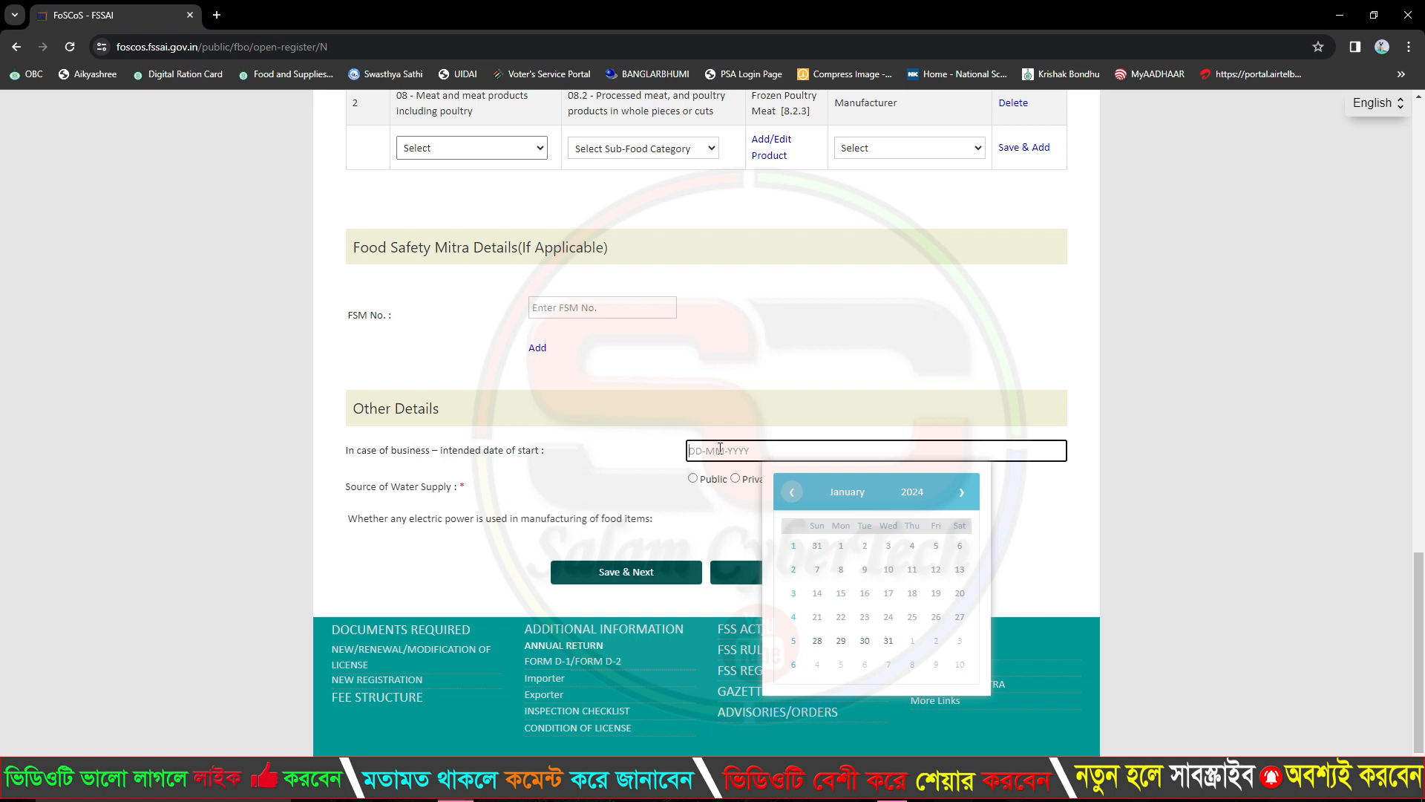
pyautogui.click(362, 494)
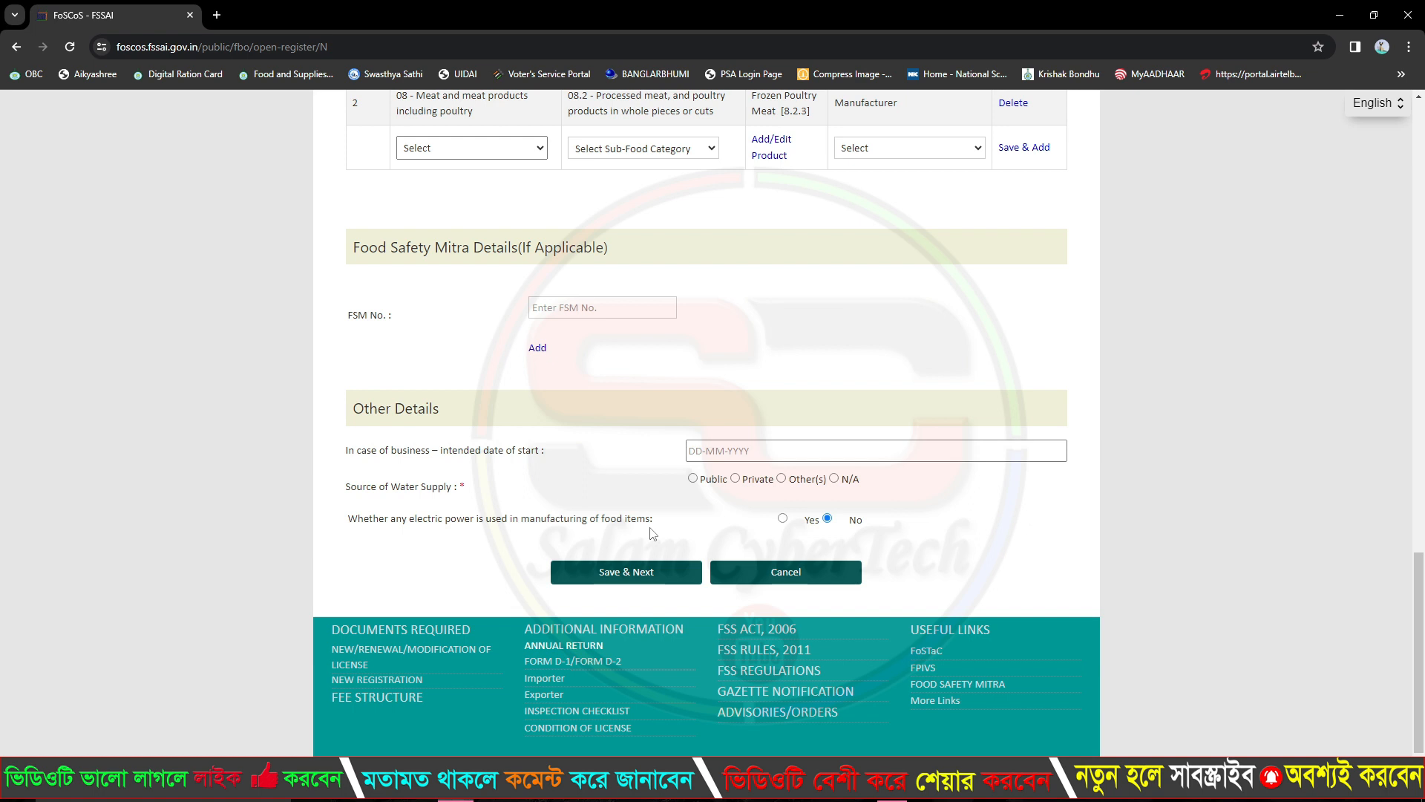
pyautogui.click(783, 519)
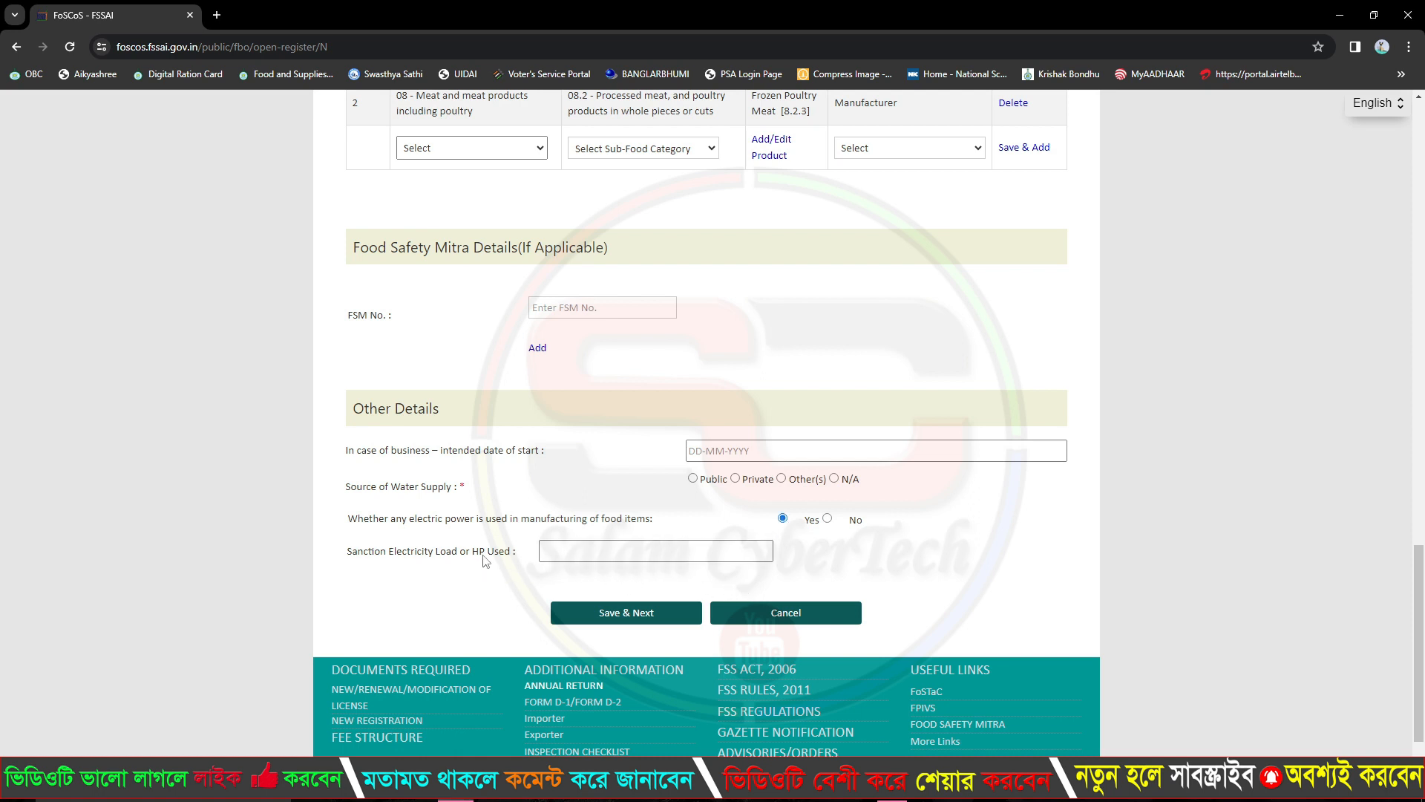
pyautogui.click(566, 548)
pyautogui.click(565, 548)
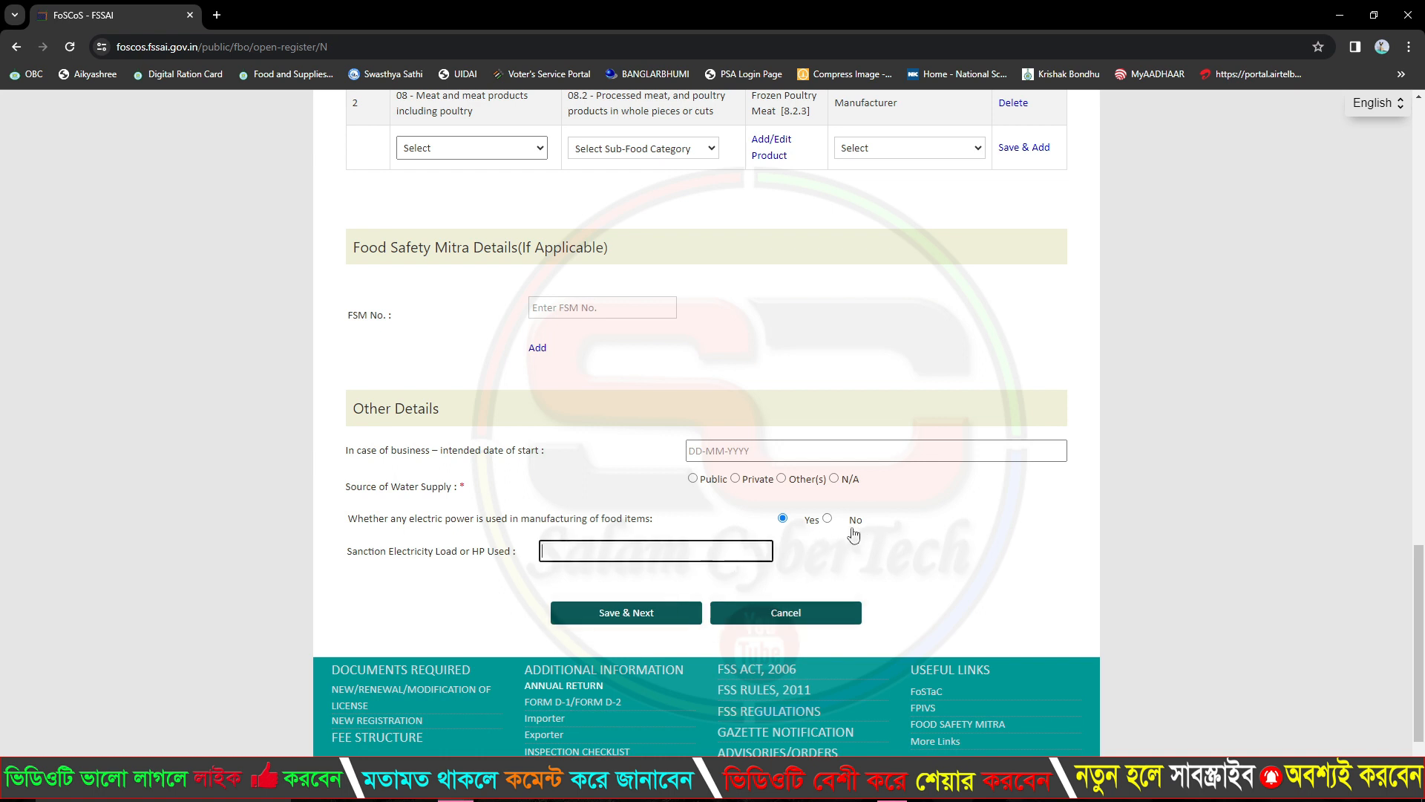
pyautogui.click(827, 518)
pyautogui.click(735, 478)
pyautogui.click(648, 613)
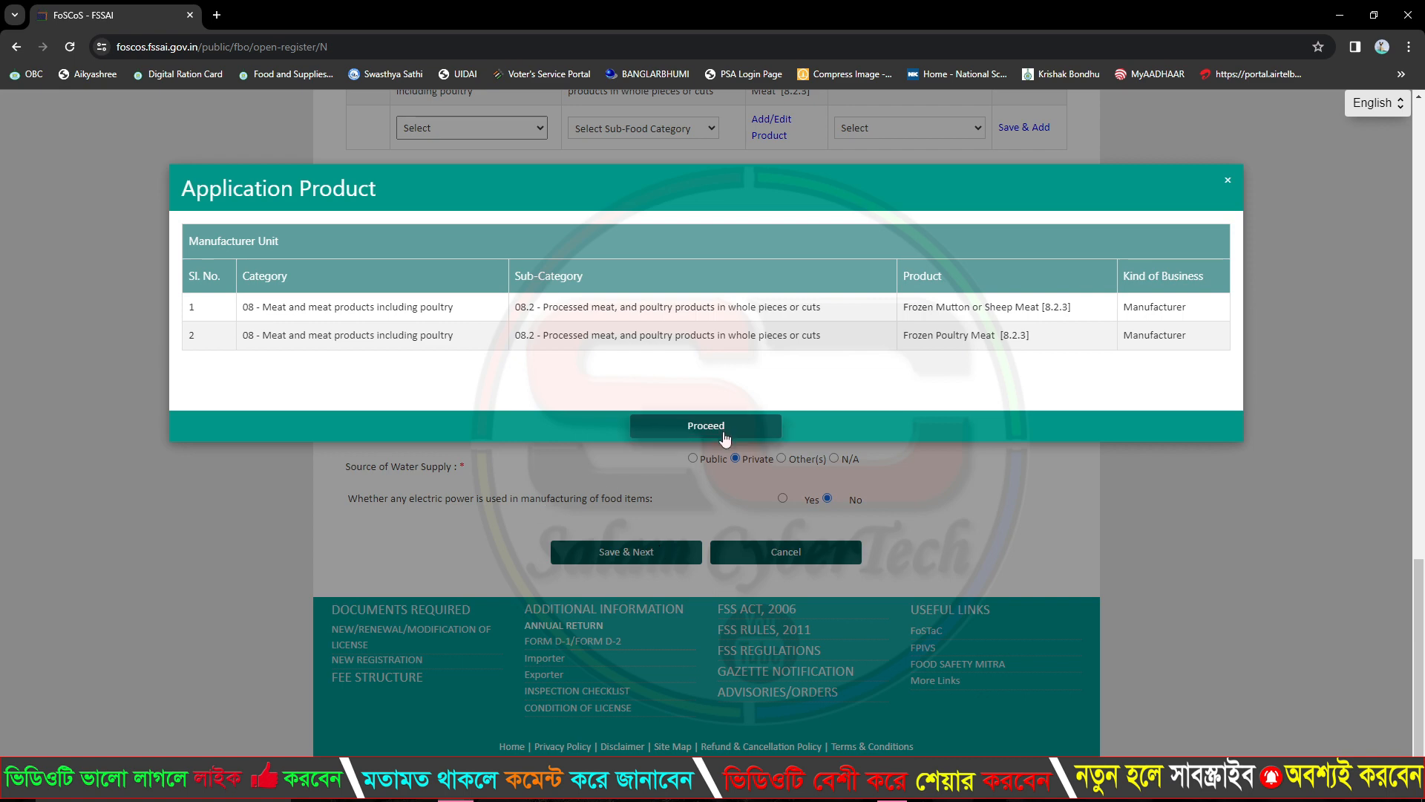
# Step: Confirm the product list and fill in the Sign Up mobile number, contact relation and captcha fields
pyautogui.click(724, 437)
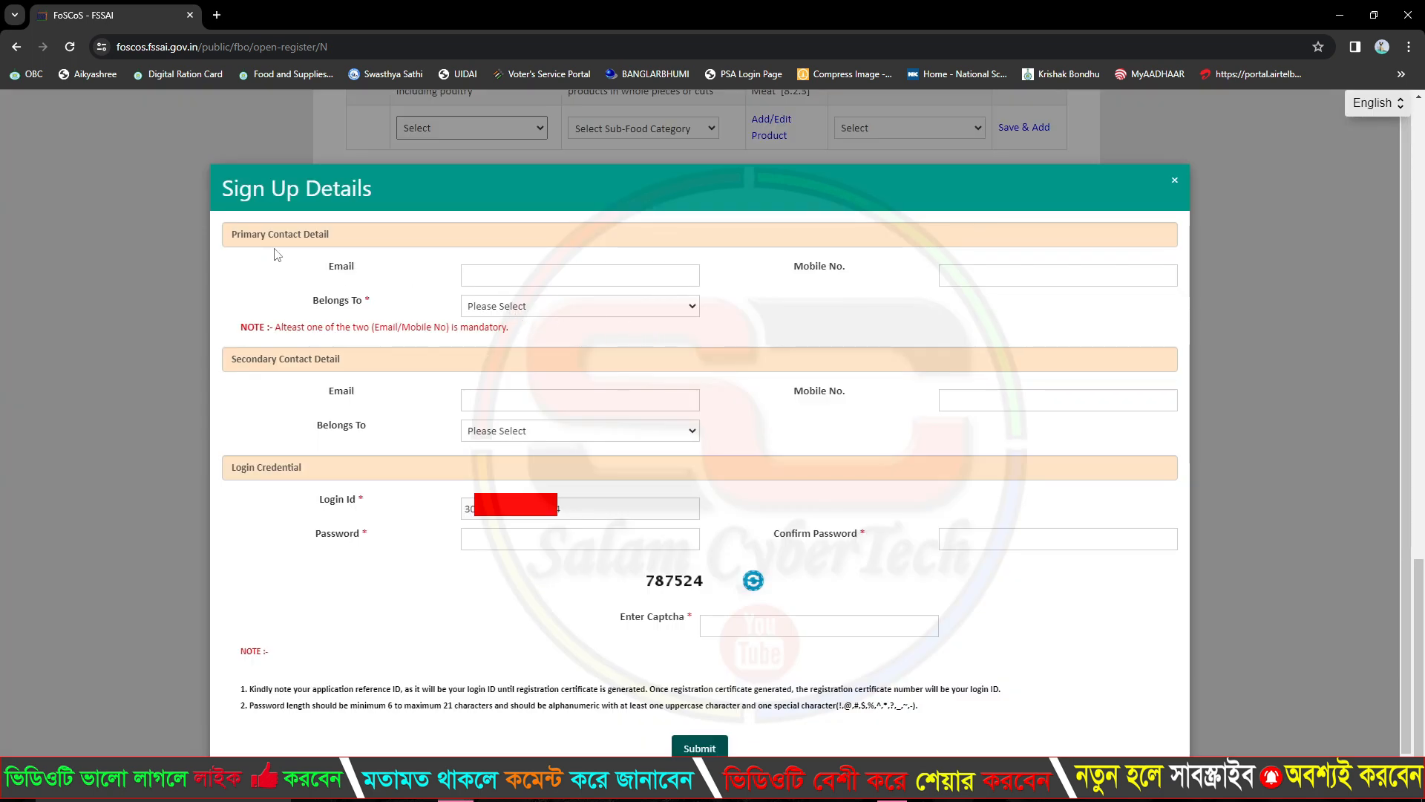
pyautogui.click(977, 279)
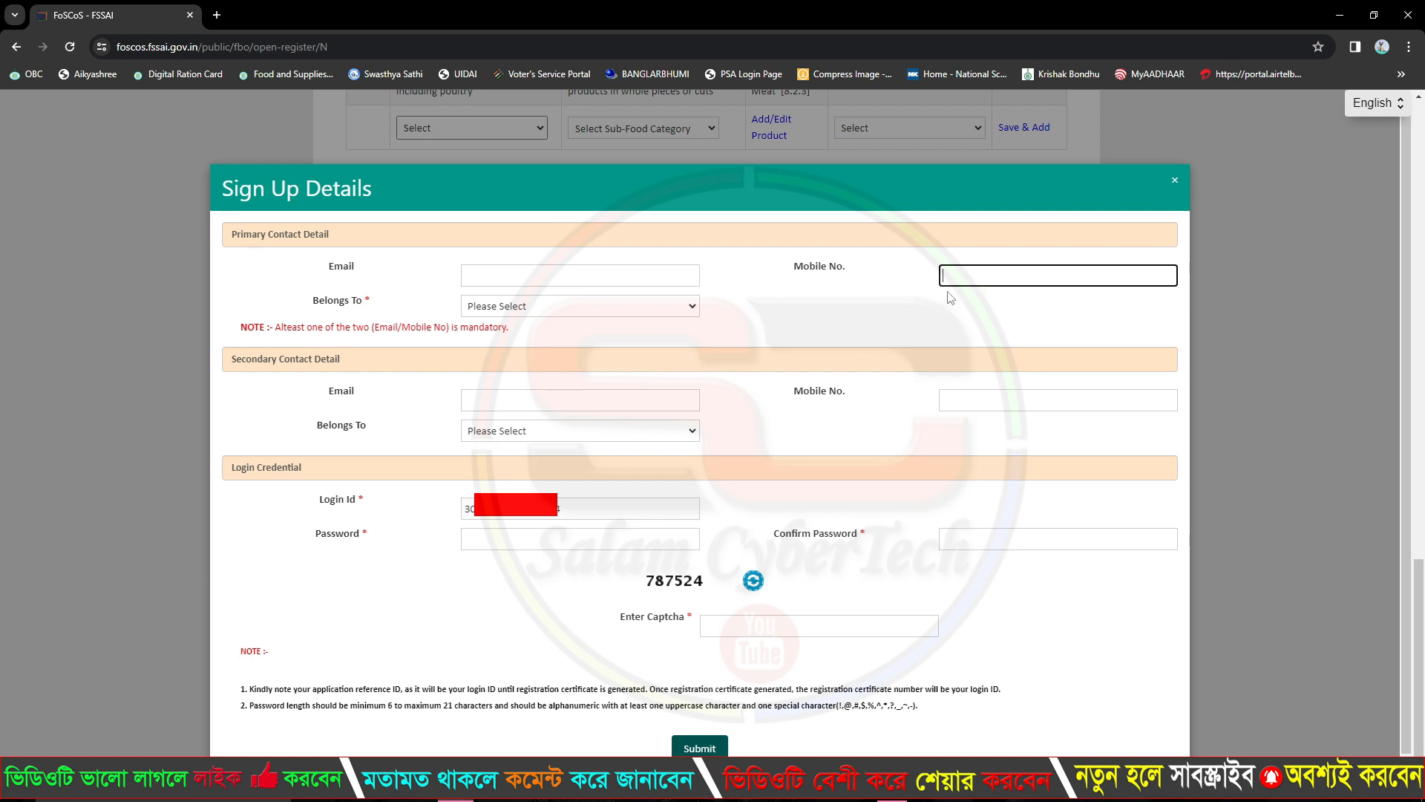
pyautogui.click(537, 312)
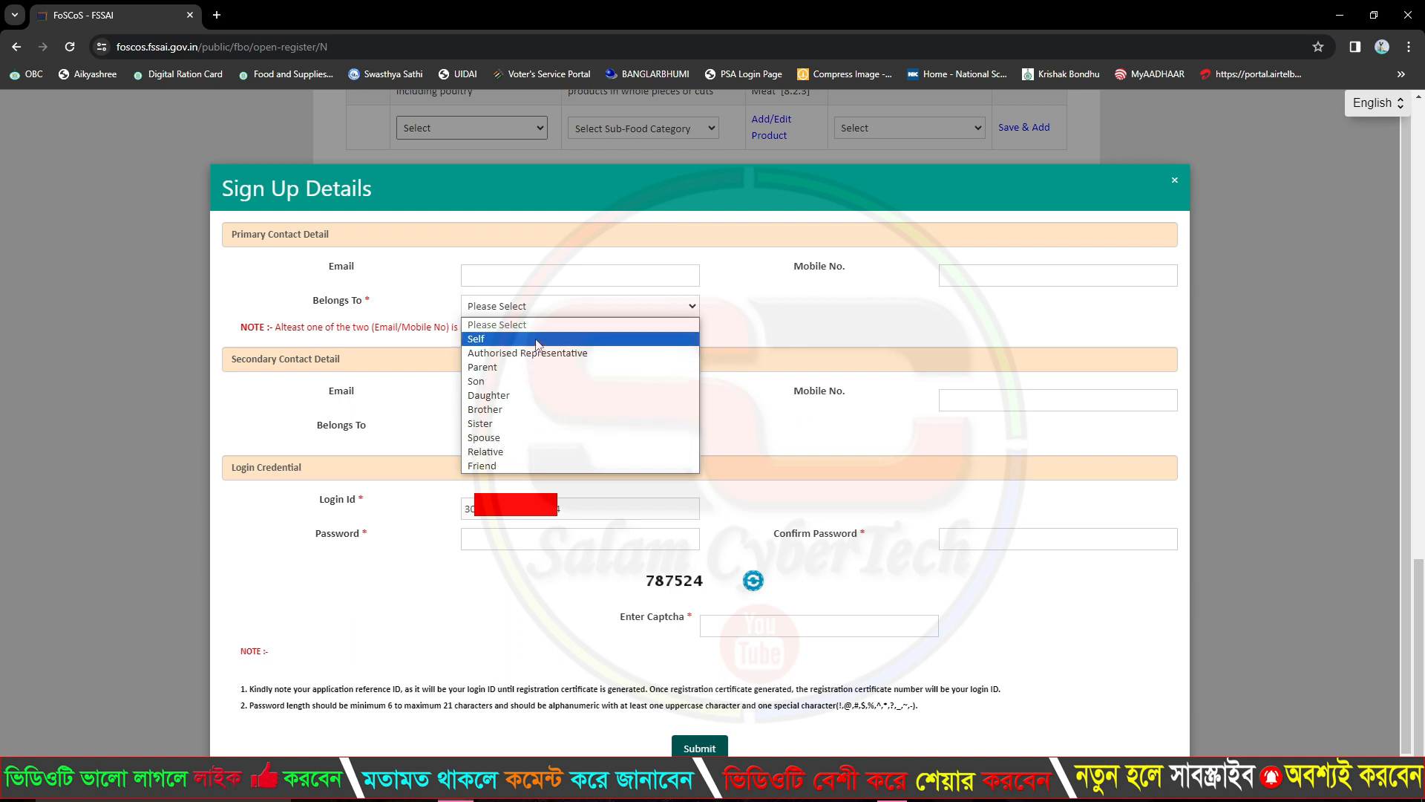
pyautogui.click(783, 321)
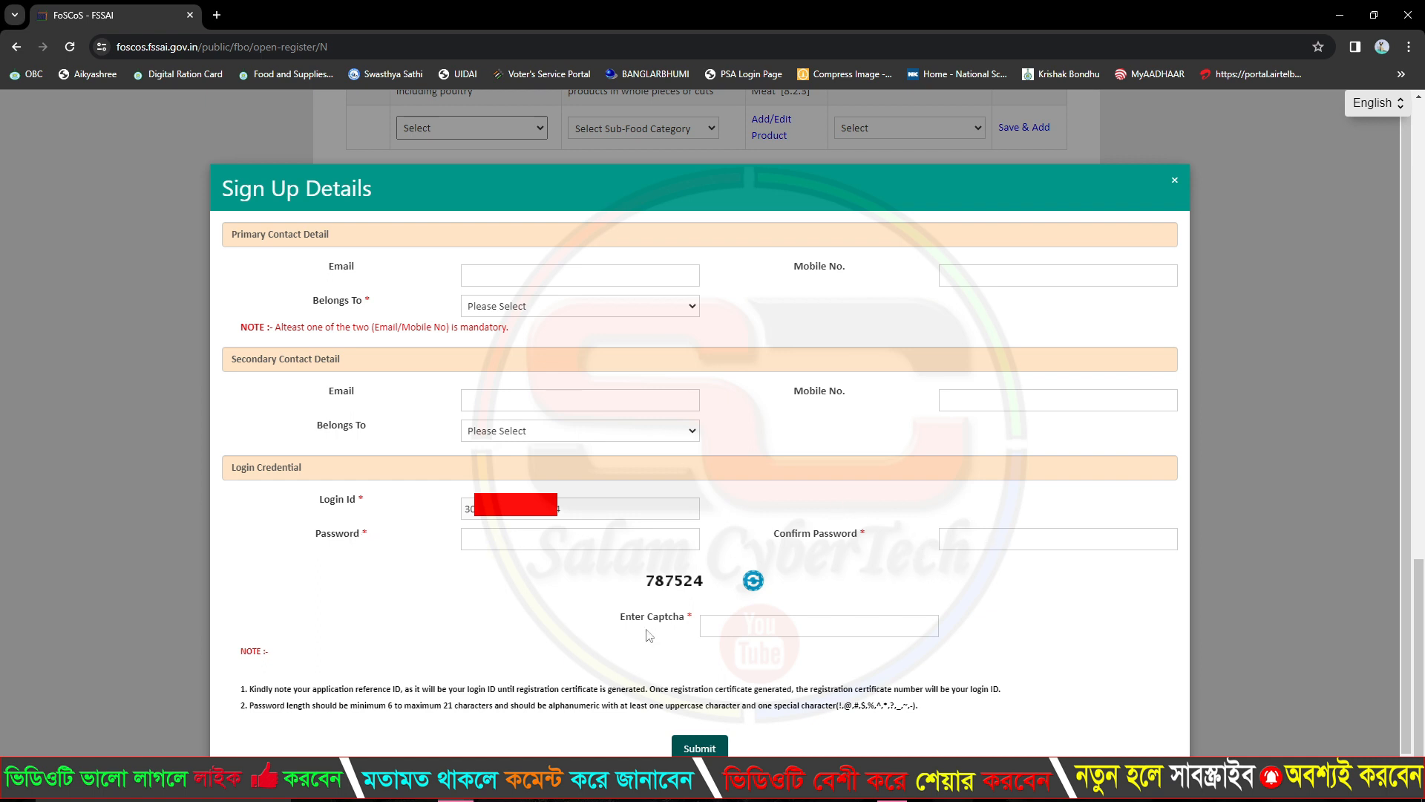
pyautogui.click(796, 626)
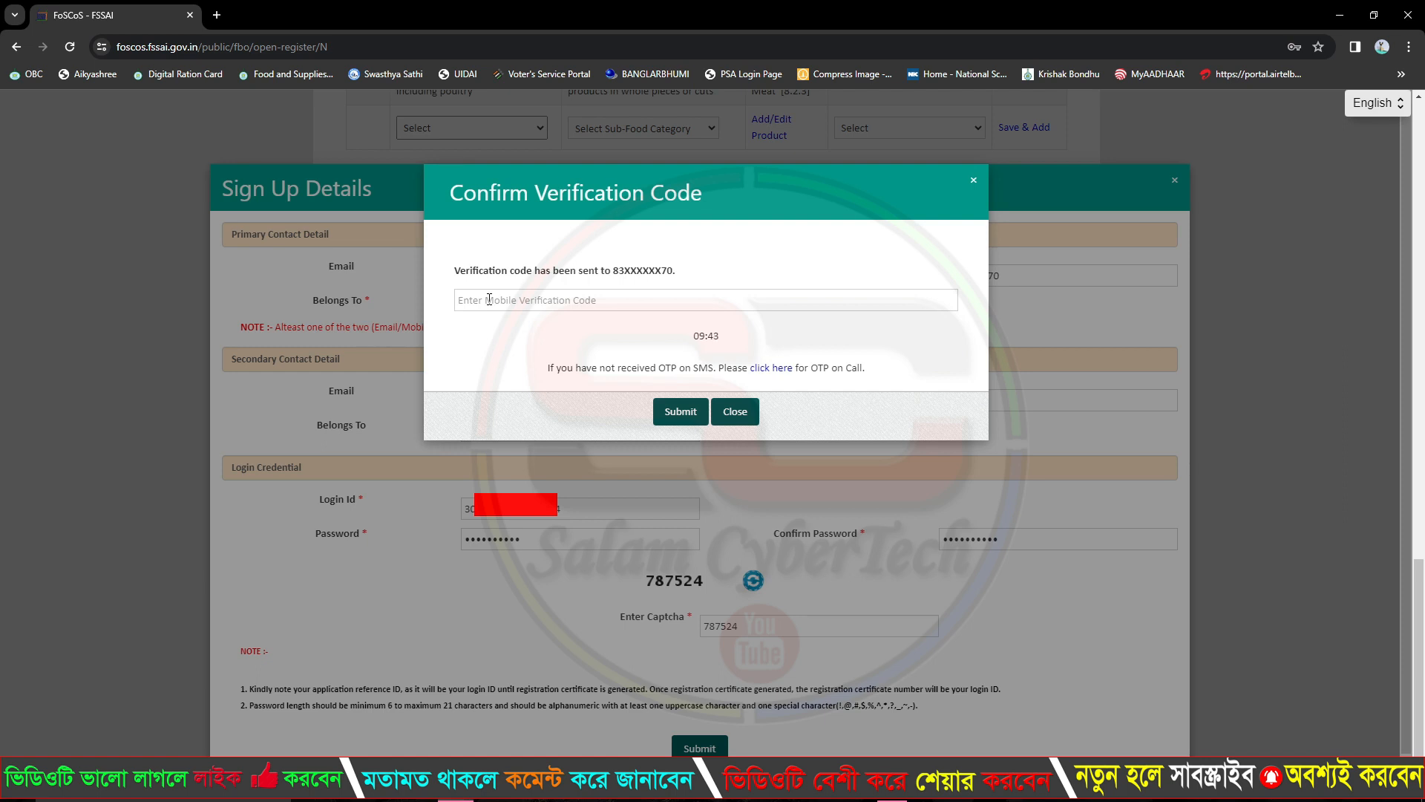
# Step: Submit the mobile verification code and acknowledge the sign-up success message
pyautogui.click(489, 299)
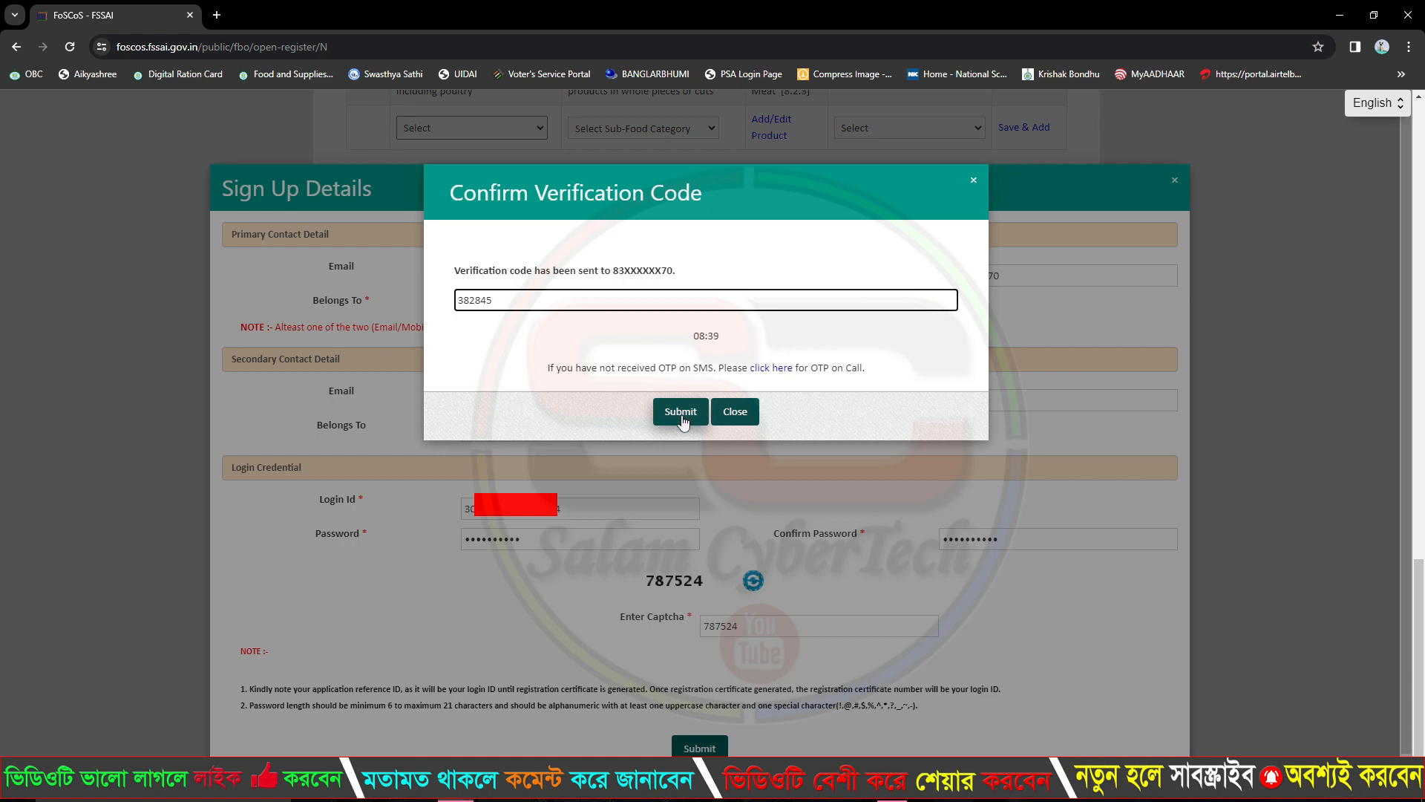
pyautogui.click(682, 416)
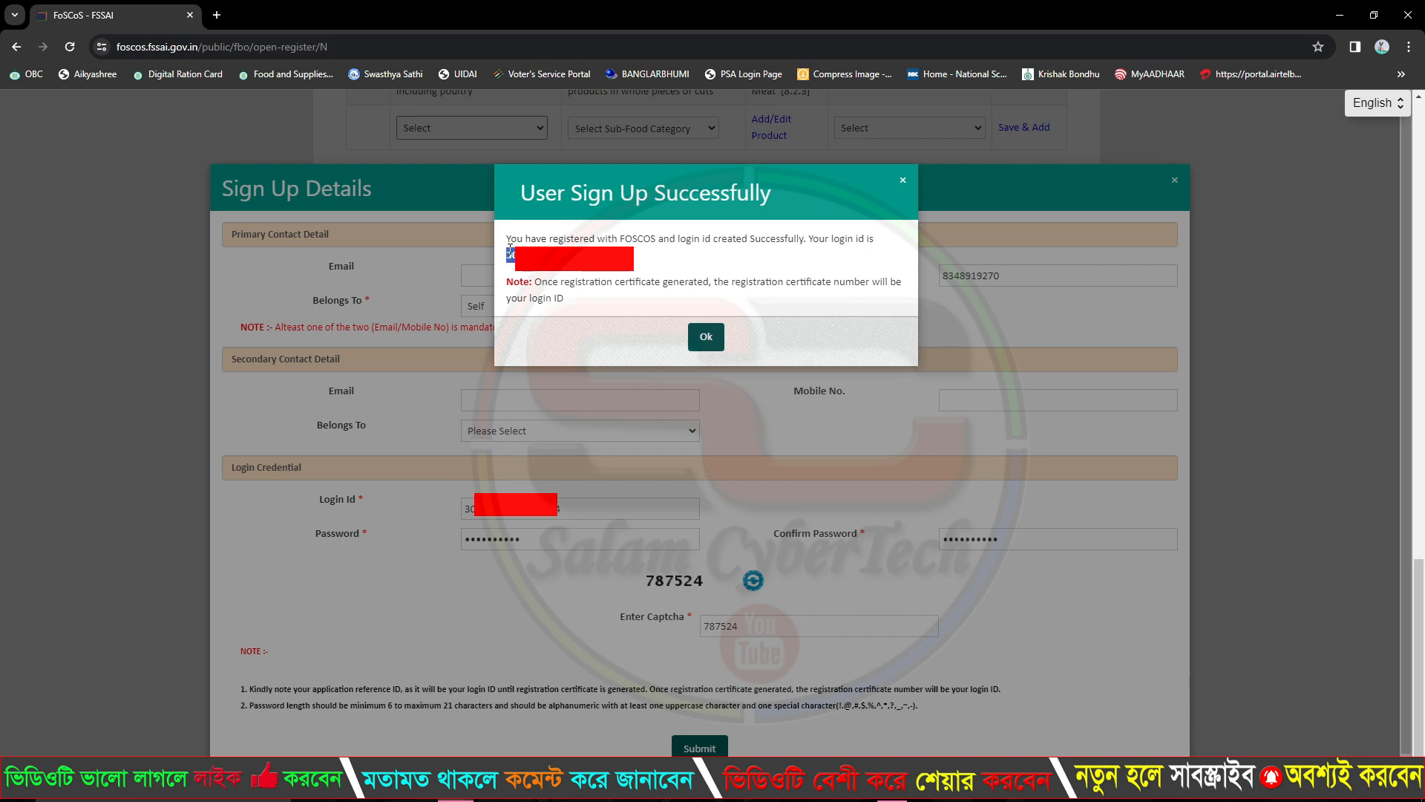
pyautogui.click(706, 336)
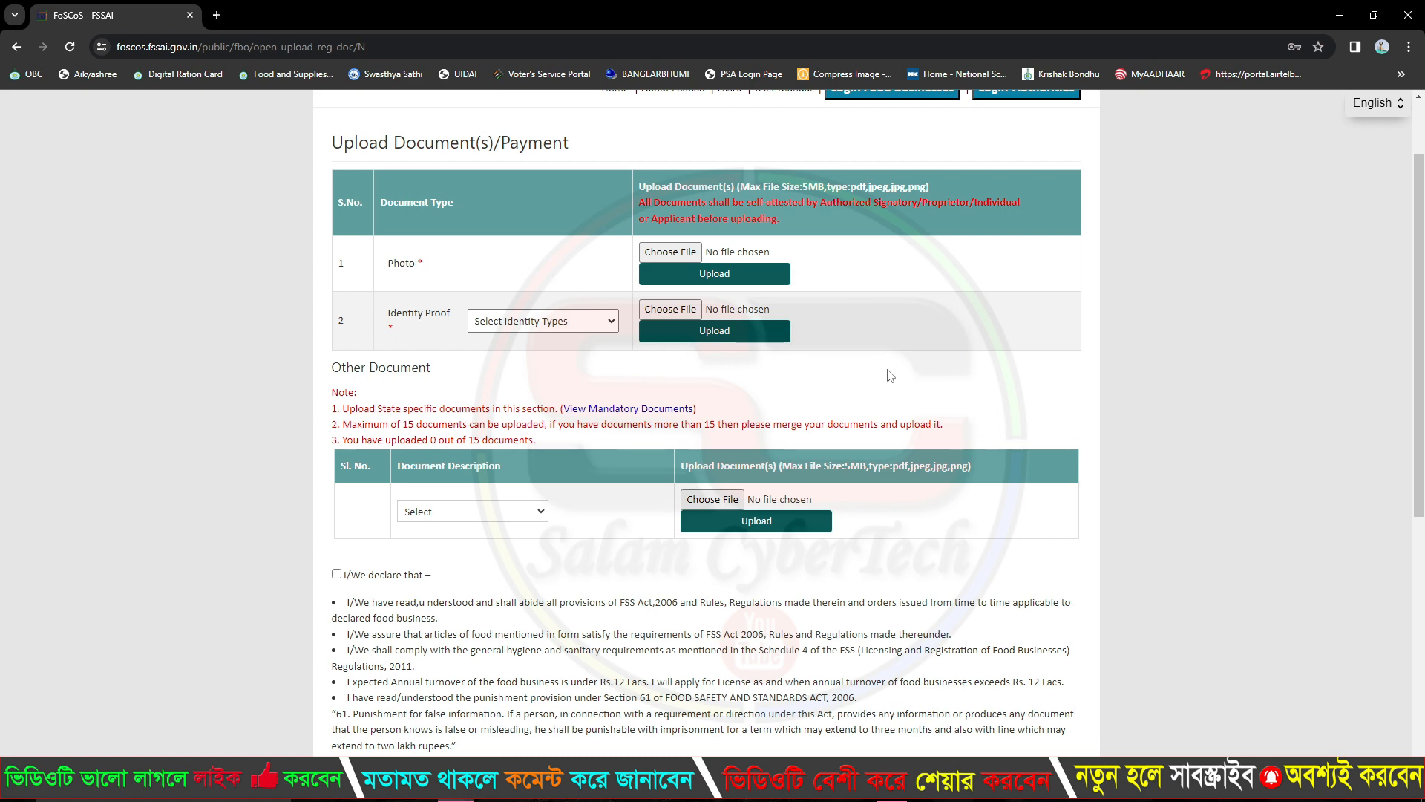
# Step: Pick Aadhar Card for Identity Proof and NOC by Municipality/Panchayat for the other document
pyautogui.scroll(1, 857, 283)
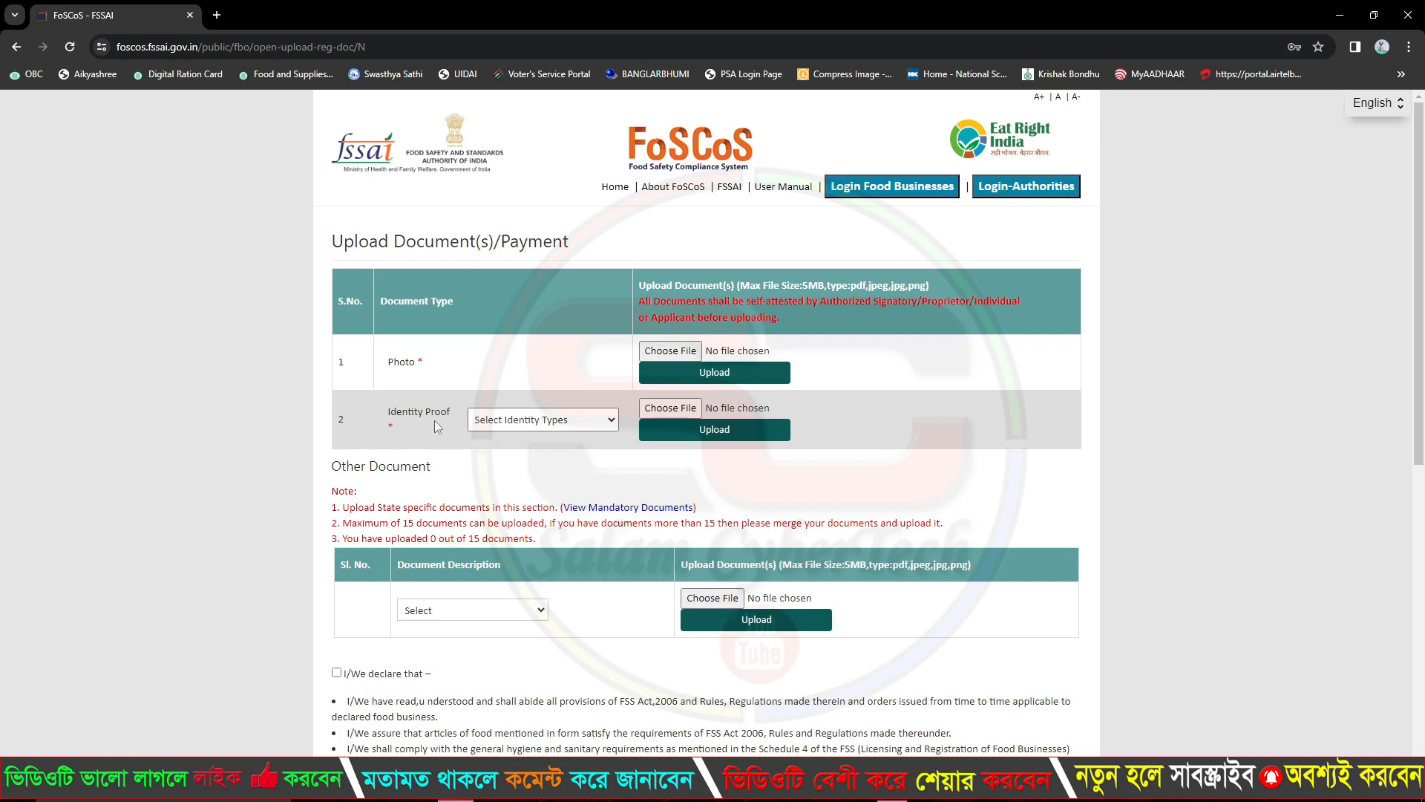
pyautogui.click(516, 427)
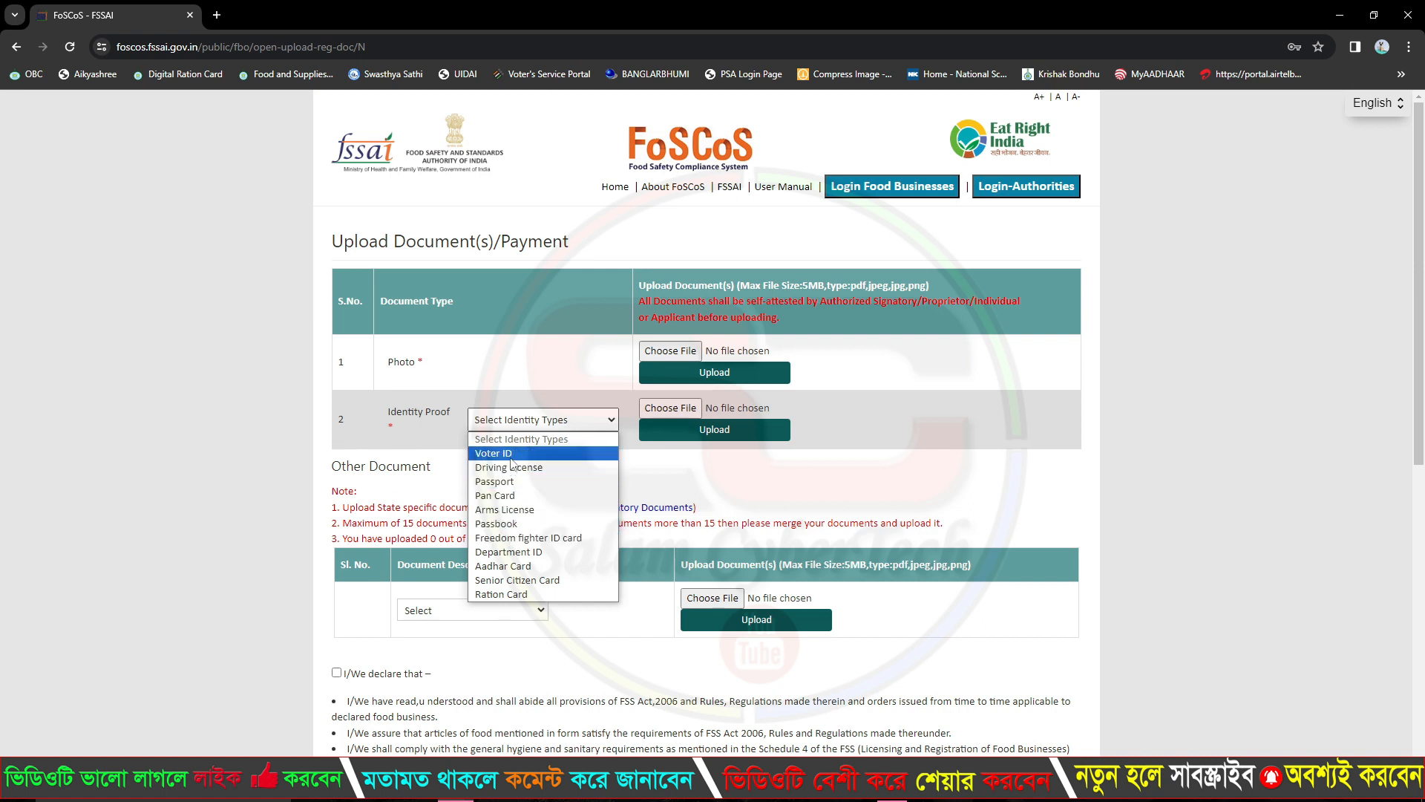
pyautogui.click(504, 567)
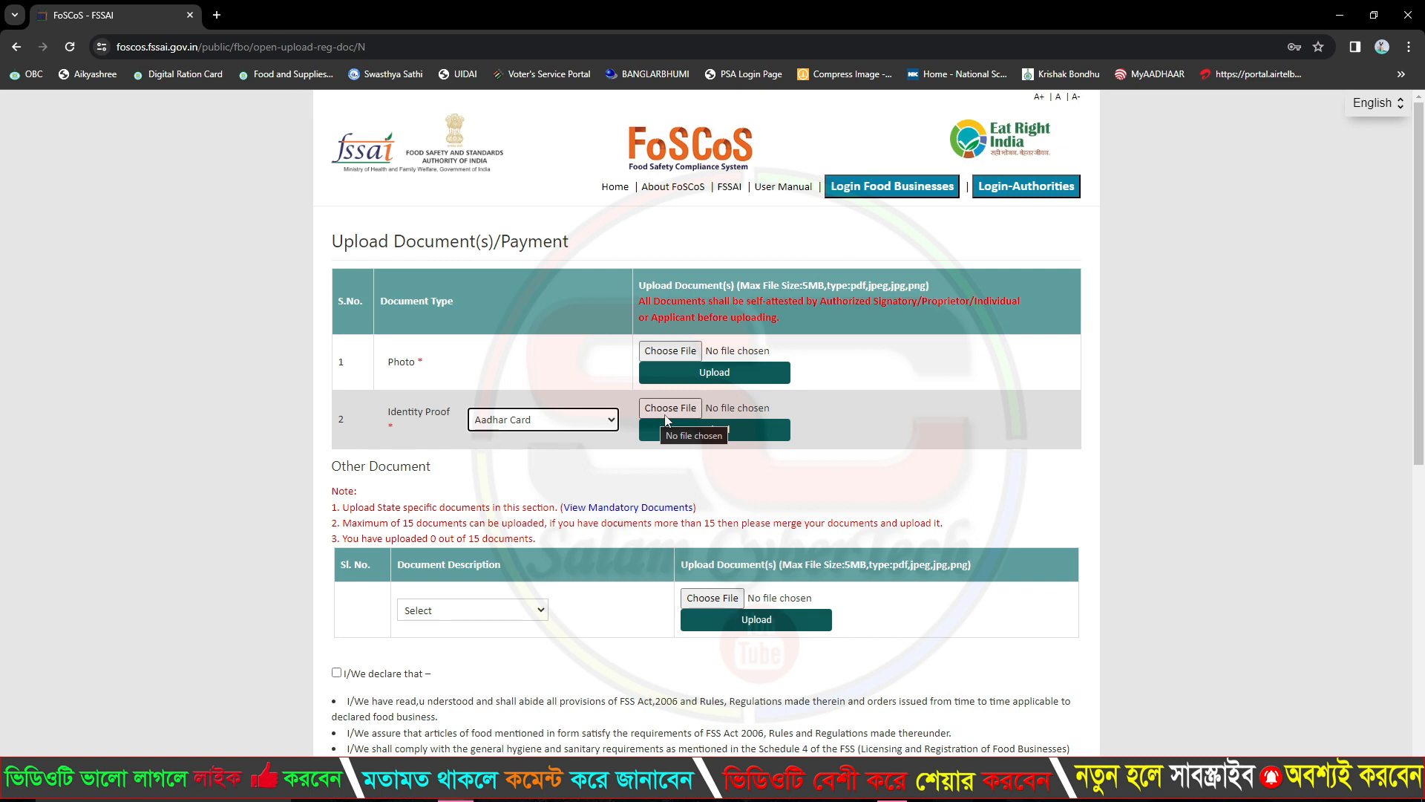
pyautogui.scroll(-1, 445, 528)
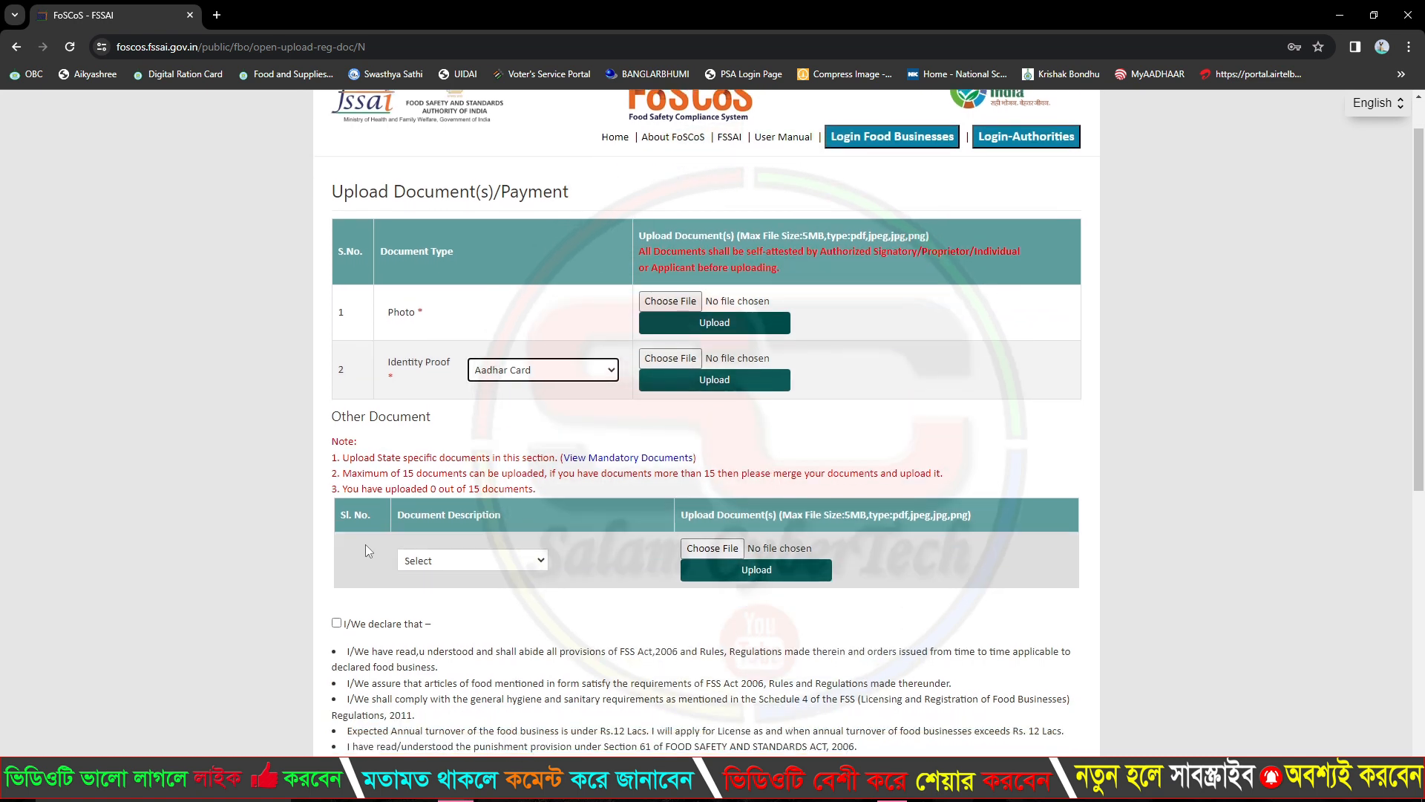
pyautogui.click(460, 566)
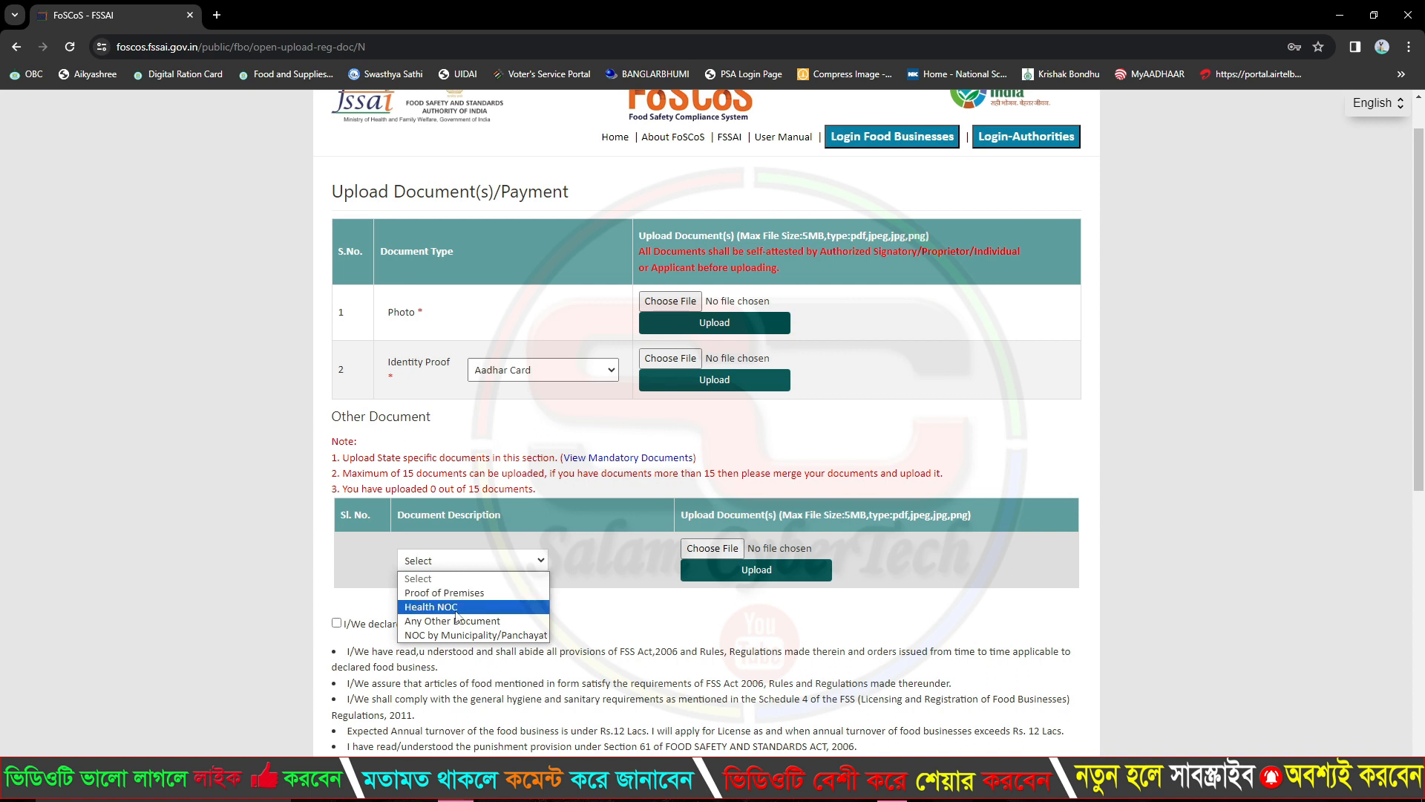
pyautogui.click(529, 637)
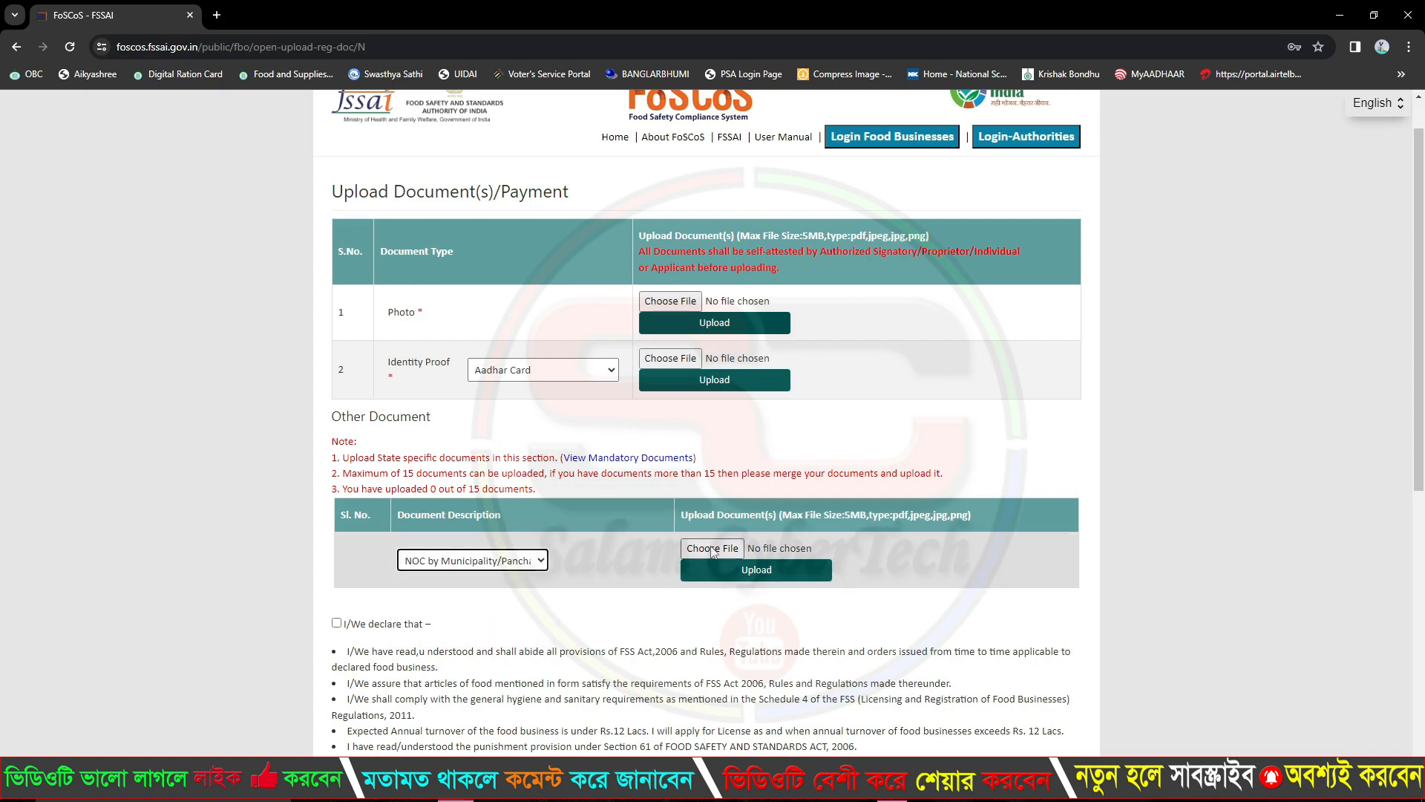
pyautogui.scroll(-2, 709, 552)
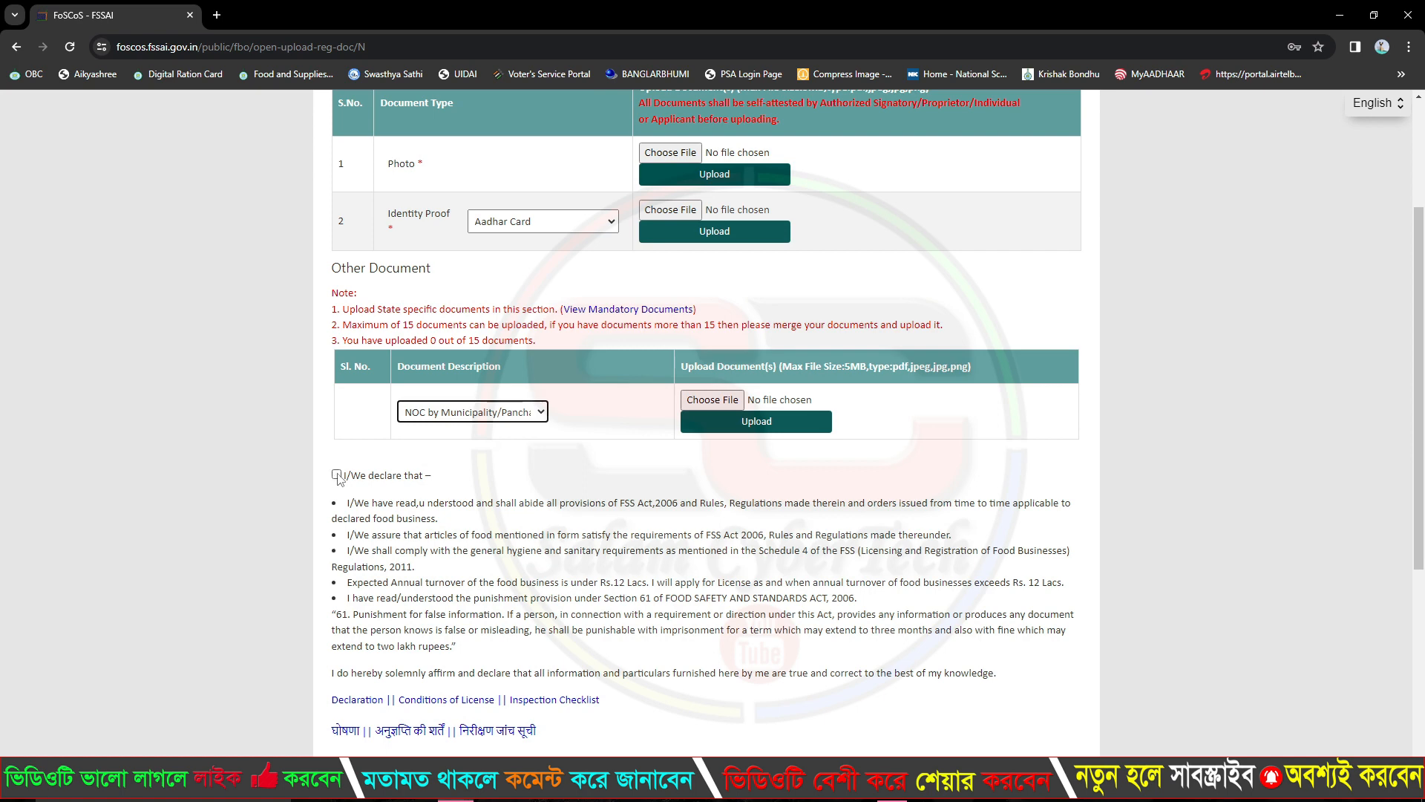
# Step: Accept the declaration and pay the Rs. 100 fee via Online Payment through RazorPay
pyautogui.click(337, 475)
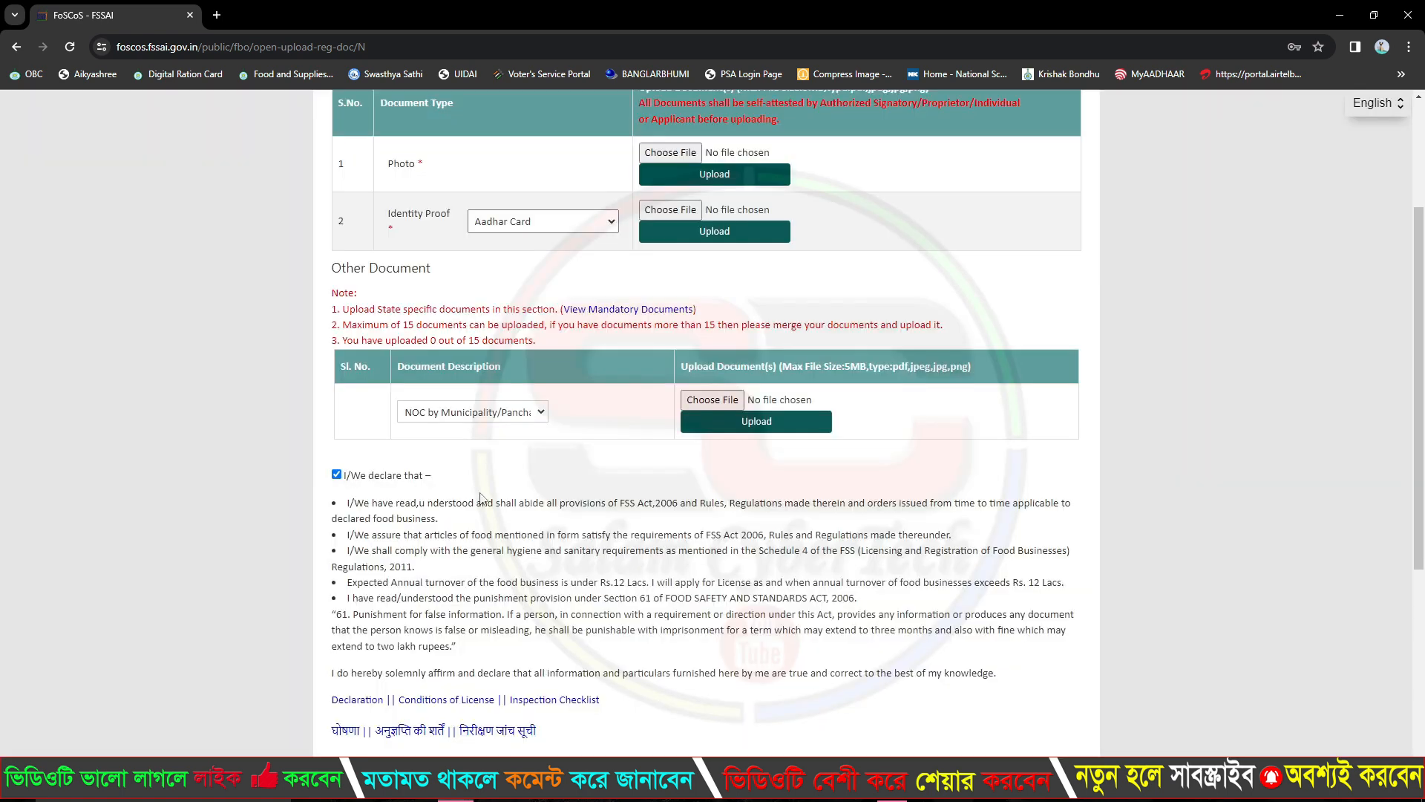
pyautogui.scroll(-5, 481, 499)
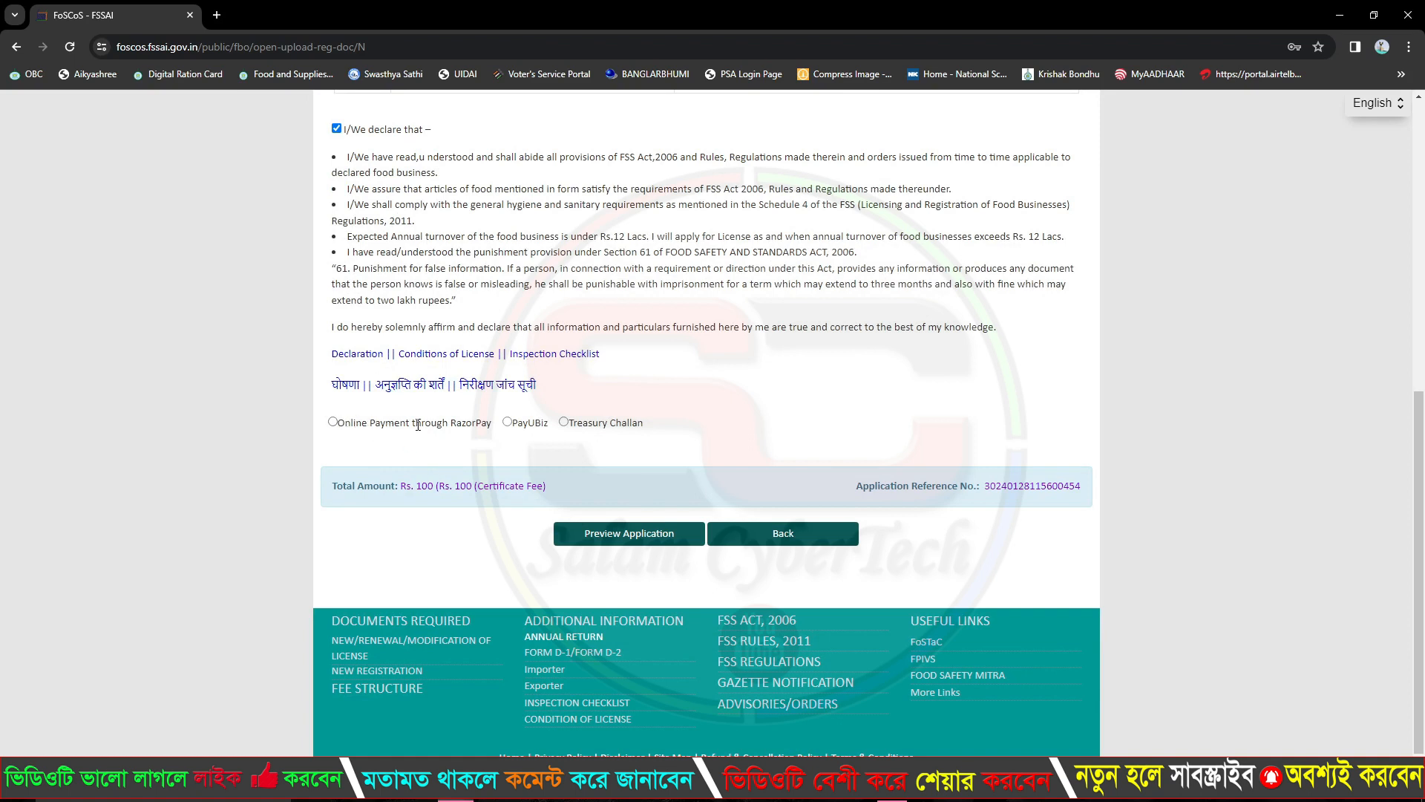
pyautogui.click(332, 423)
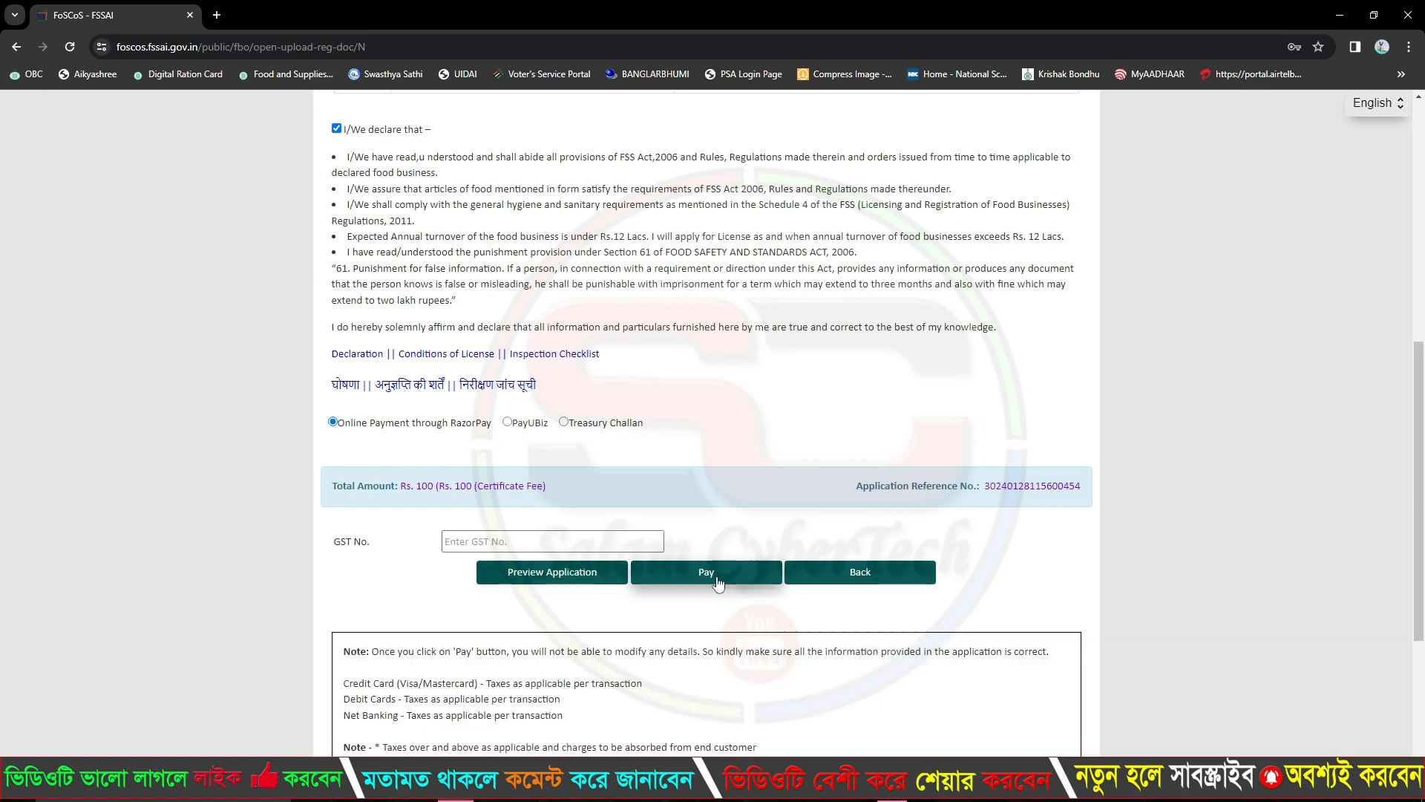
pyautogui.click(703, 571)
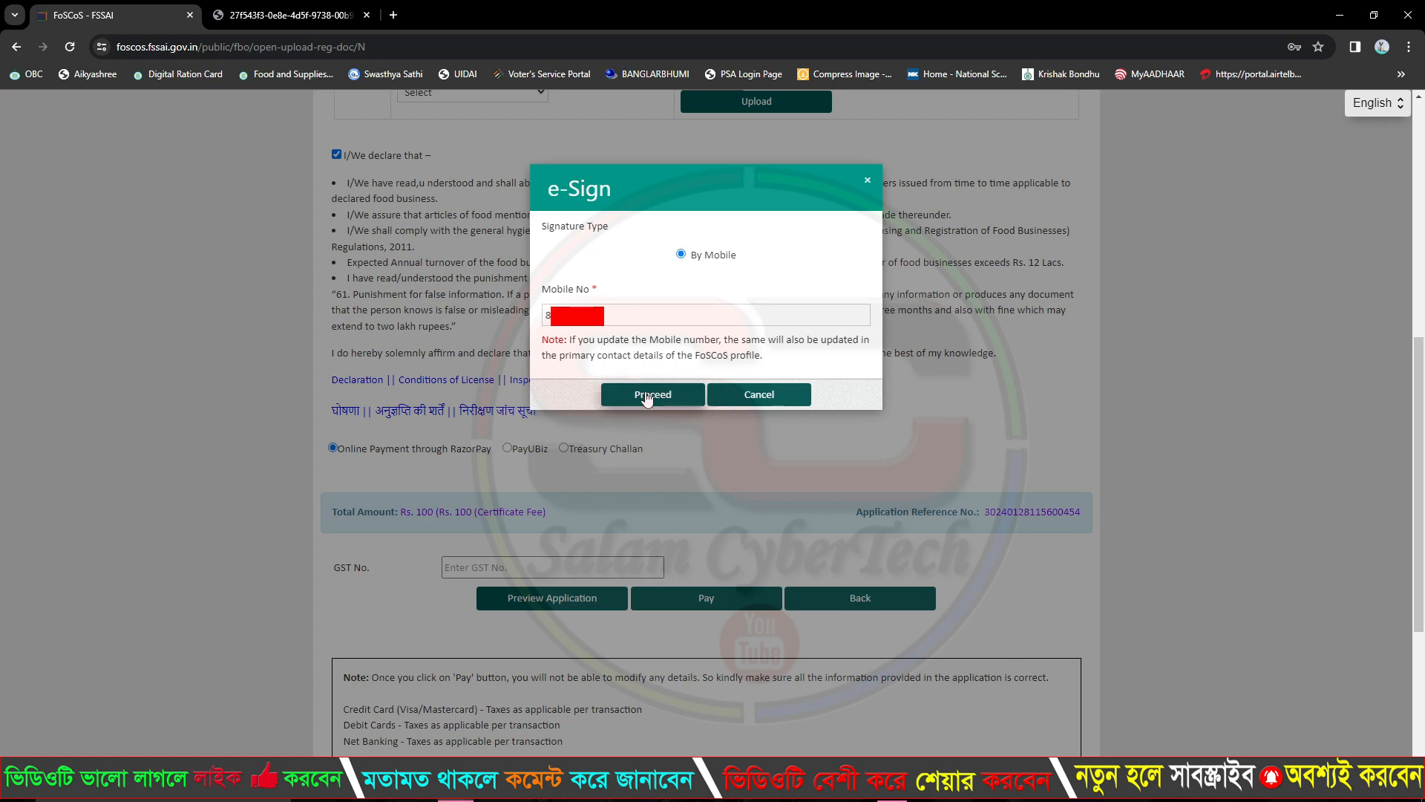
# Step: Send the e-Sign OTP to the mobile, enter the received code and proceed to payment
pyautogui.click(648, 396)
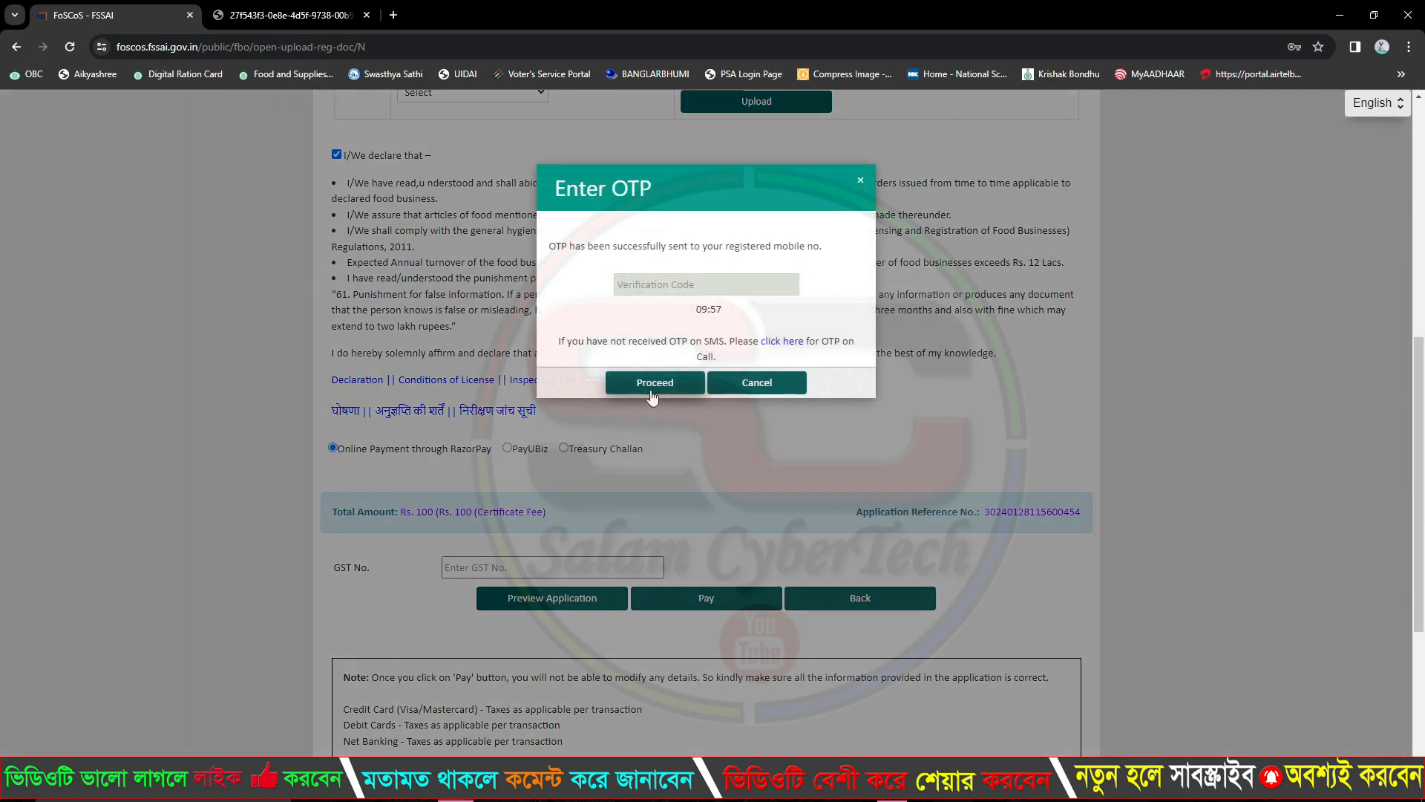
pyautogui.click(660, 285)
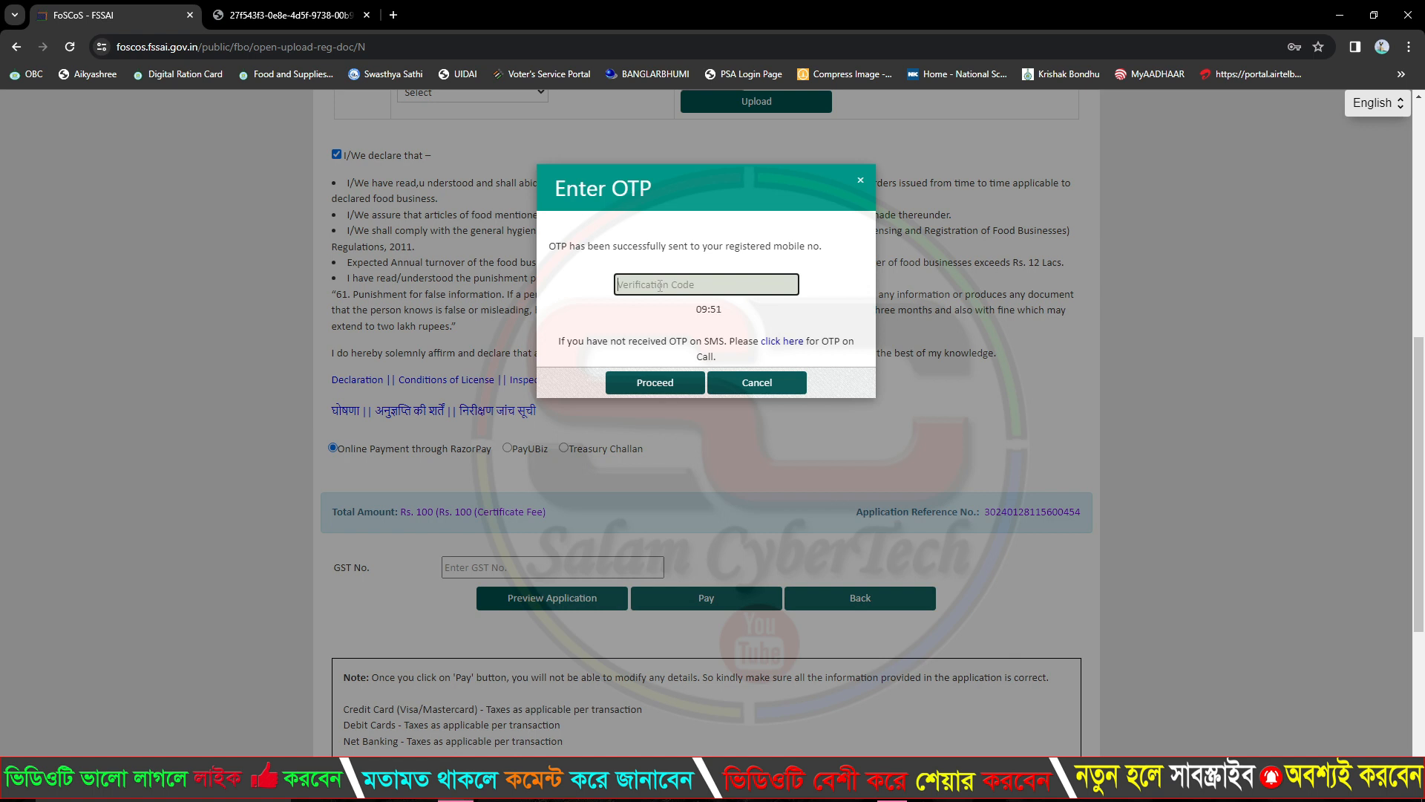
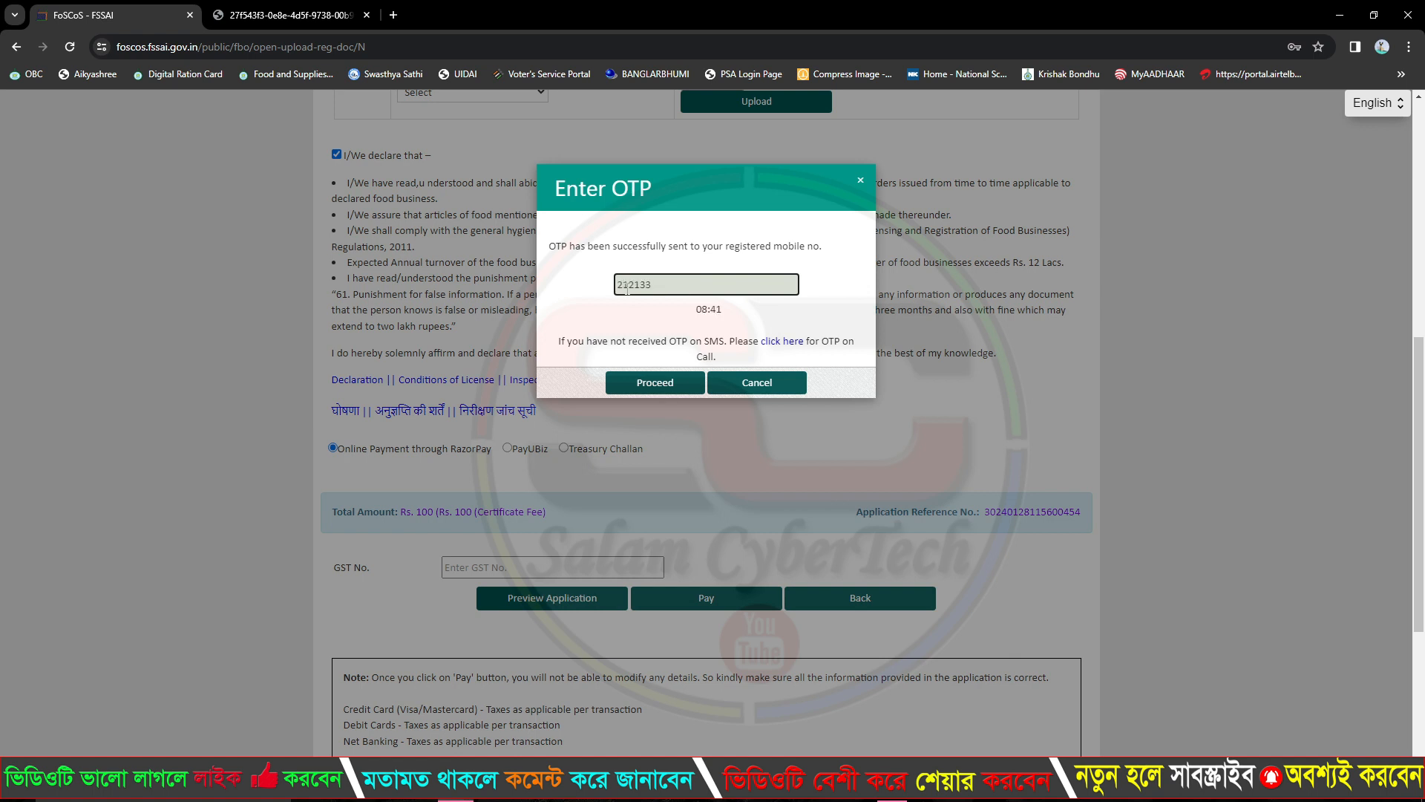
pyautogui.click(654, 382)
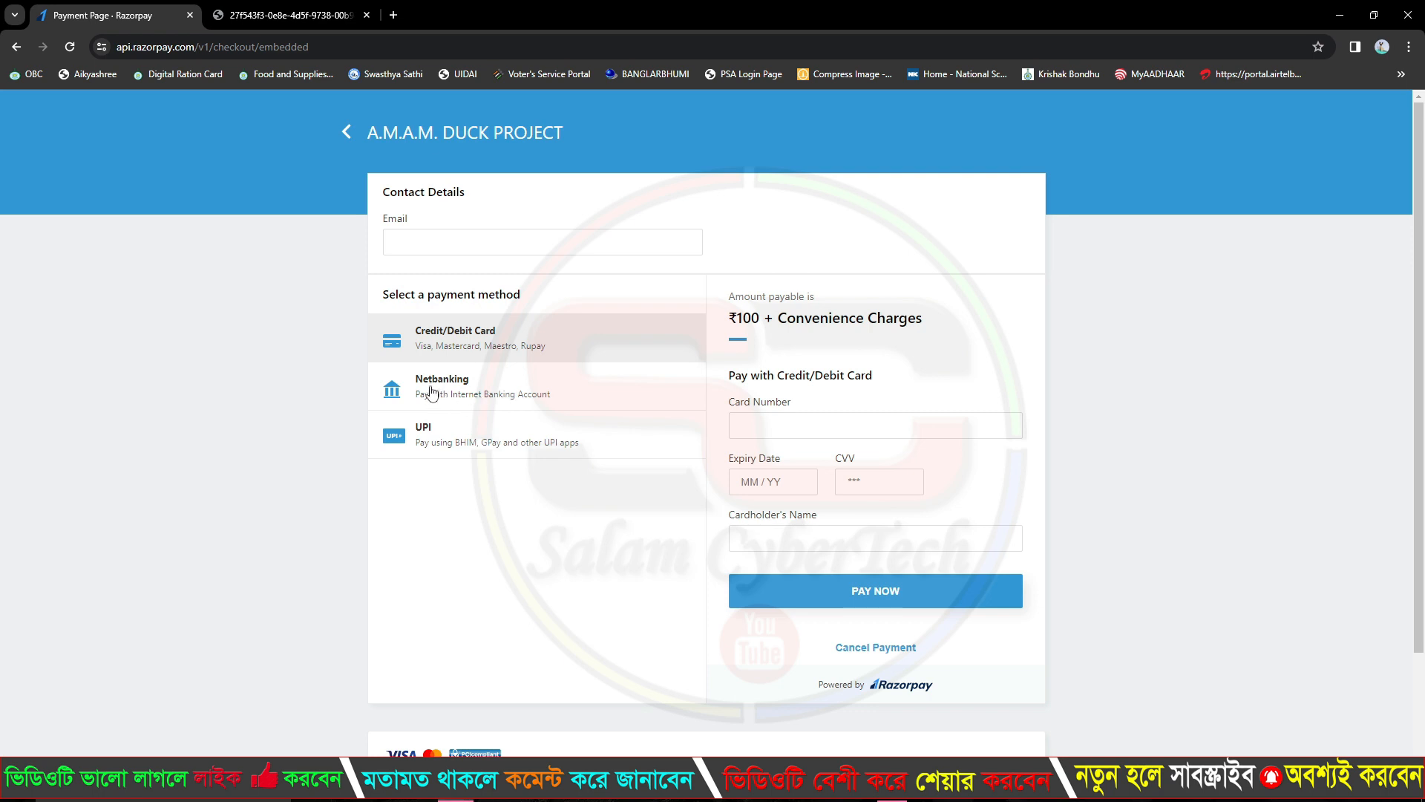
# Step: Pay the ₹100 total by UPI, filling in the contact e-mail and the UPI ID
pyautogui.click(470, 443)
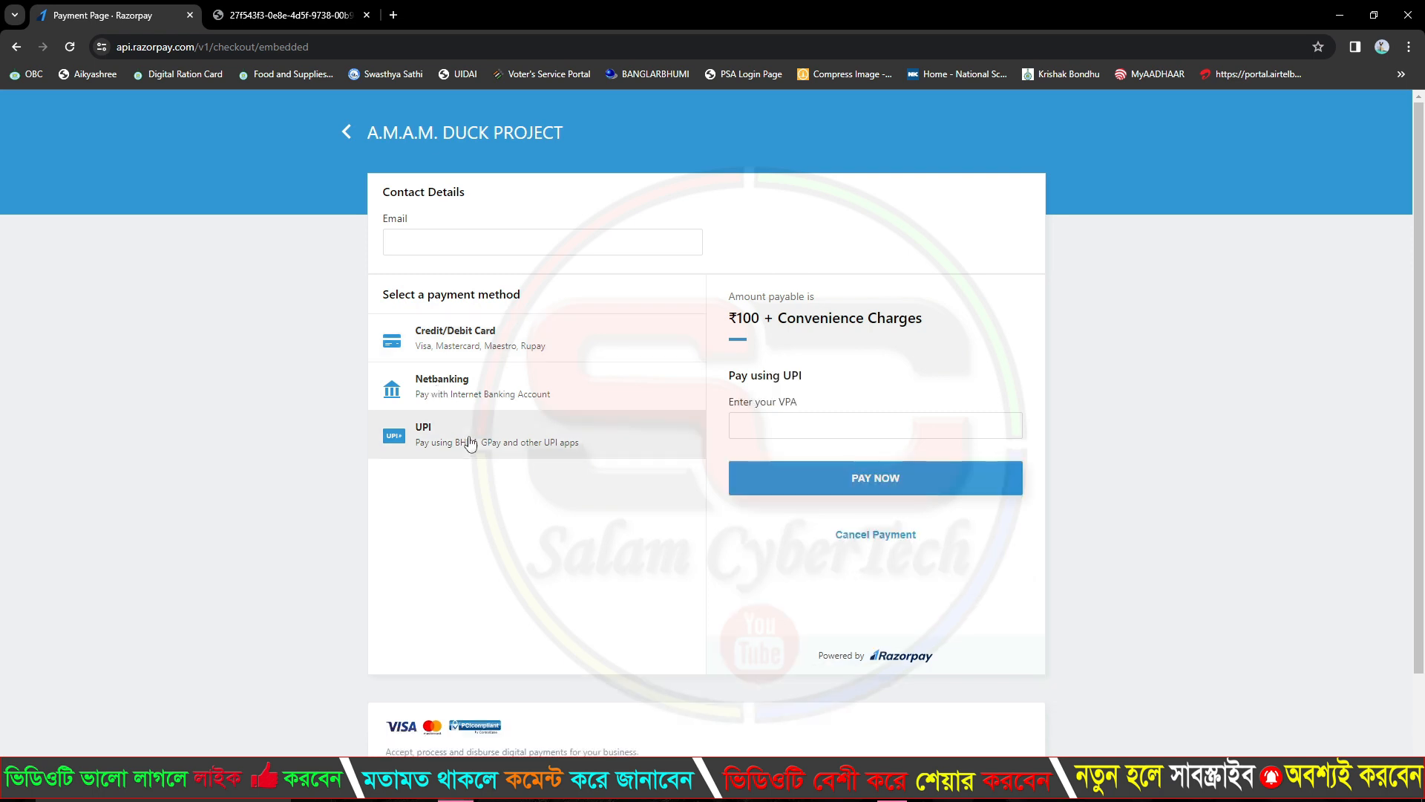
pyautogui.click(437, 235)
pyautogui.click(587, 194)
pyautogui.click(445, 236)
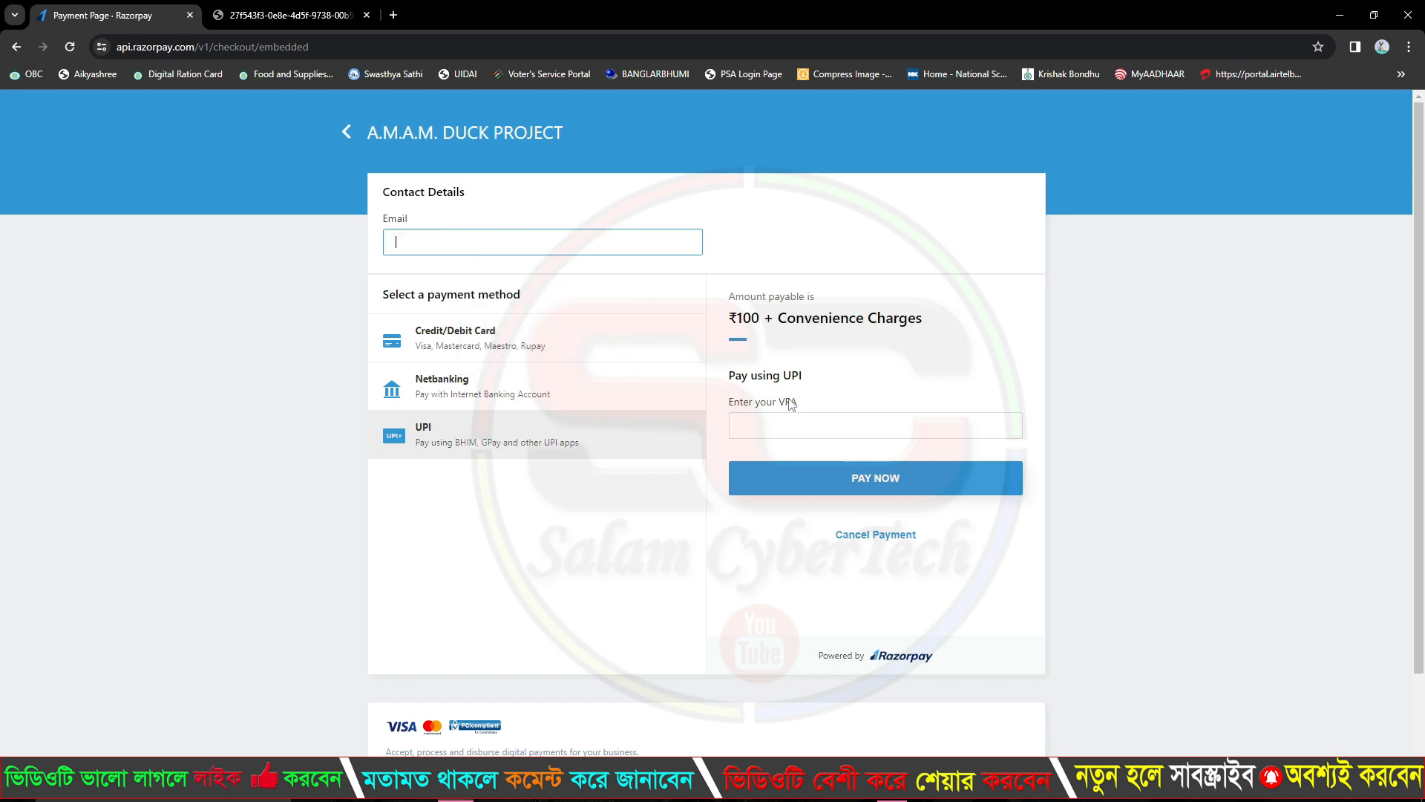
pyautogui.click(789, 425)
pyautogui.click(909, 380)
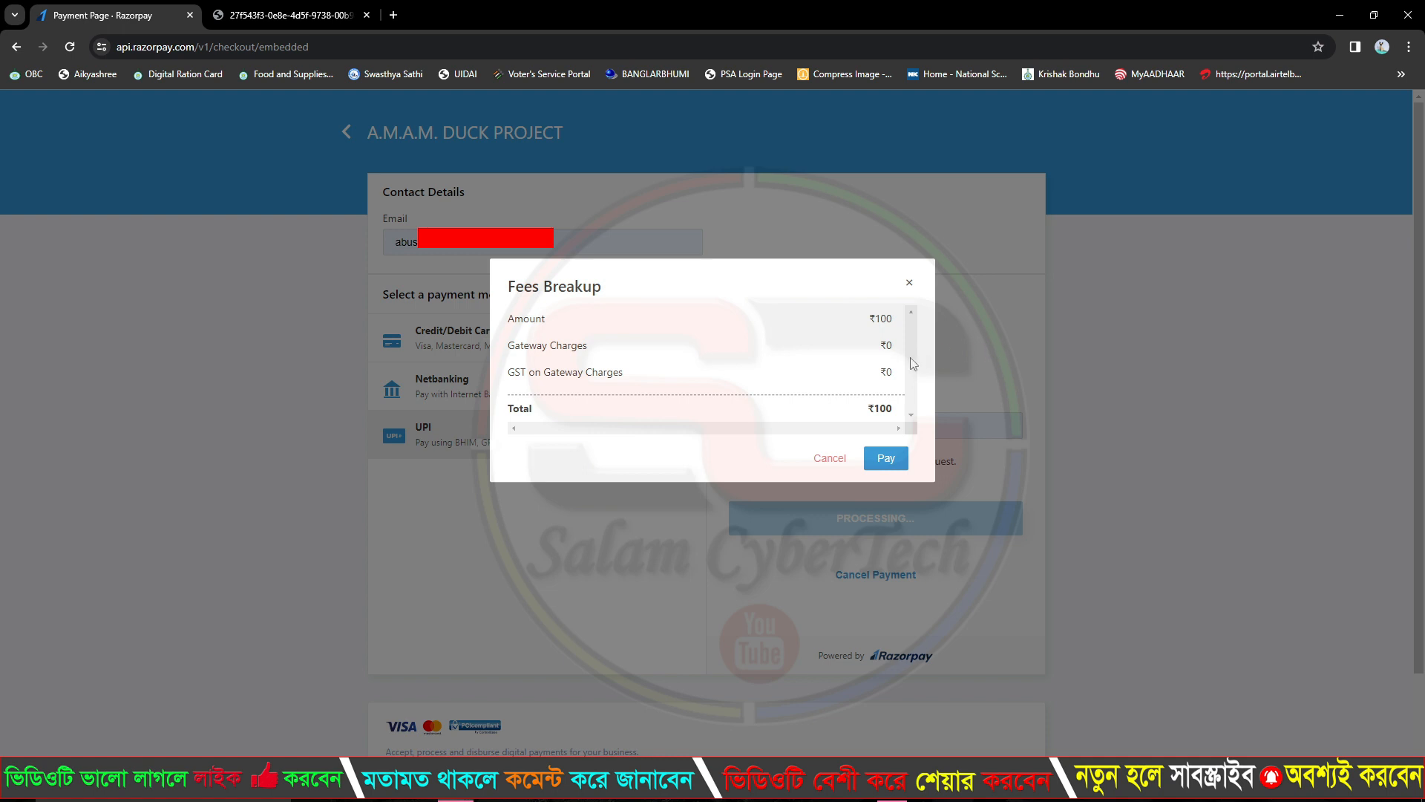
pyautogui.click(886, 460)
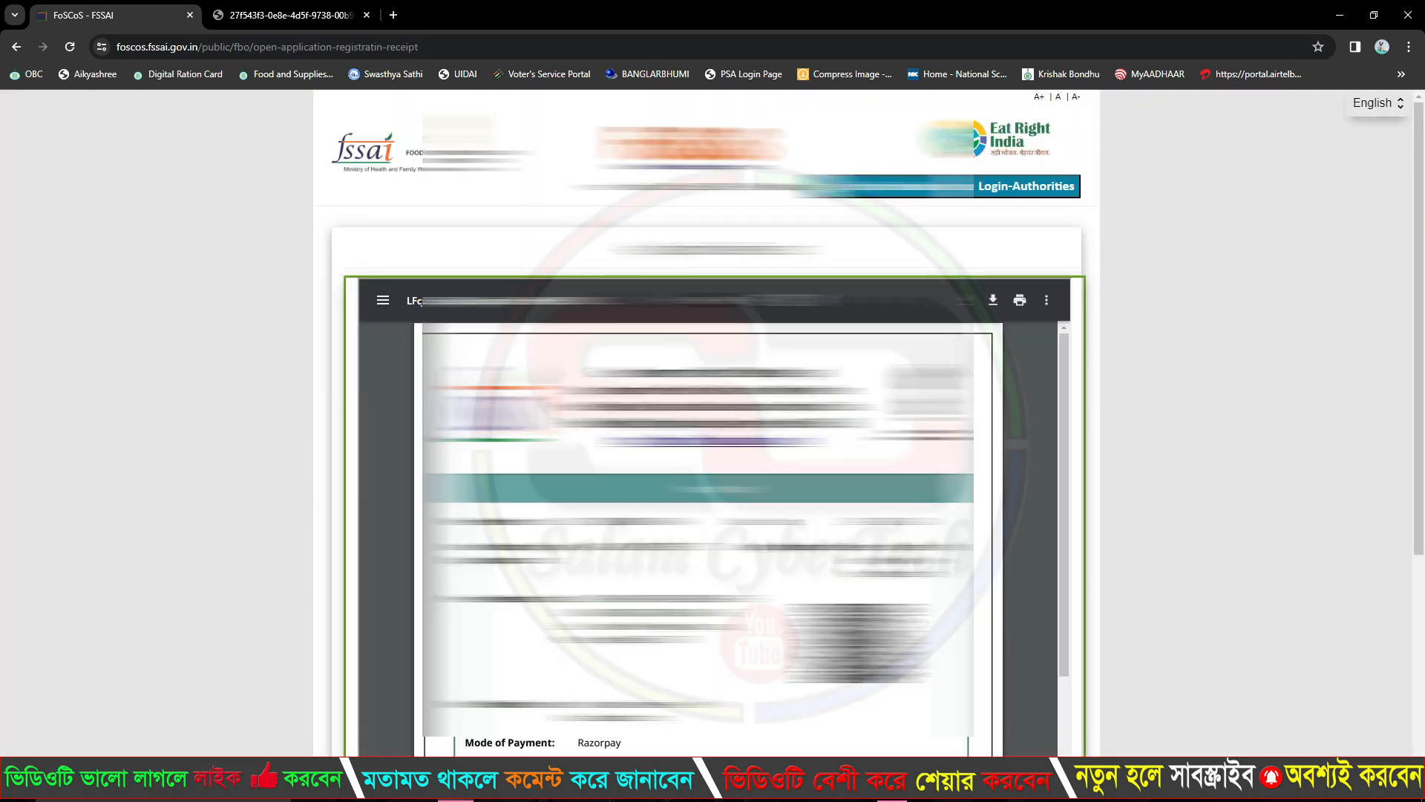
# Step: Download a PDF copy of the application receipt from the viewer
pyautogui.scroll(-5, 989, 433)
pyautogui.scroll(-4, 1145, 426)
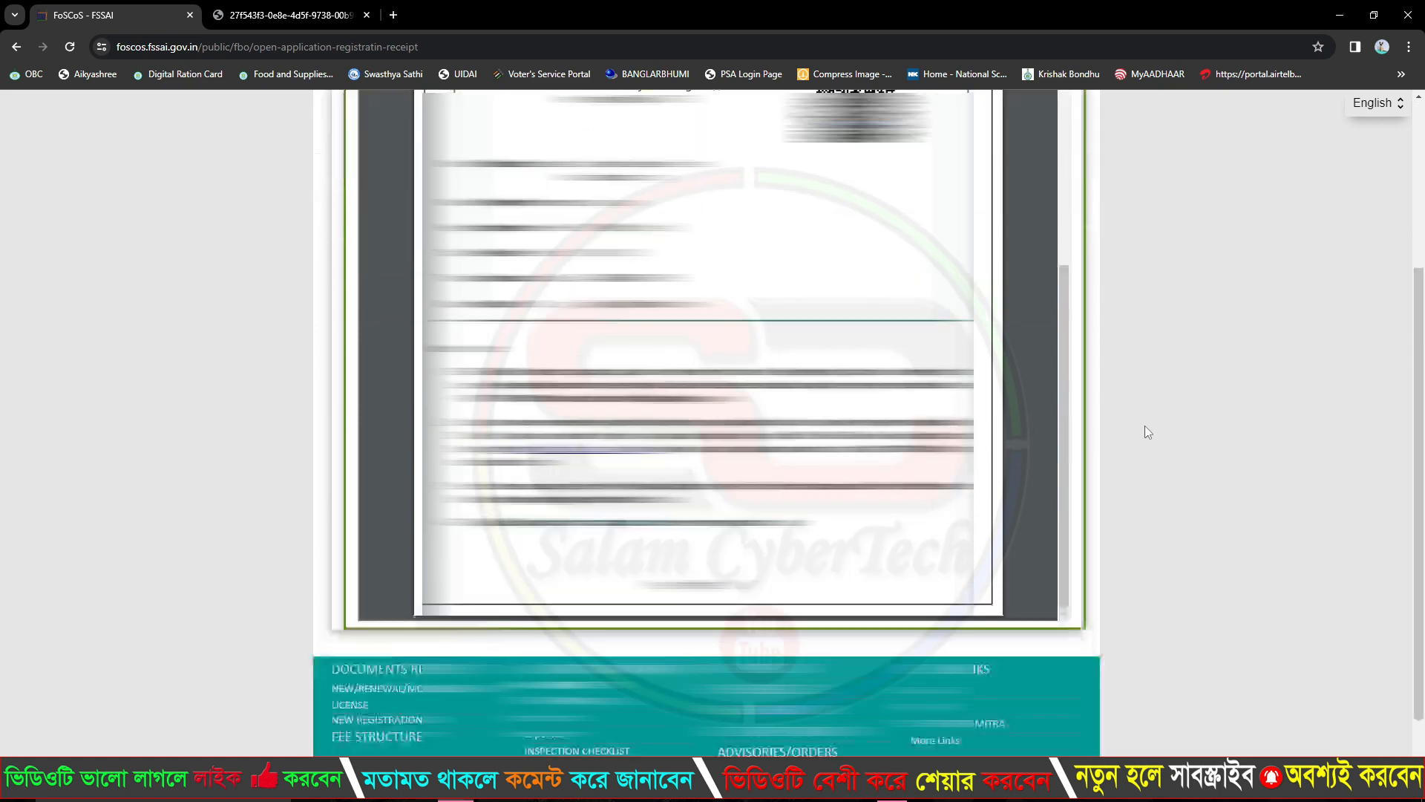
pyautogui.scroll(5, 1254, 426)
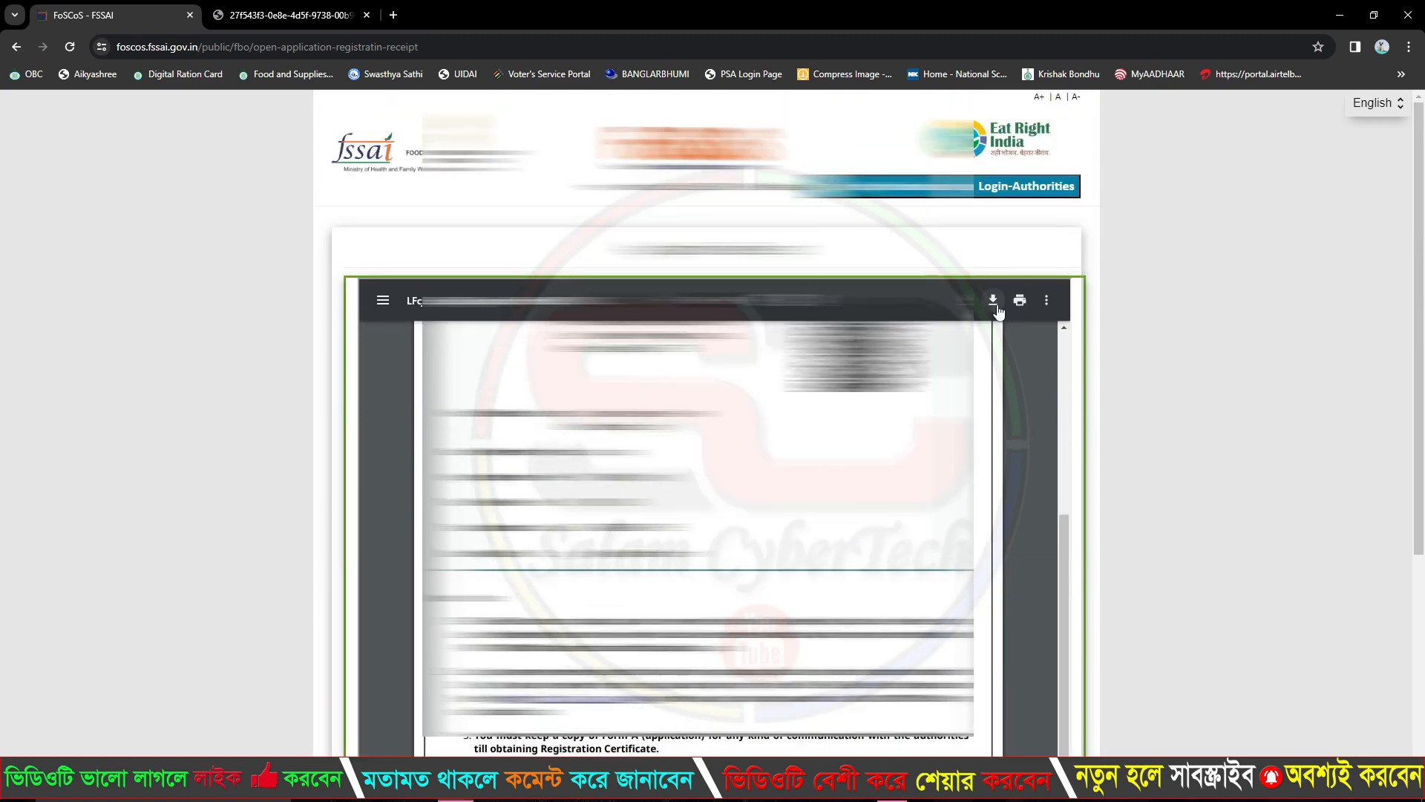
pyautogui.click(997, 305)
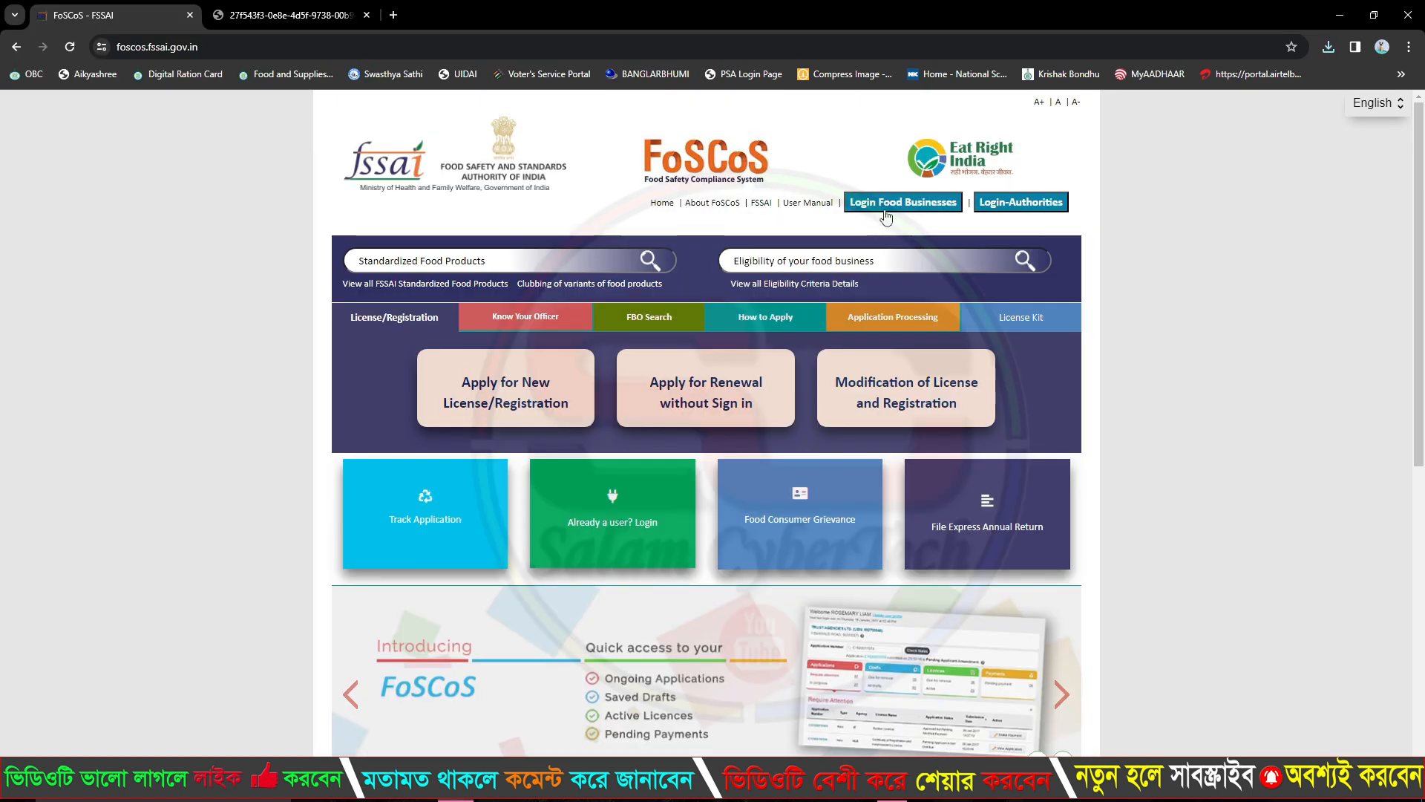
# Step: Log in as a food business using the application number, account password and captcha
pyautogui.click(889, 209)
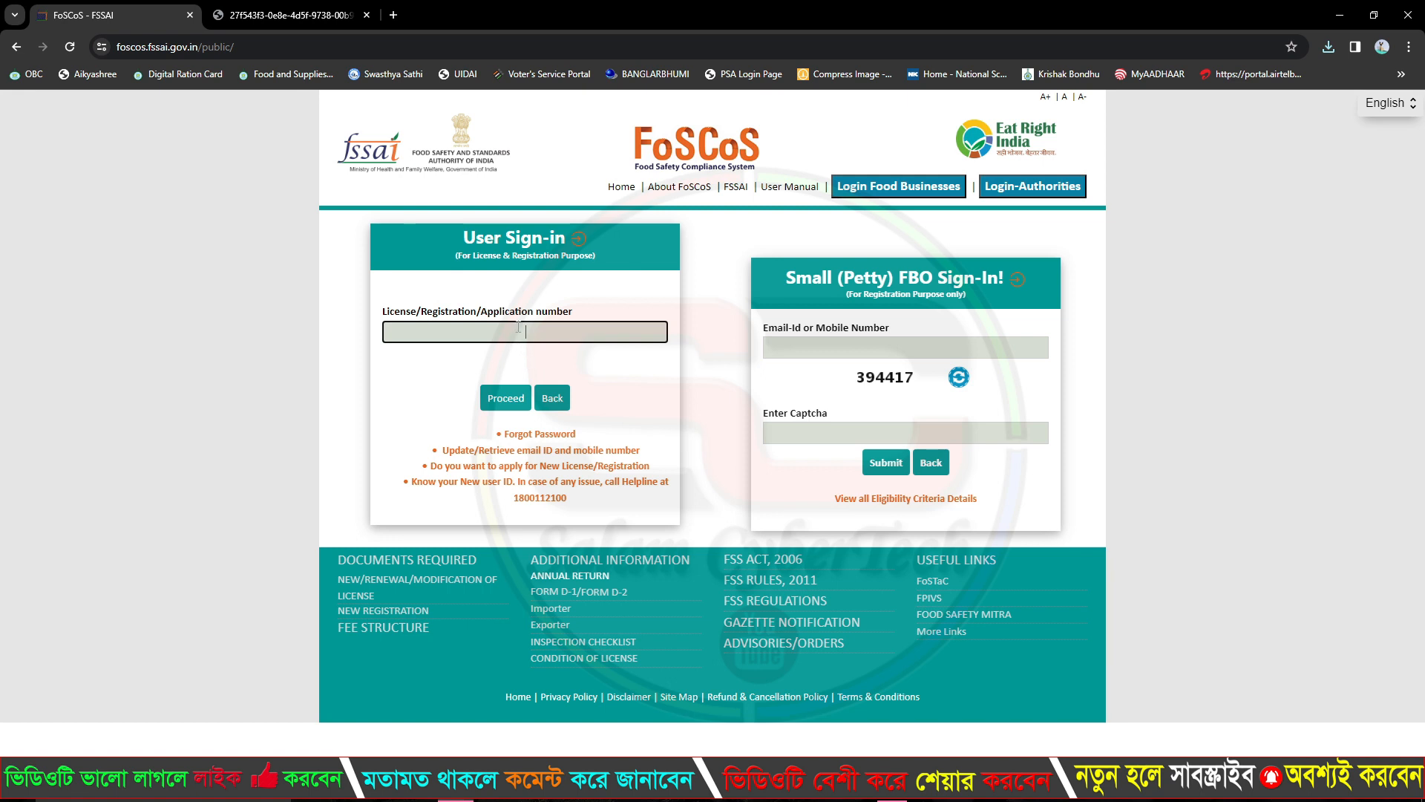
pyautogui.rightClick(532, 336)
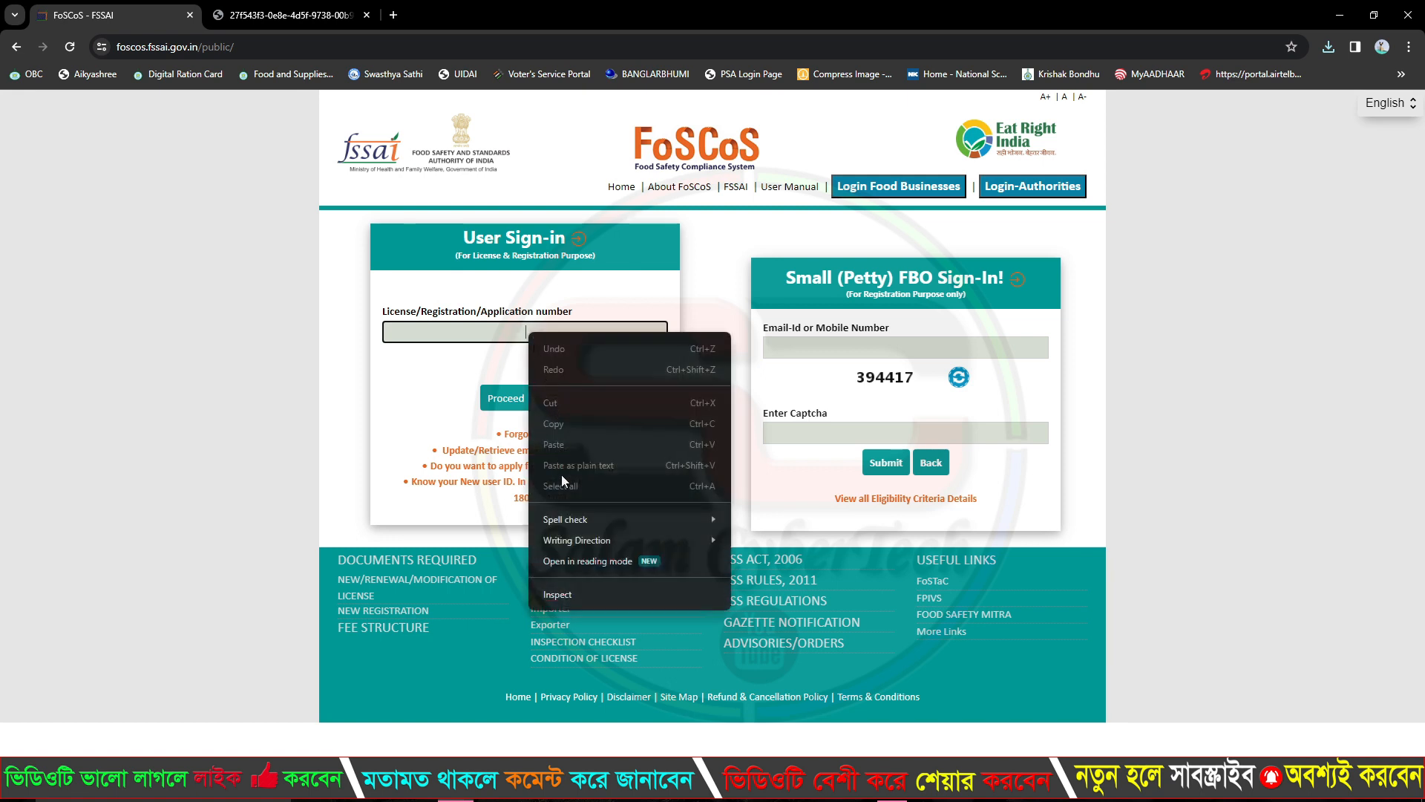
pyautogui.click(506, 331)
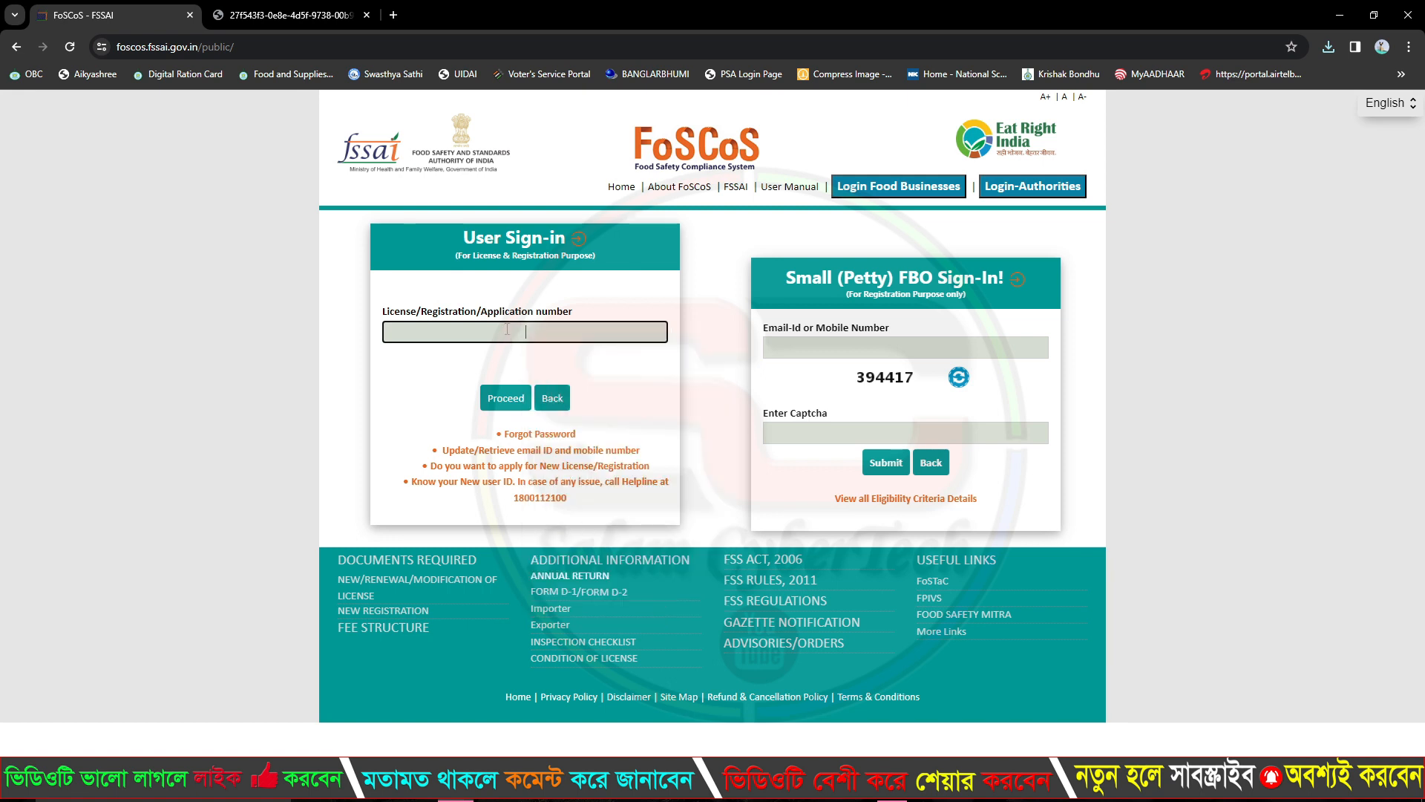
pyautogui.click(512, 402)
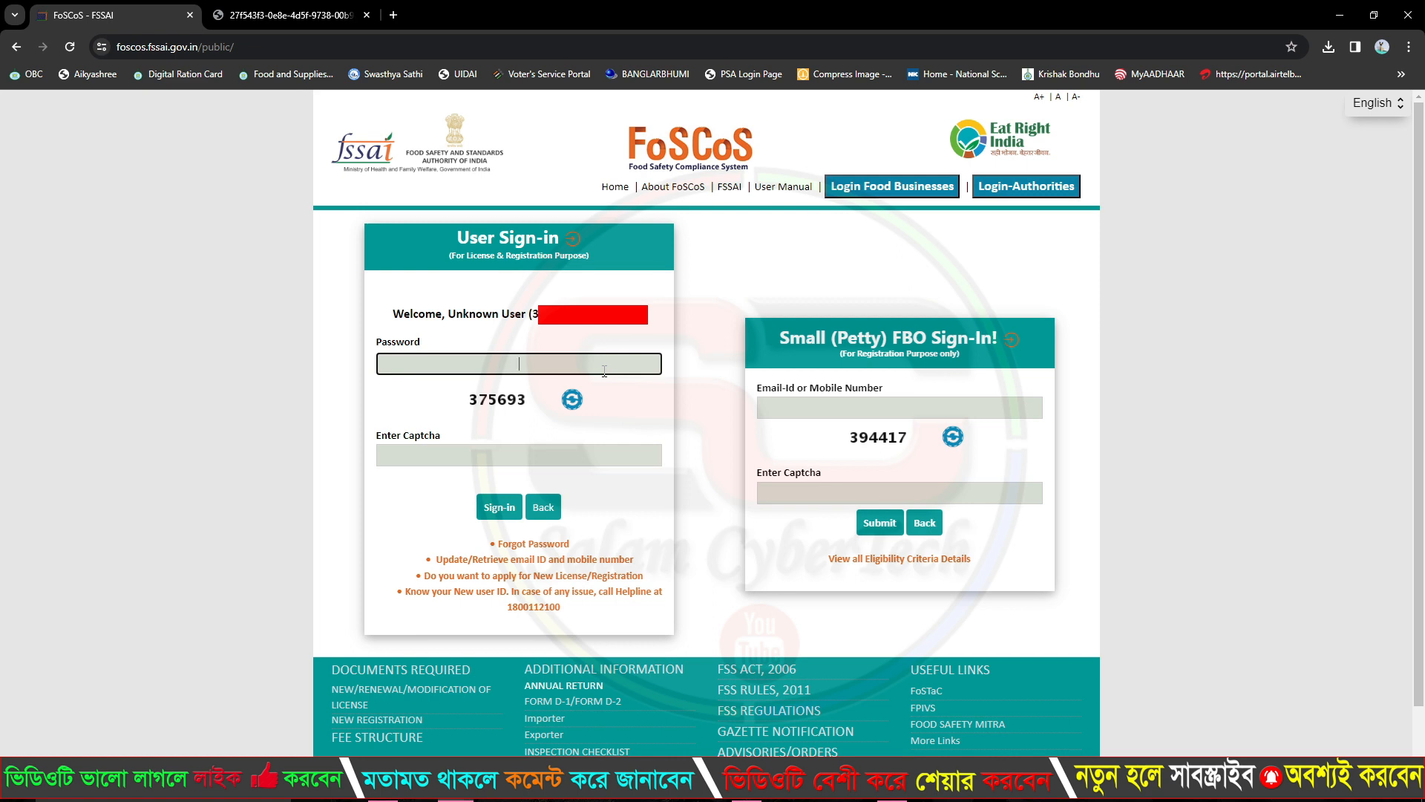
pyautogui.hotkey('ctrl', 'v')
pyautogui.click(483, 452)
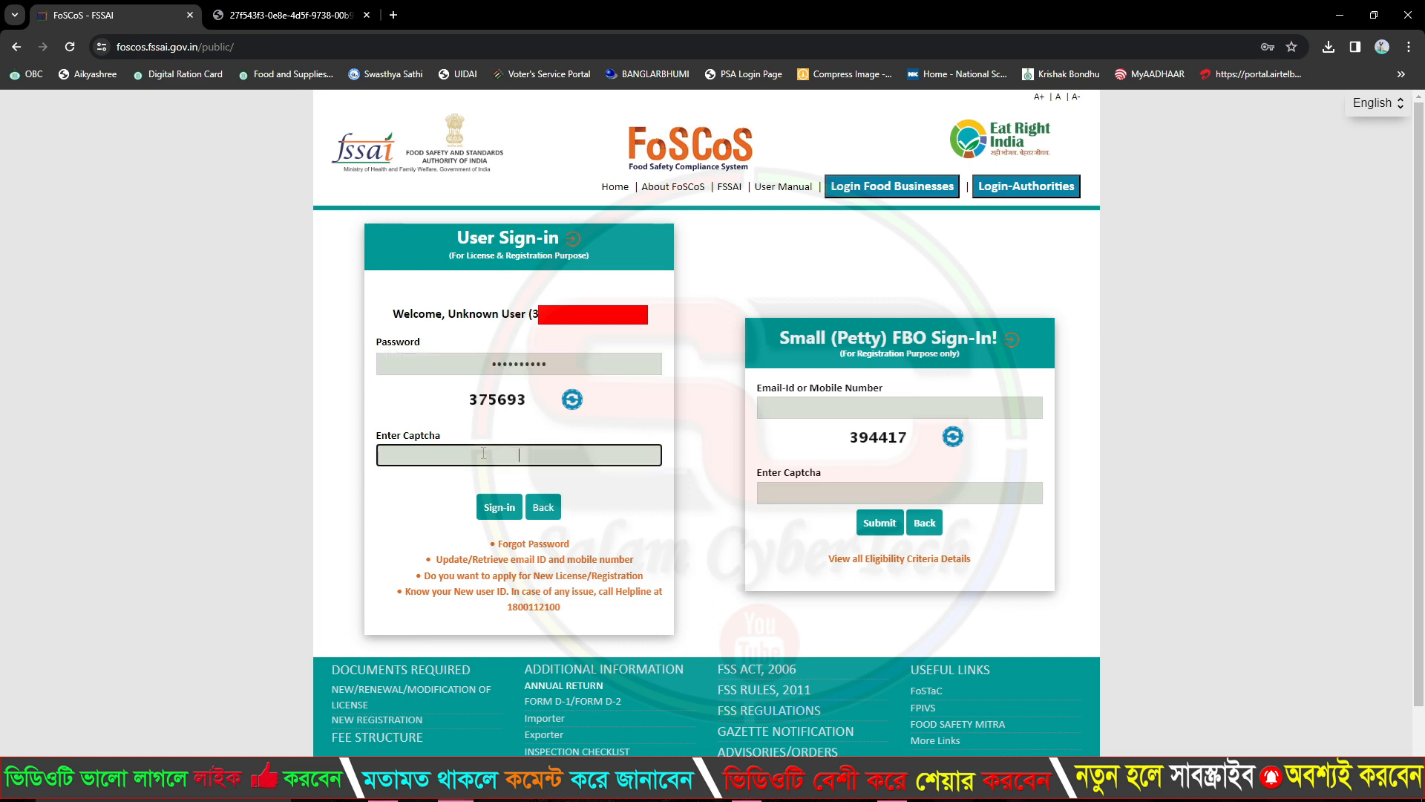
pyautogui.click(502, 511)
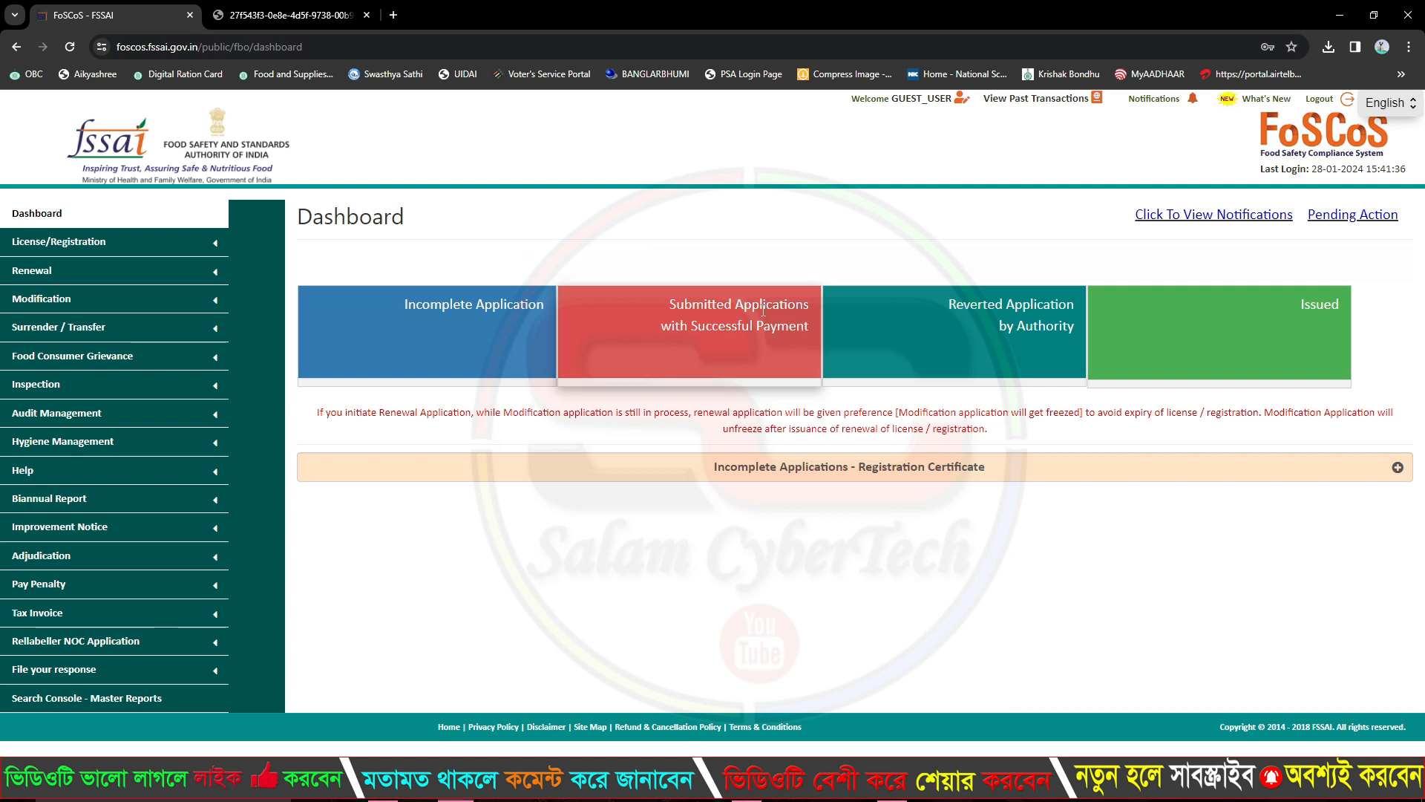
# Step: Open the paid submitted applications, review the application's status history, then view Incomplete Applications
pyautogui.click(751, 325)
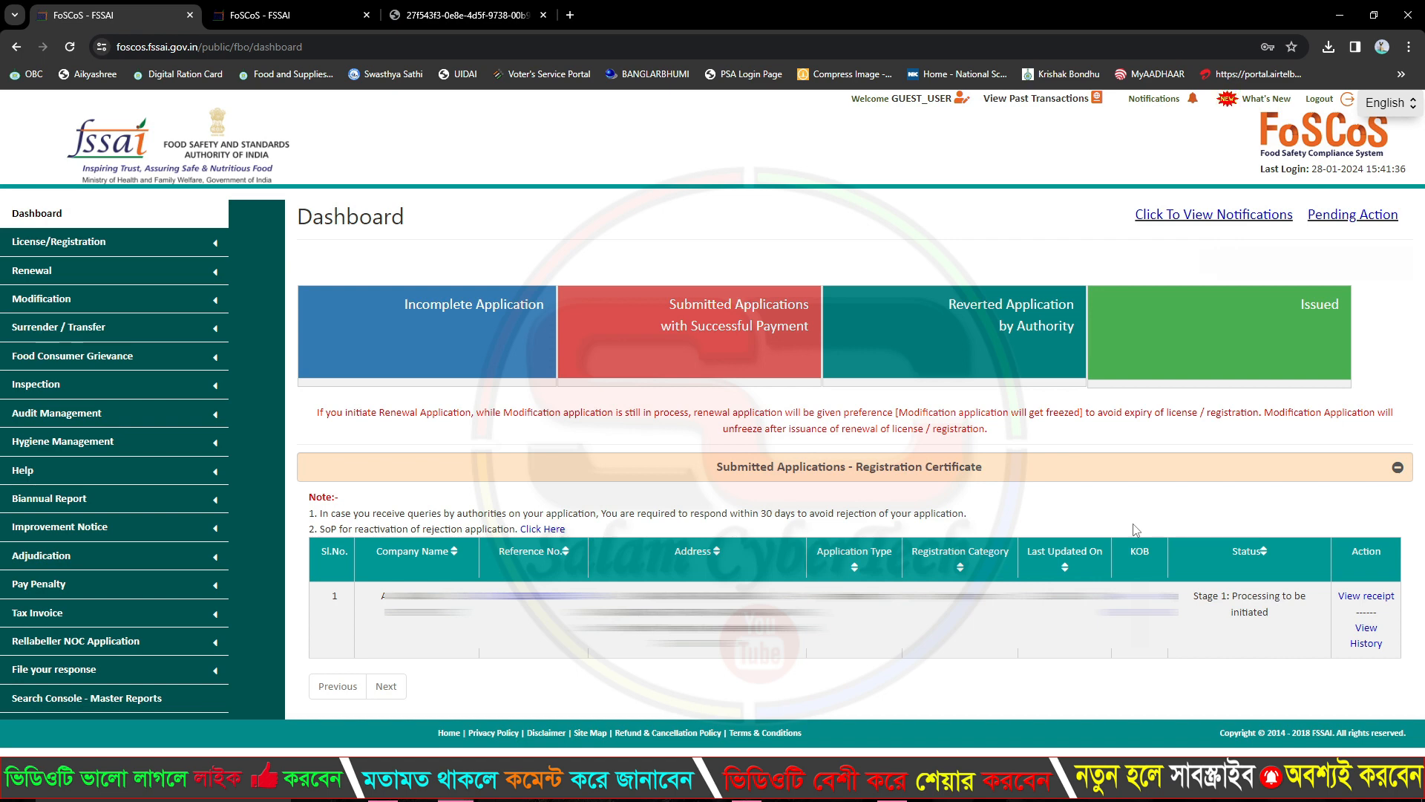
pyautogui.click(1364, 634)
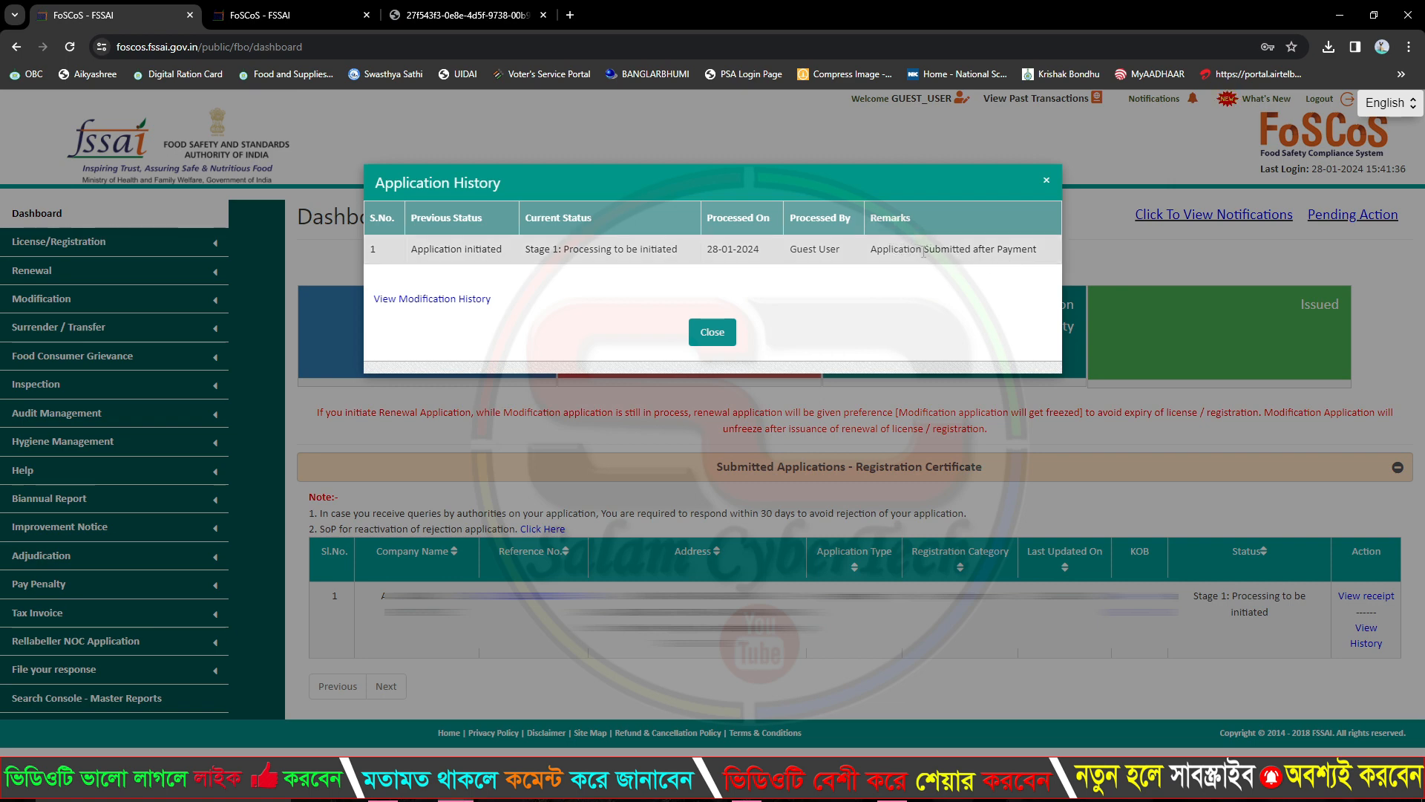
pyautogui.click(721, 336)
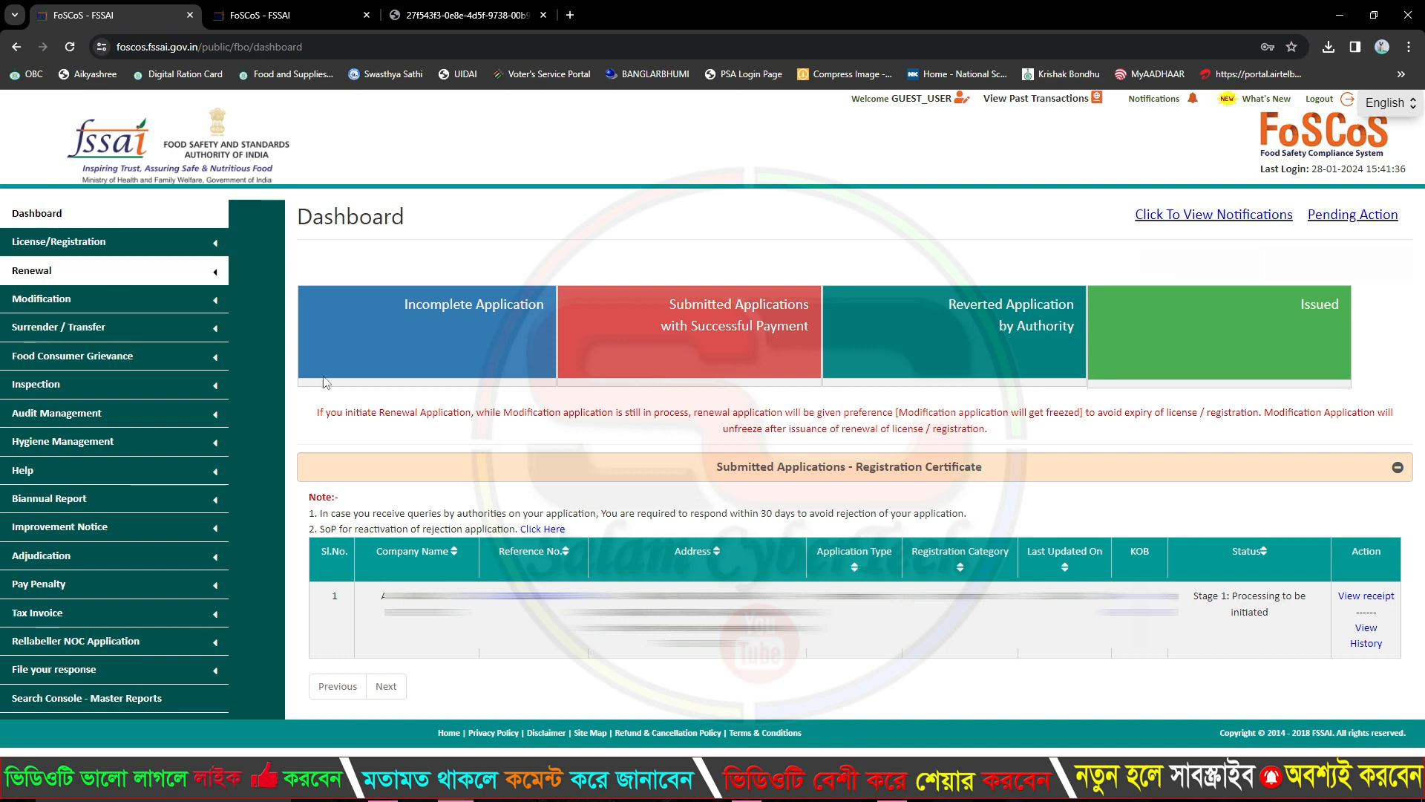
pyautogui.click(441, 318)
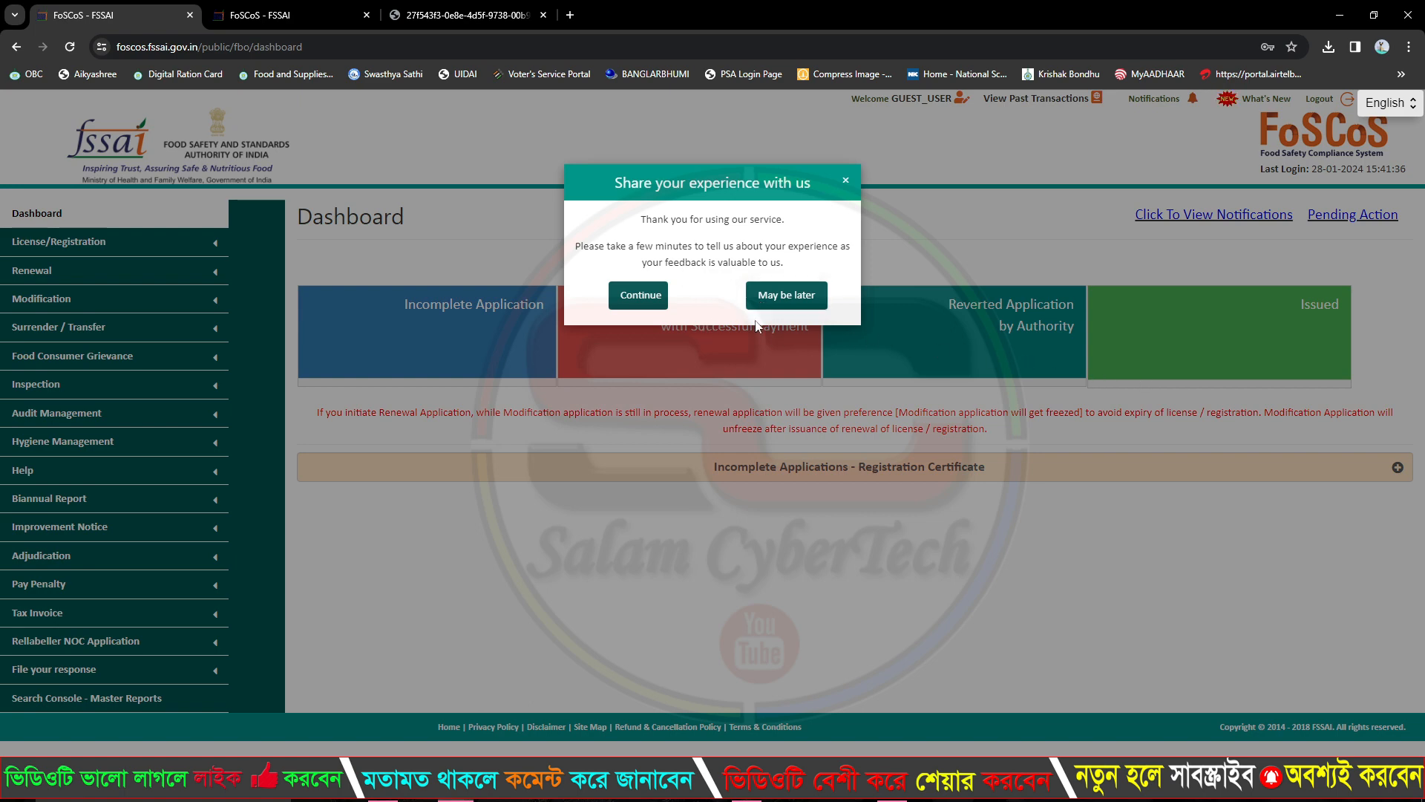
# Step: Choose 'May be later' on the Share your experience feedback prompt
pyautogui.click(786, 294)
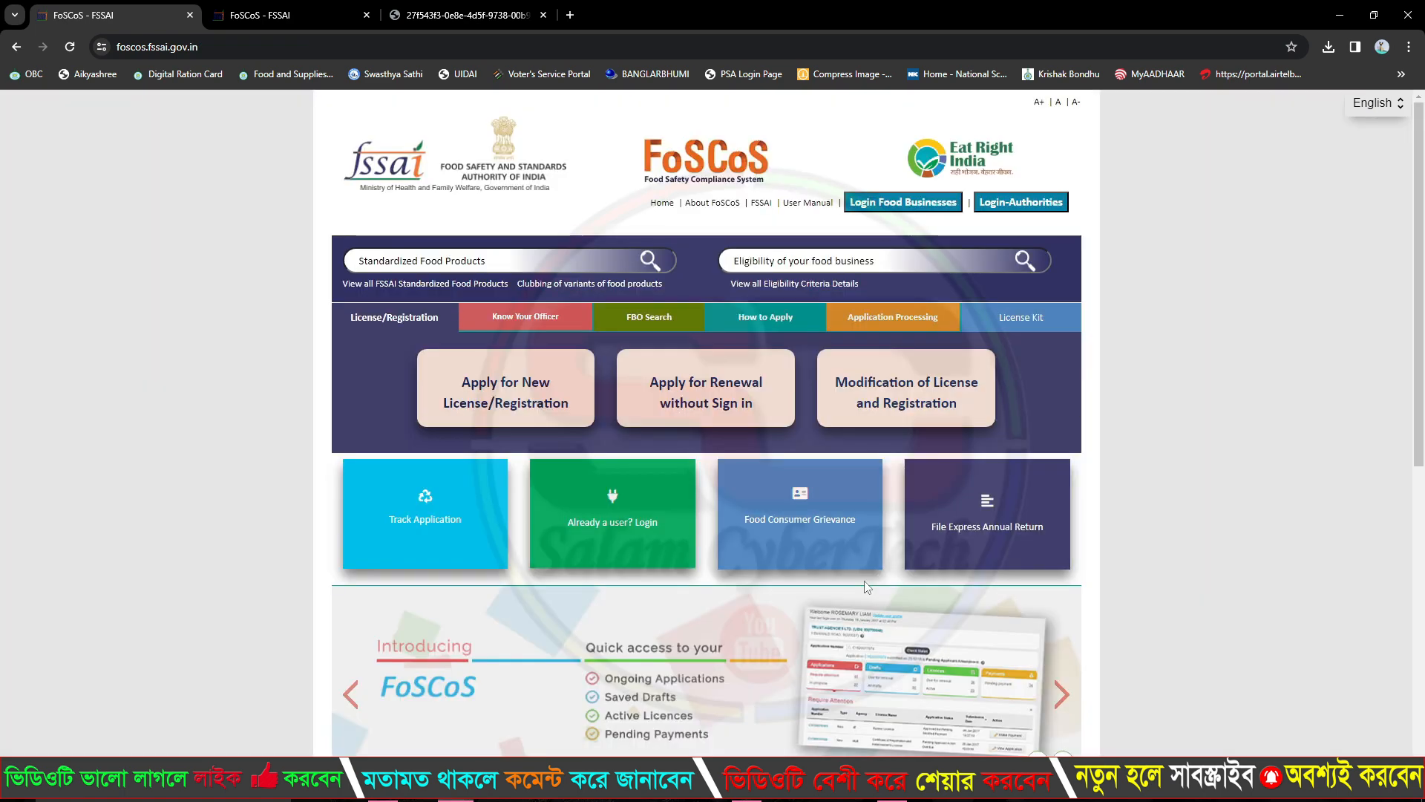